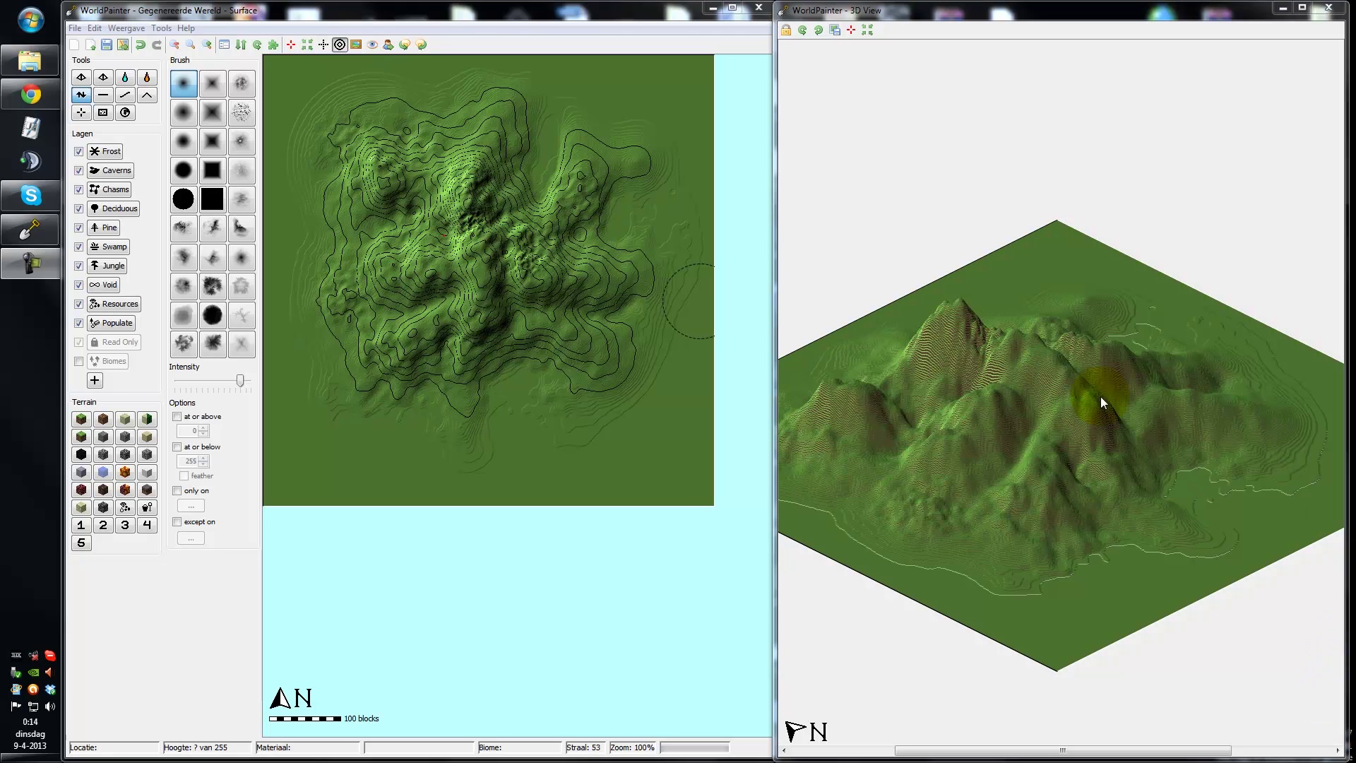
click(757, 137)
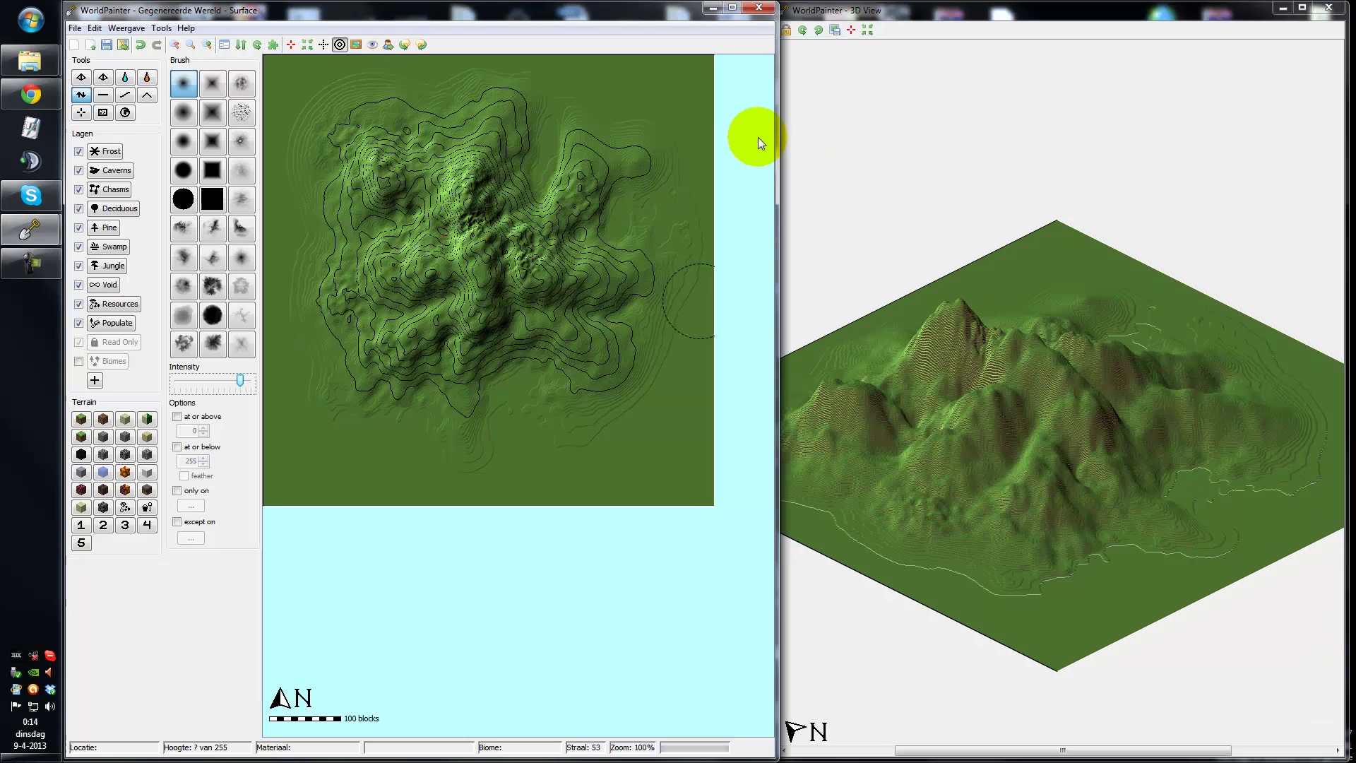
drag(774, 134, 770, 134)
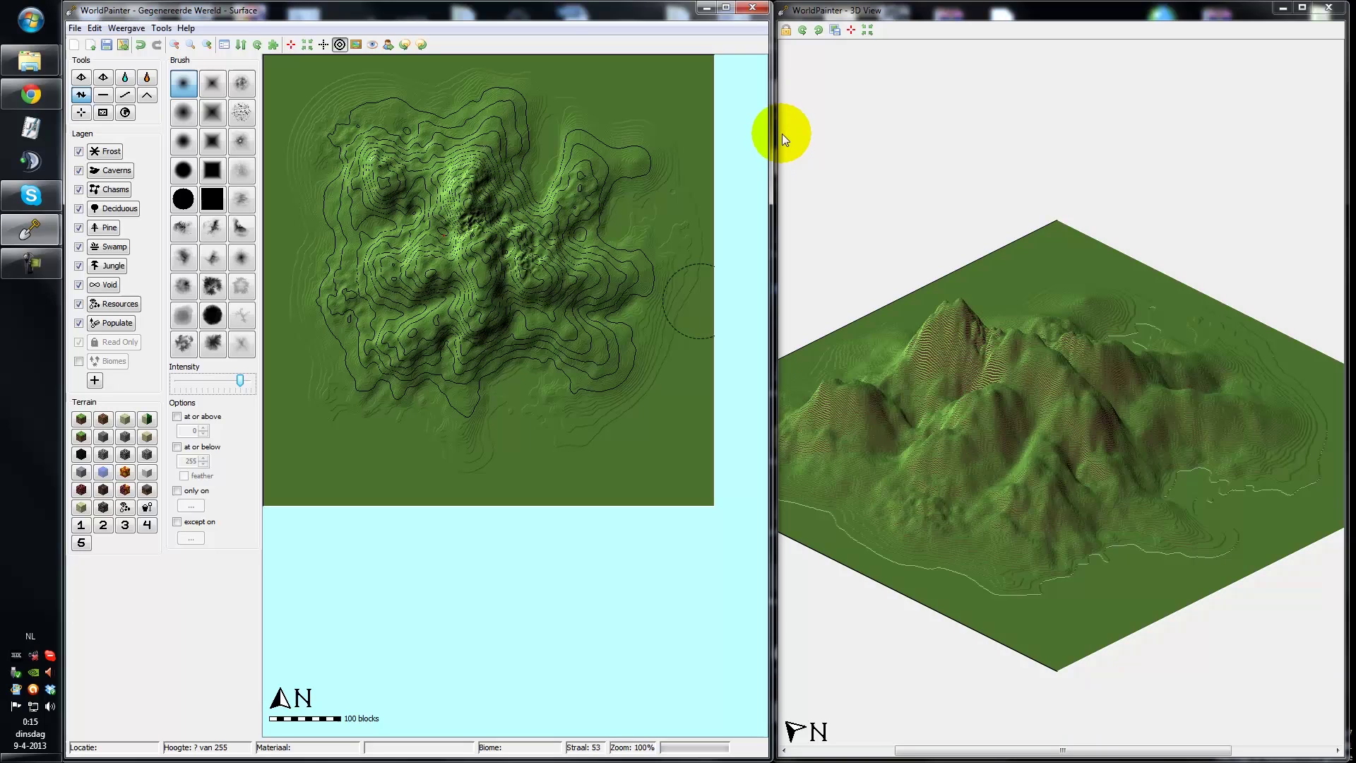
mouse_move(558, 180)
mouse_down()
mouse_move(550, 107)
mouse_move(528, 93)
mouse_move(423, 114)
mouse_move(396, 93)
mouse_move(359, 130)
mouse_move(403, 128)
mouse_move(384, 103)
mouse_move(404, 127)
mouse_move(430, 152)
mouse_up()
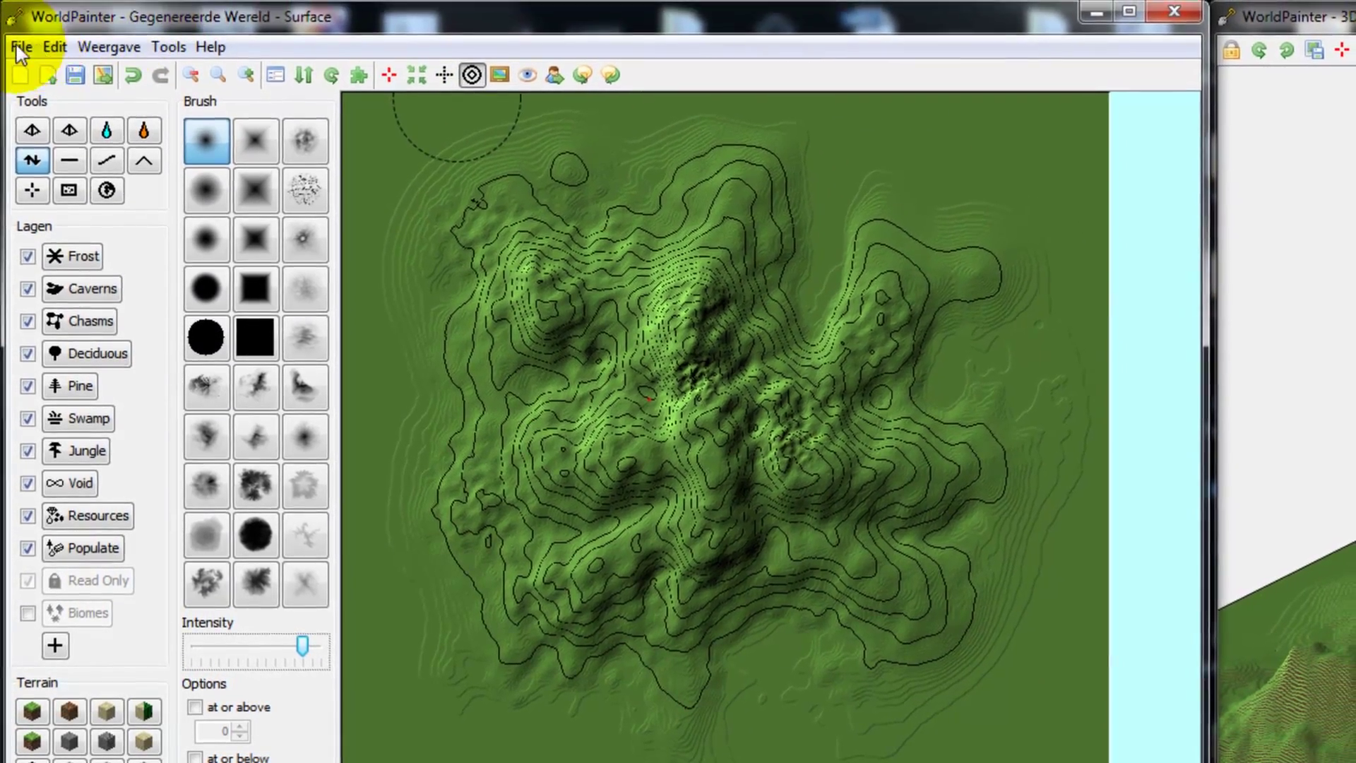
Step: Start a new world without saving the current one, and set its dimensions to 640 x 640 blocks
click(22, 43)
click(63, 85)
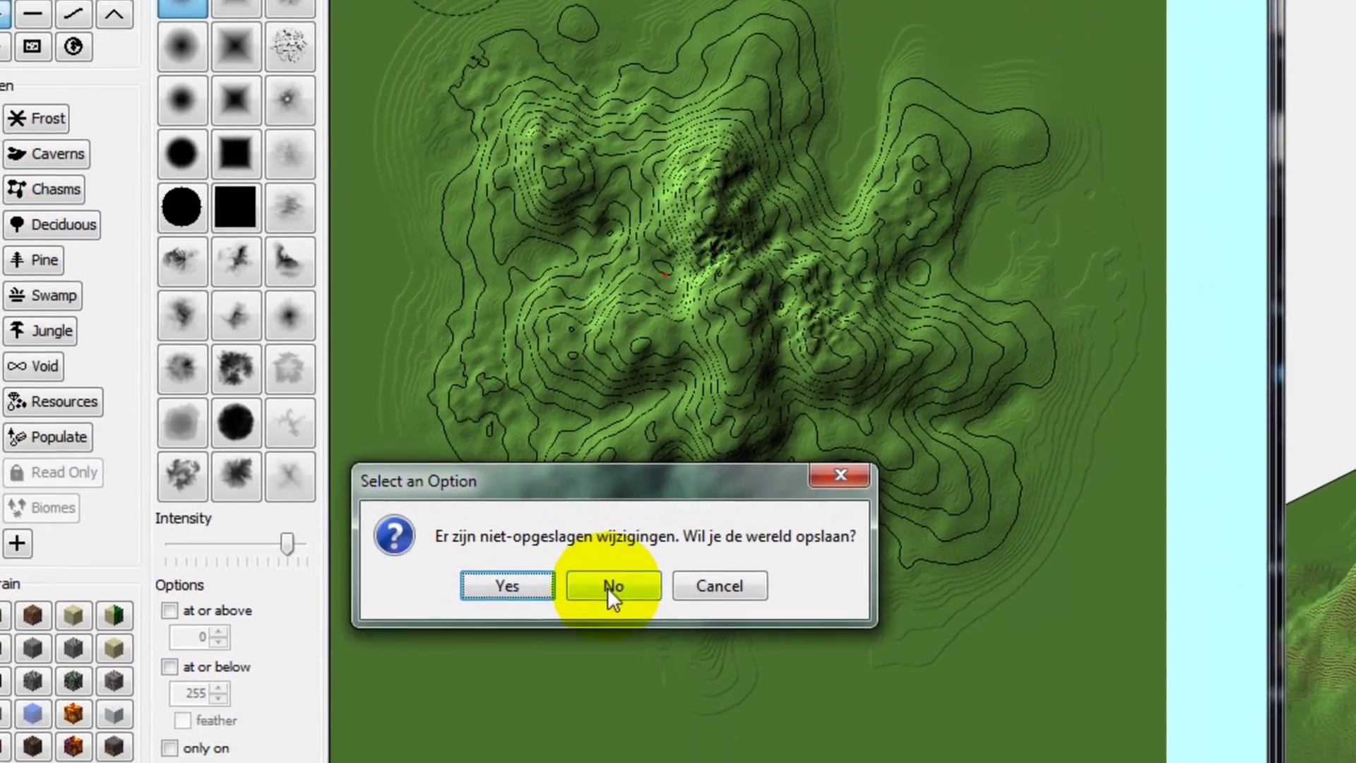
click(605, 650)
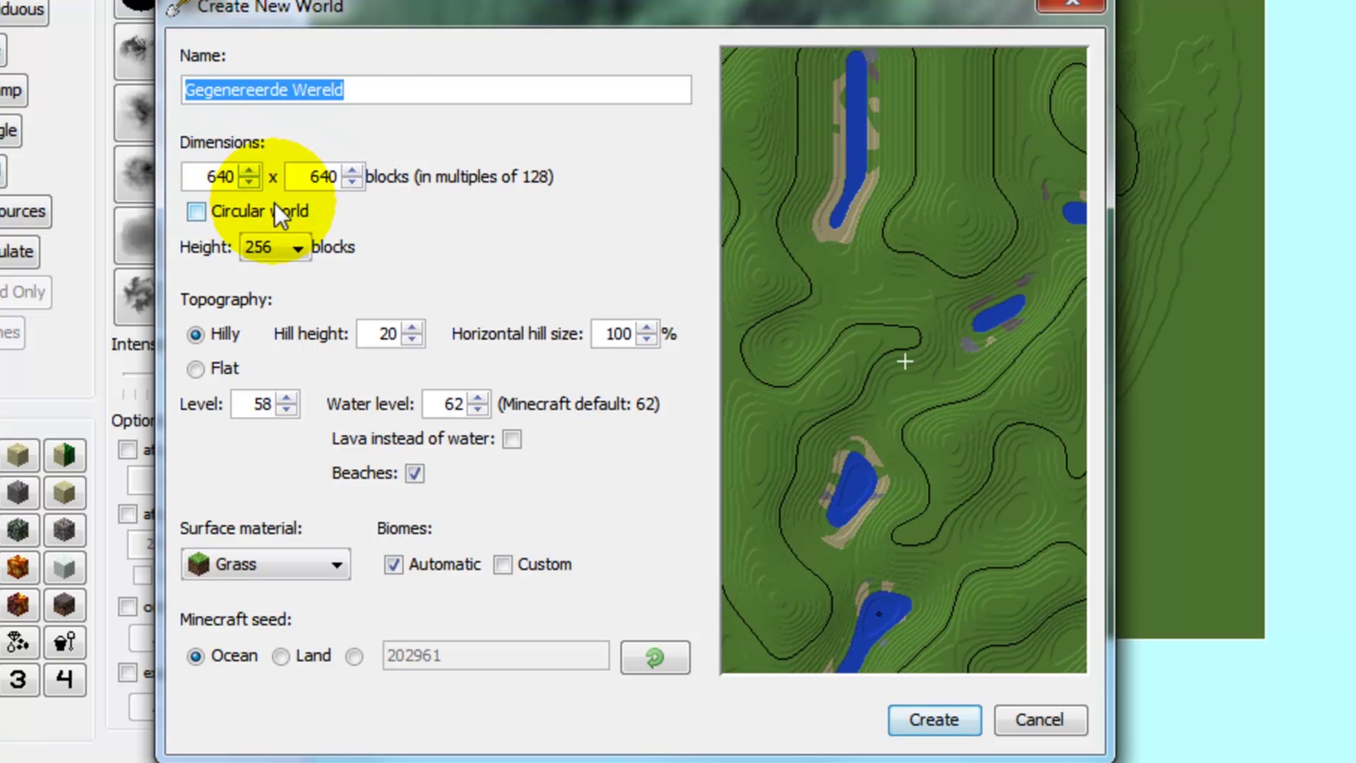
mouse_move(275, 204)
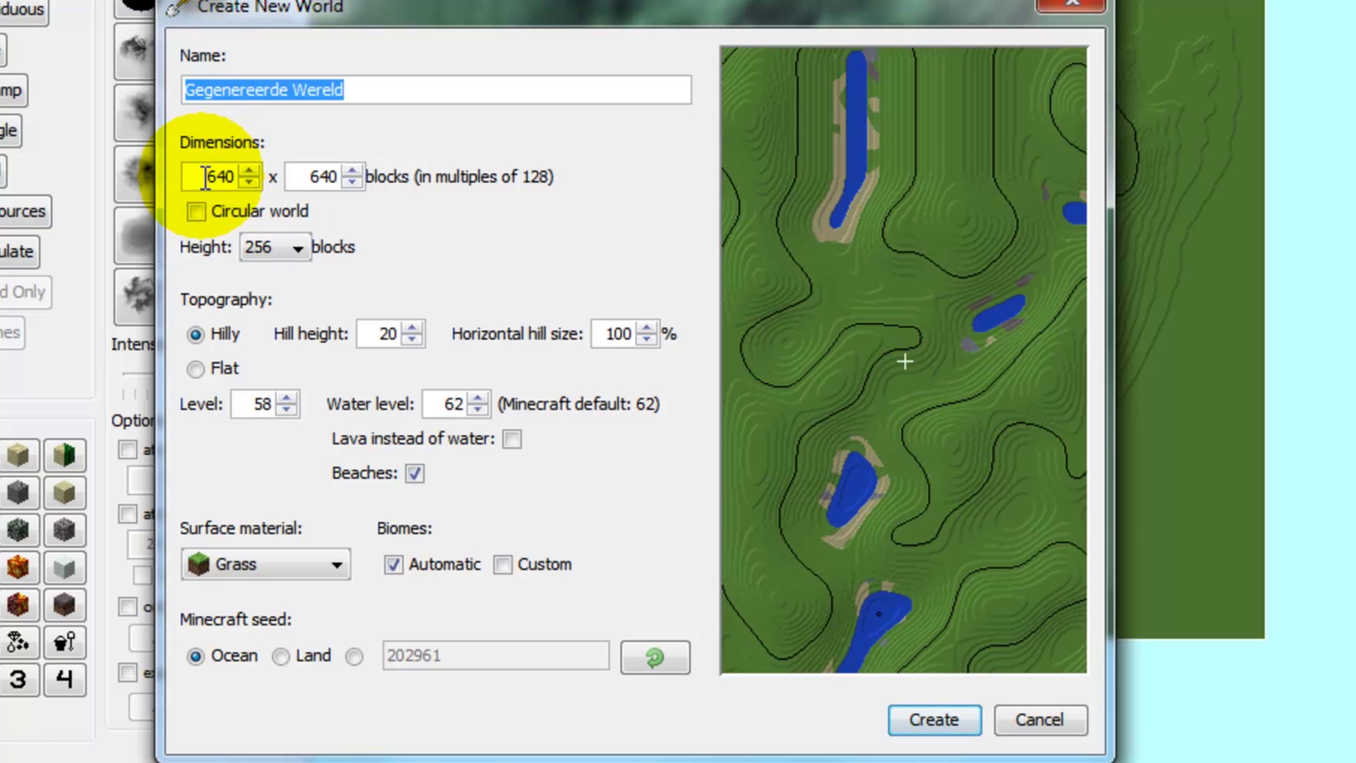
click(252, 182)
click(252, 182)
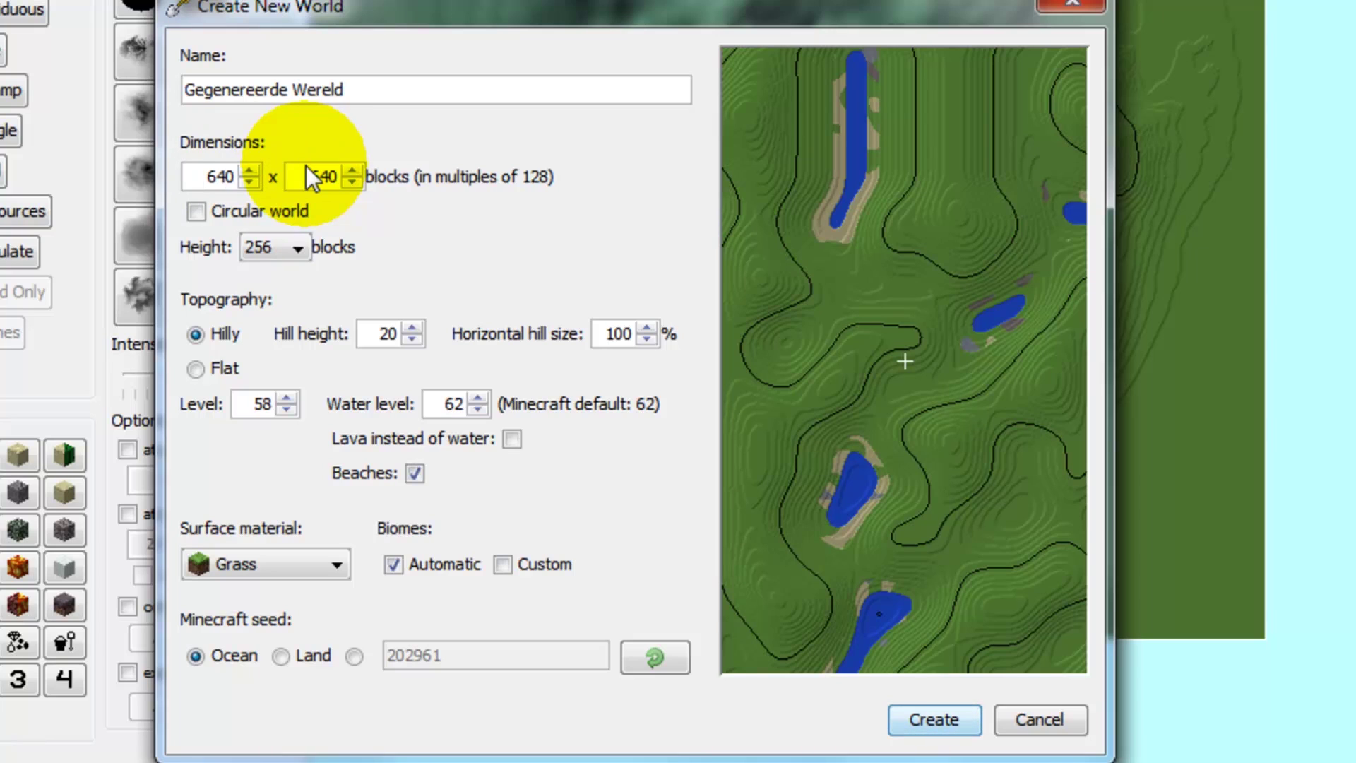
Step: Create the world with flat topography, level 1, water level 0 and beaches turned off
click(205, 370)
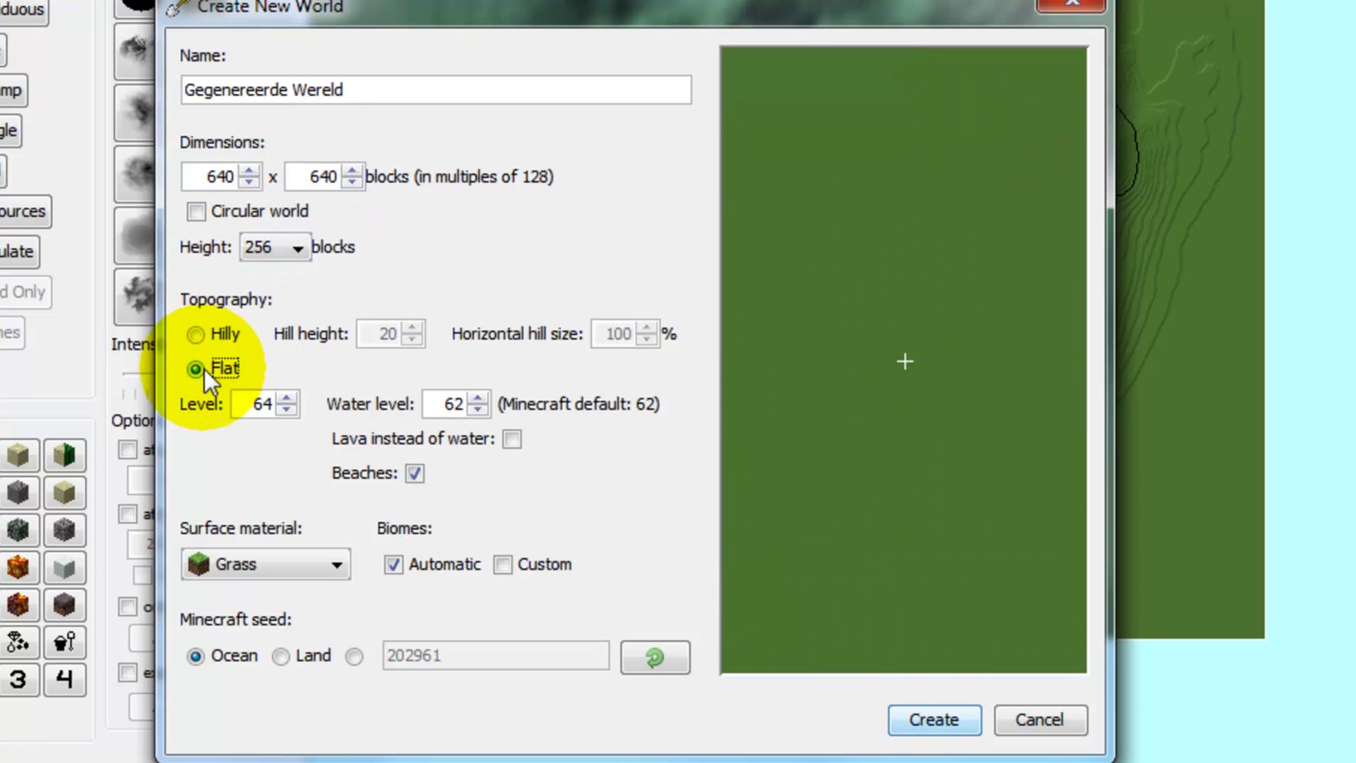
double_click(260, 403)
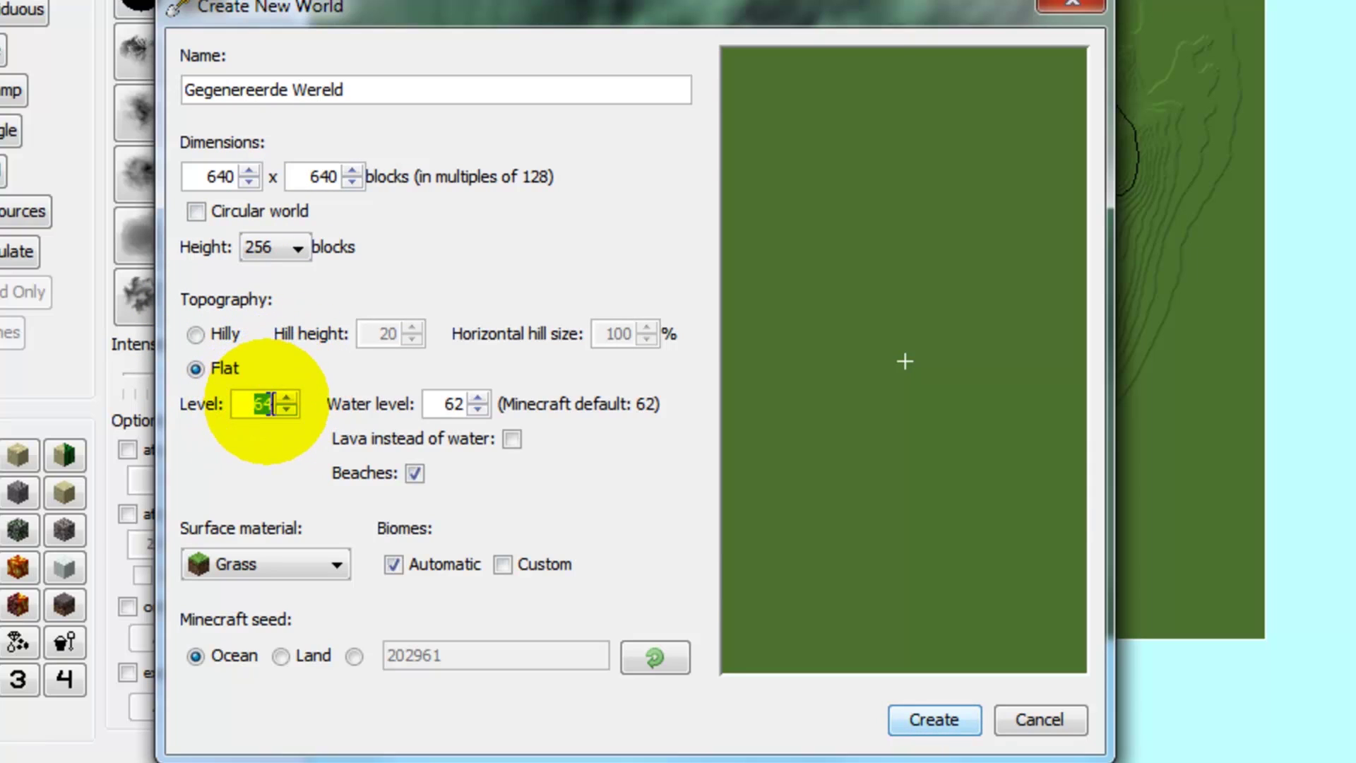
text(1)
double_click(452, 403)
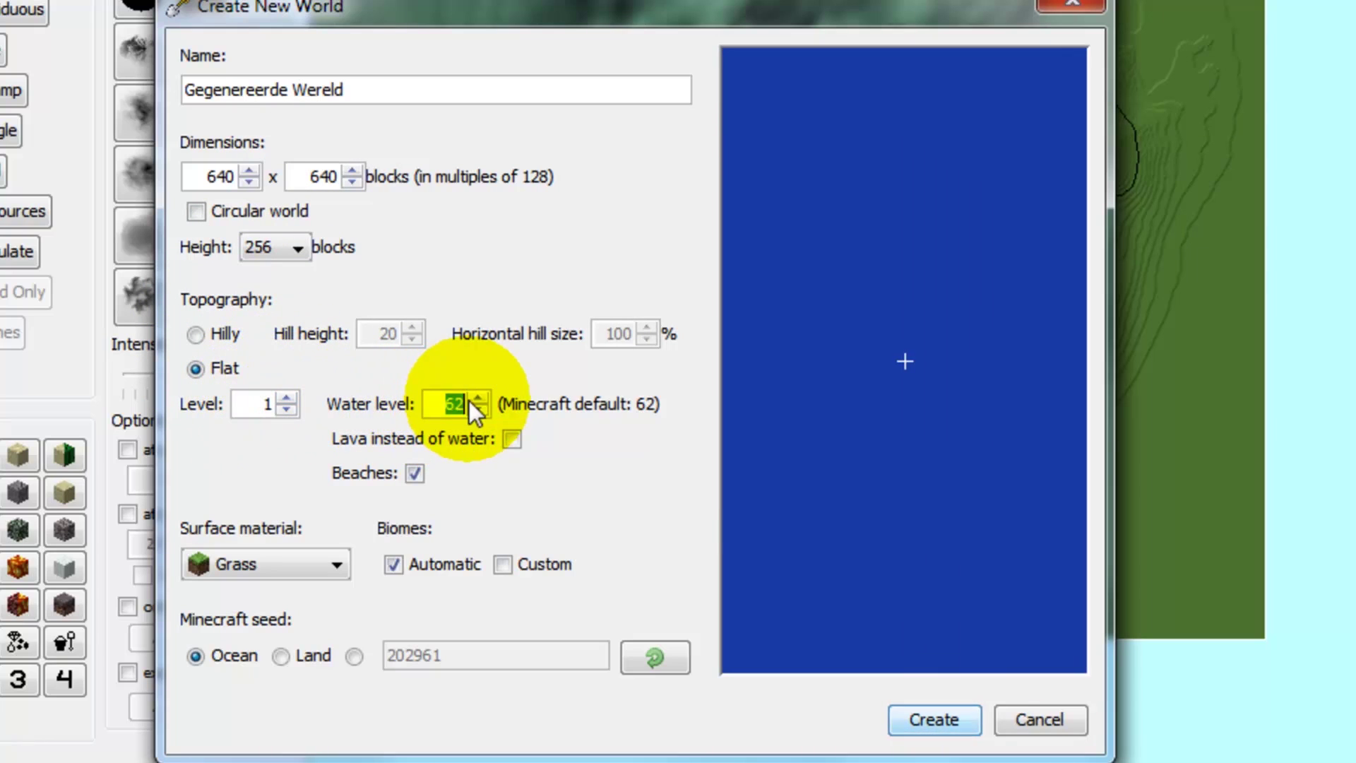
text(0)
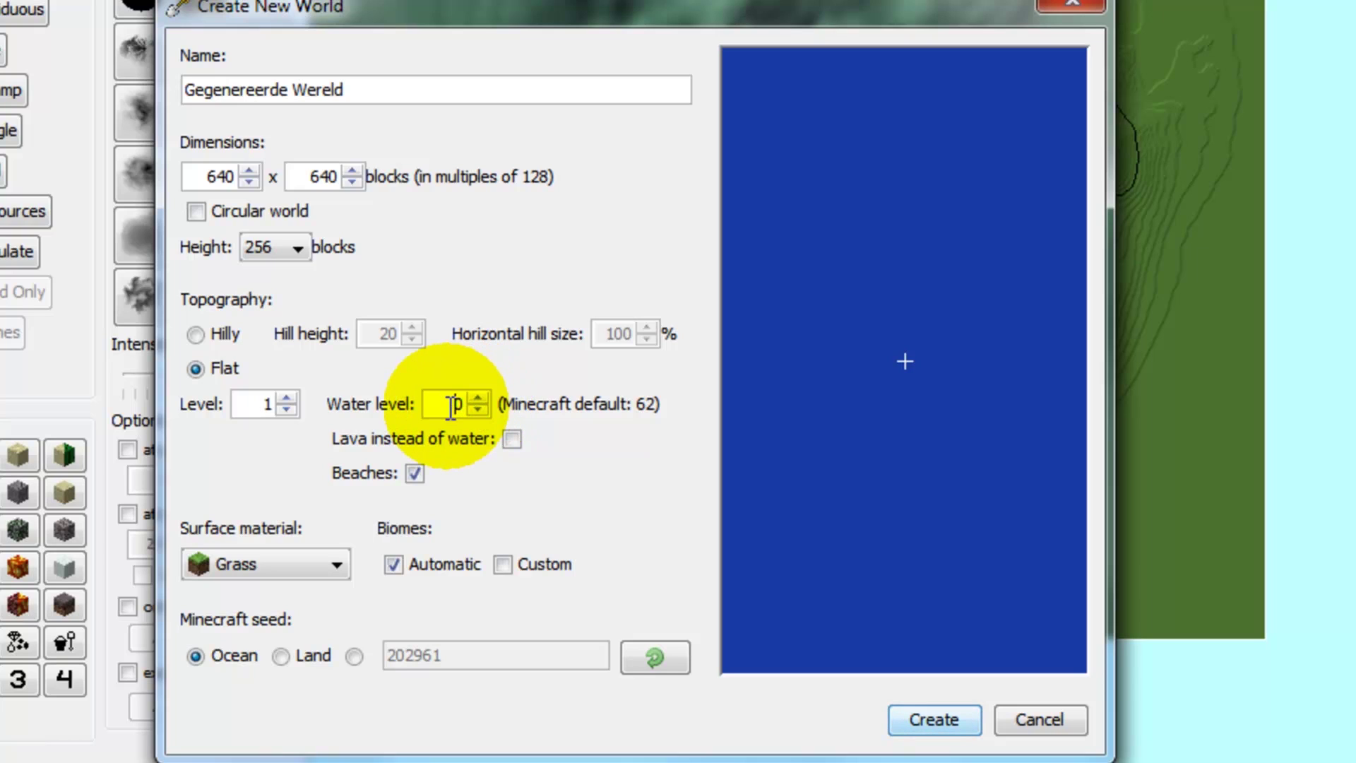
click(413, 477)
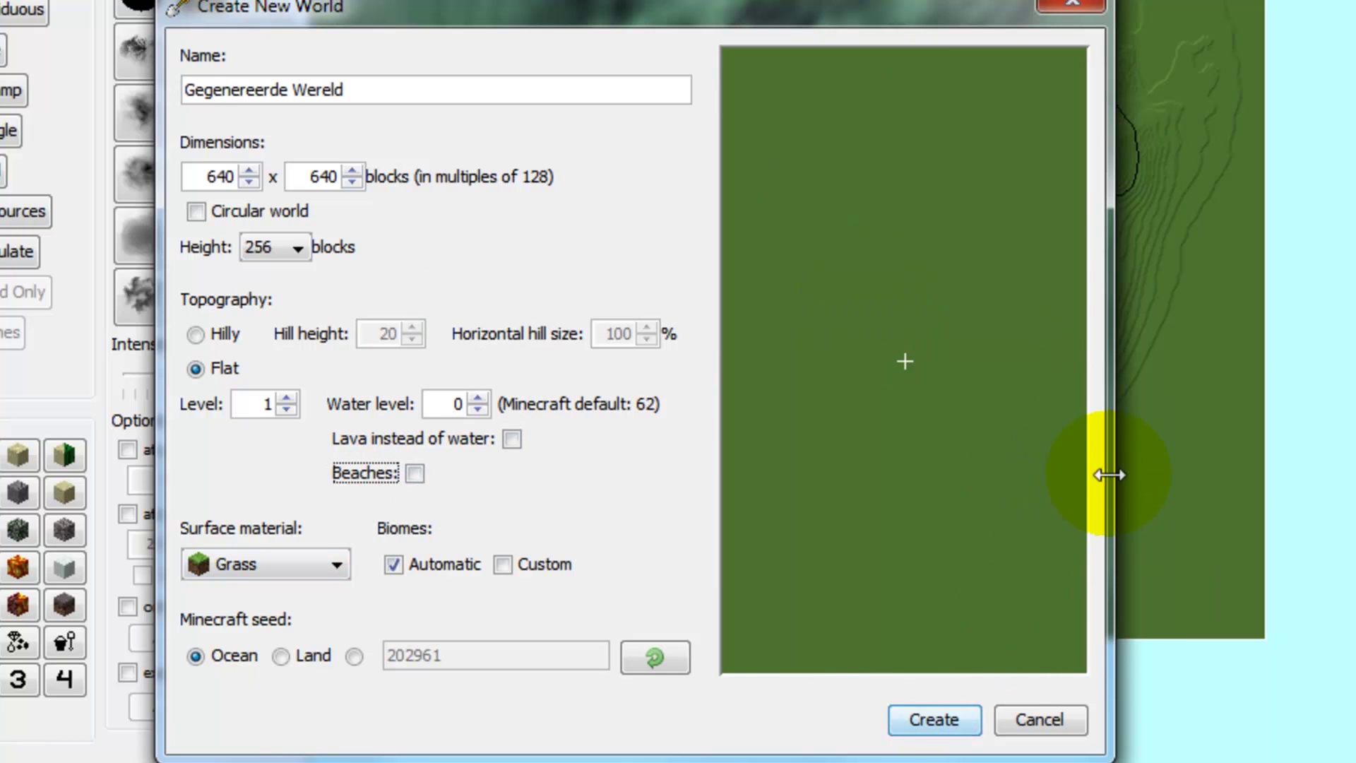
drag(1108, 474, 1257, 475)
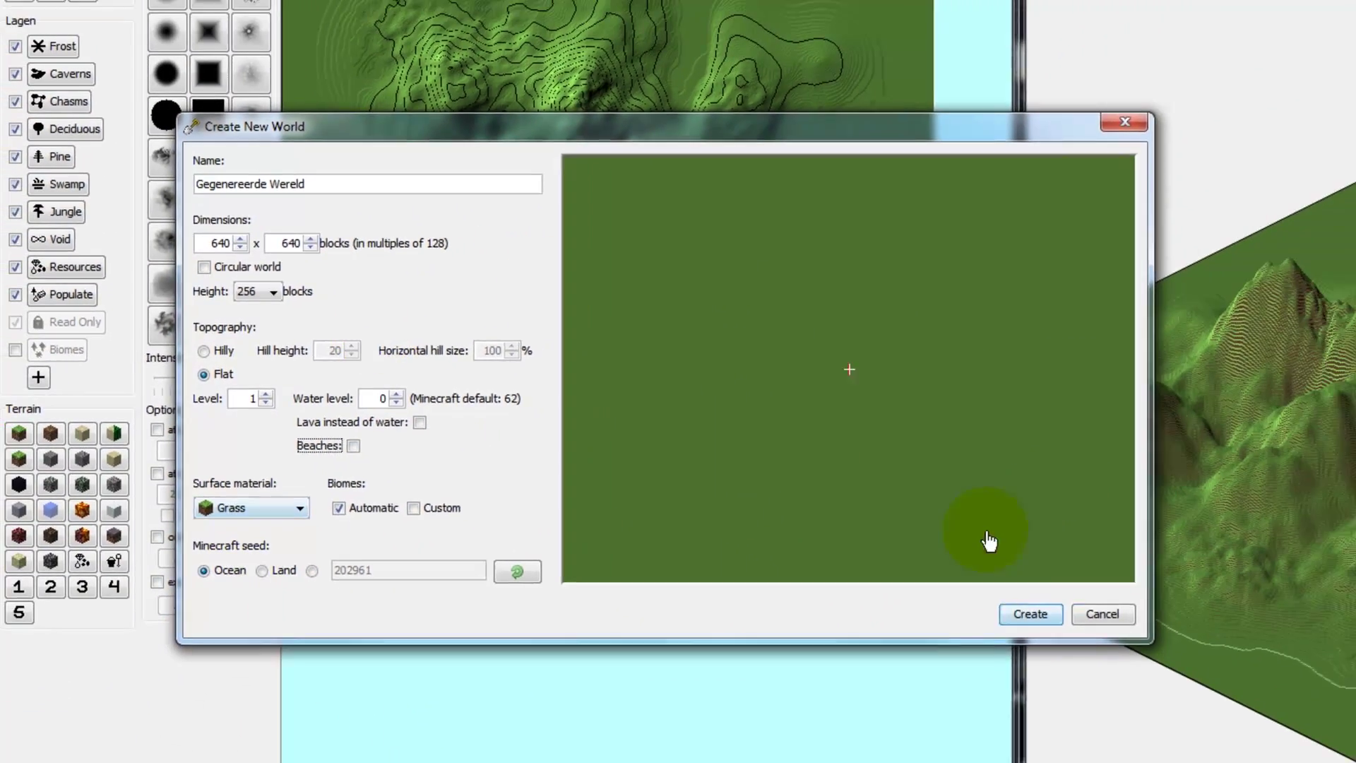
click(1031, 614)
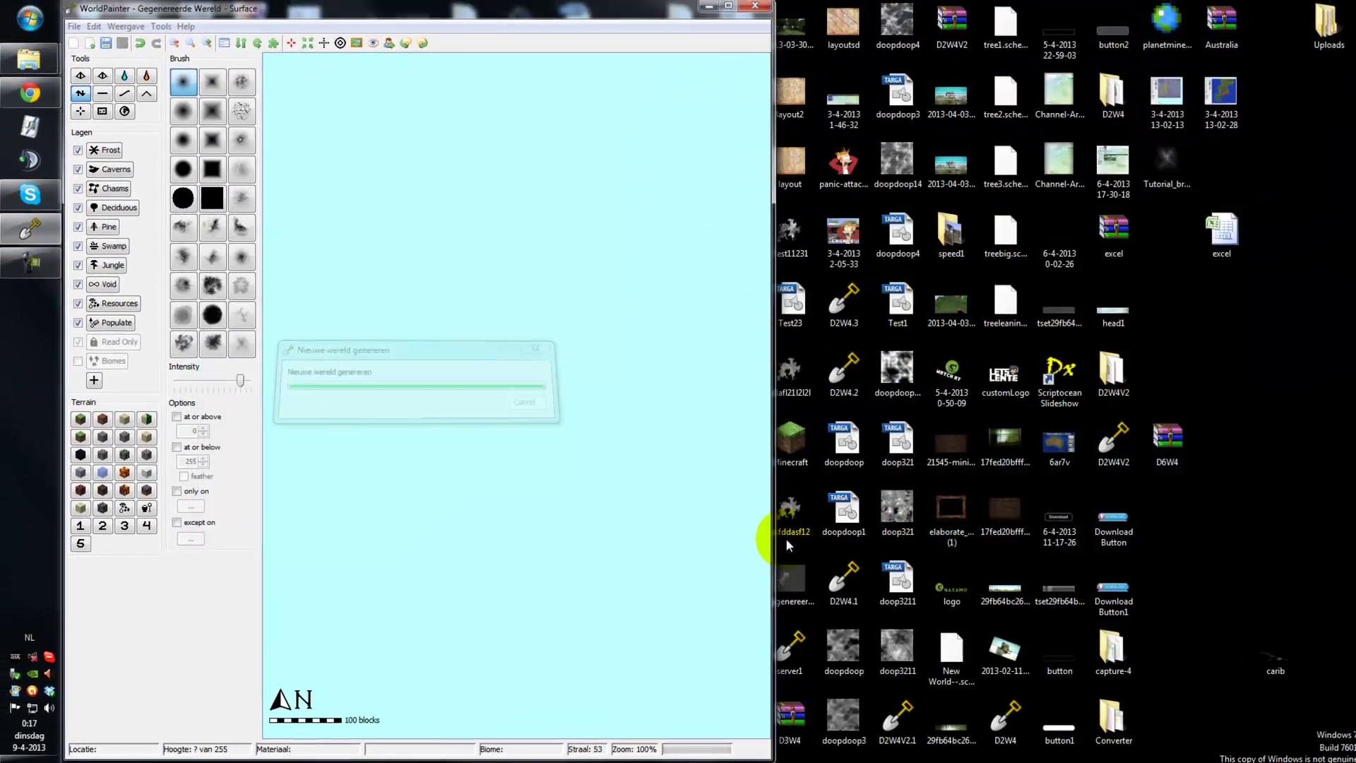
Step: Open the 3D view of the new world and arrange its window at full height beside the map
click(126, 28)
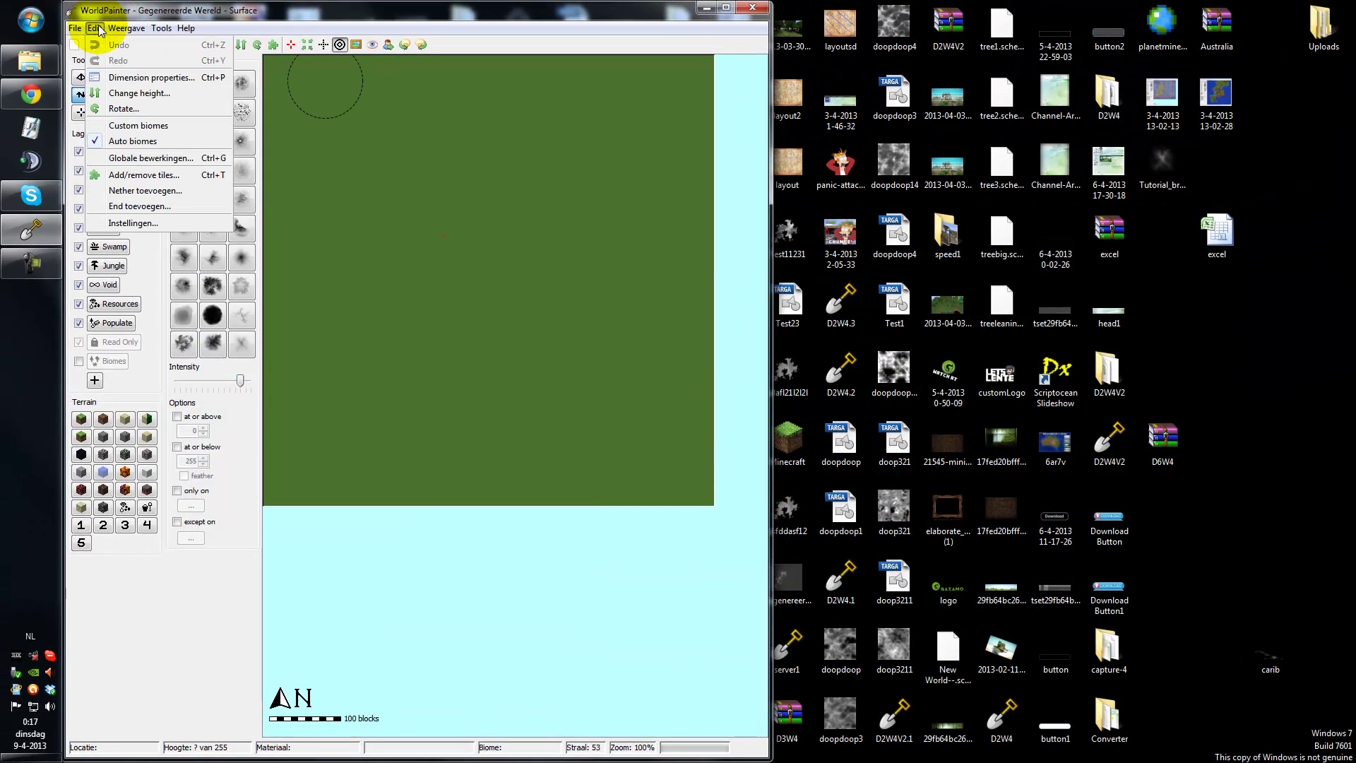
click(131, 182)
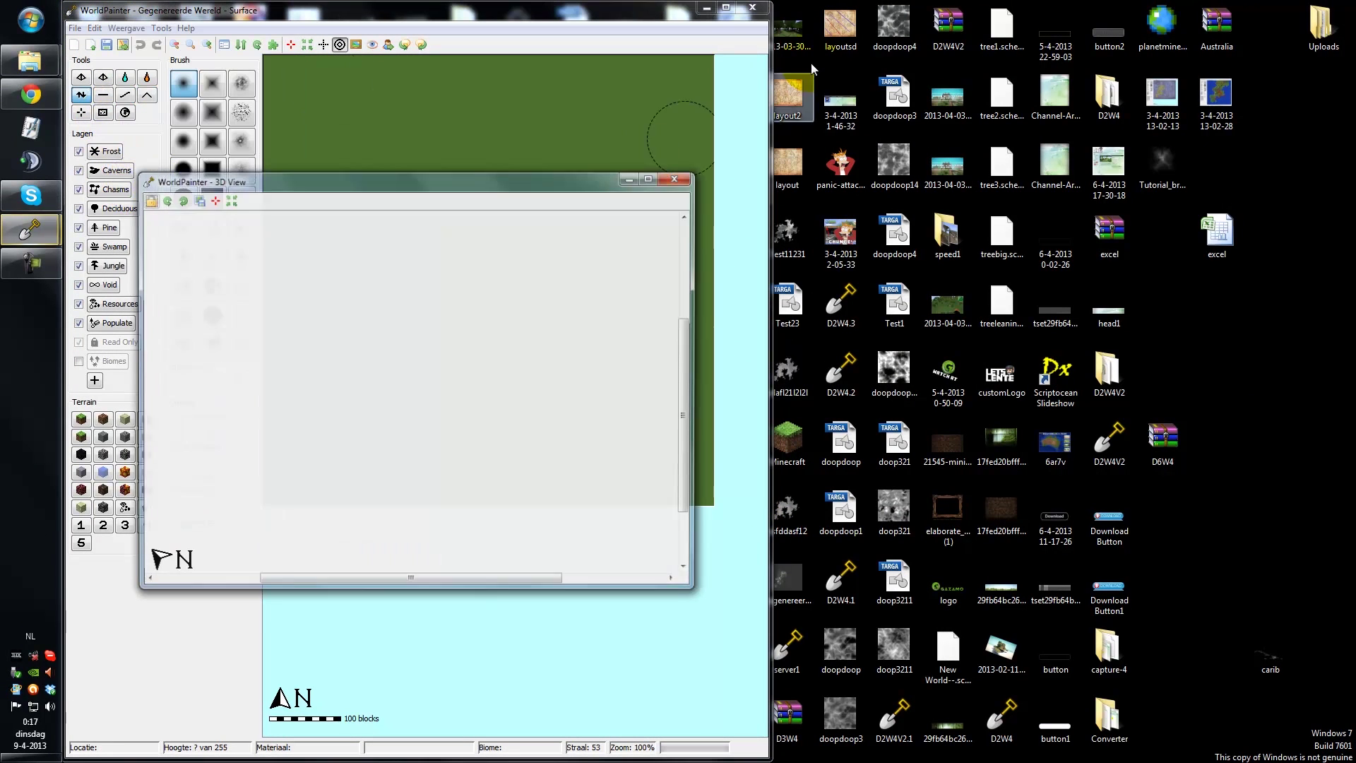
drag(393, 175, 1032, 12)
drag(943, 426, 973, 760)
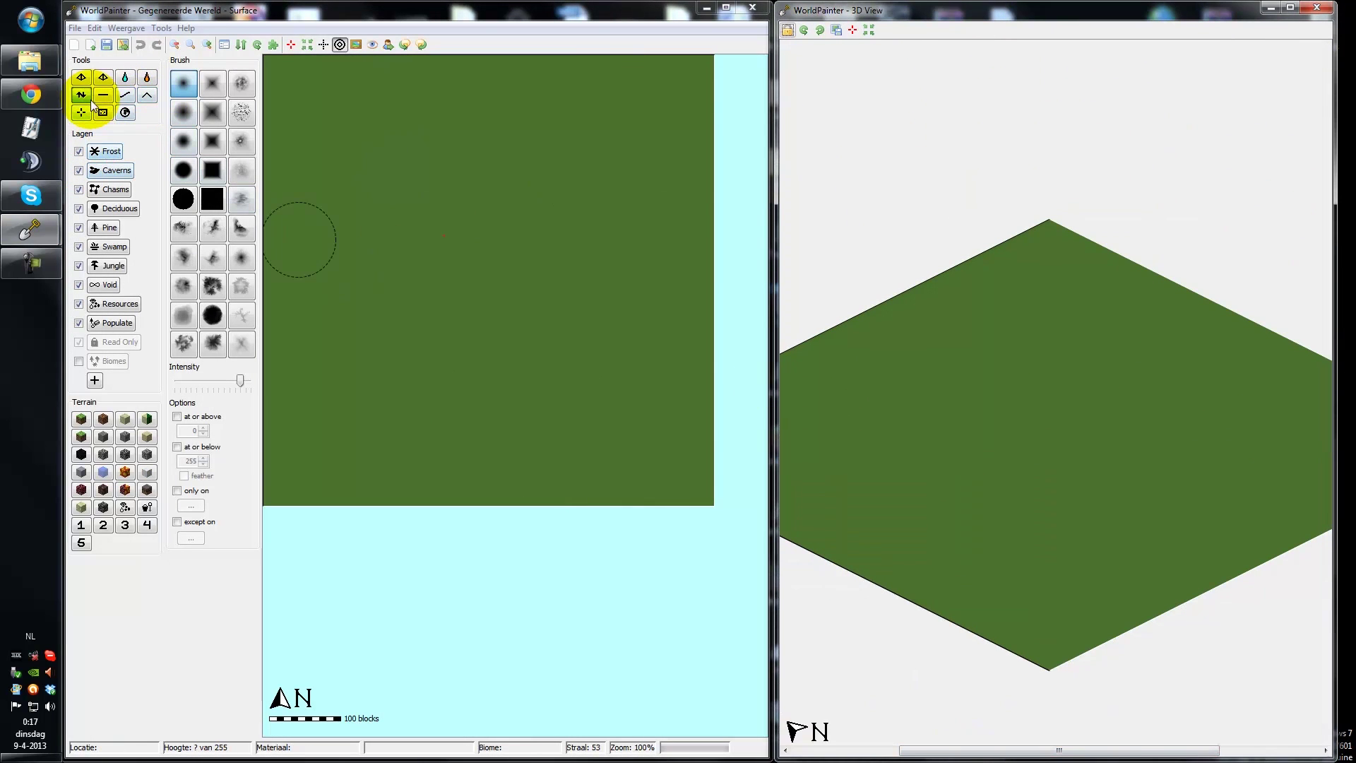
Step: Raise a circular test patch near the middle of the map with the soft round brush at radius 108
click(515, 280)
scroll(470, 243, up, 5)
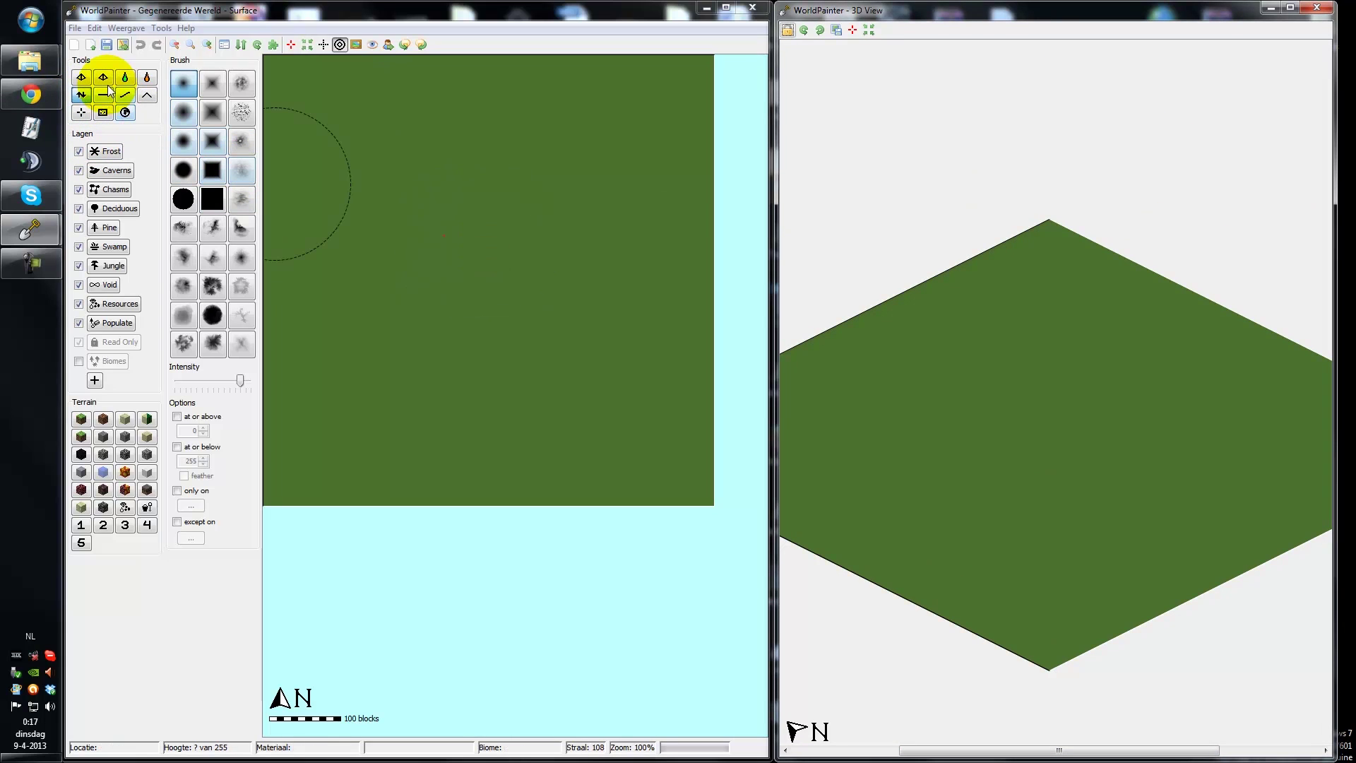
click(466, 227)
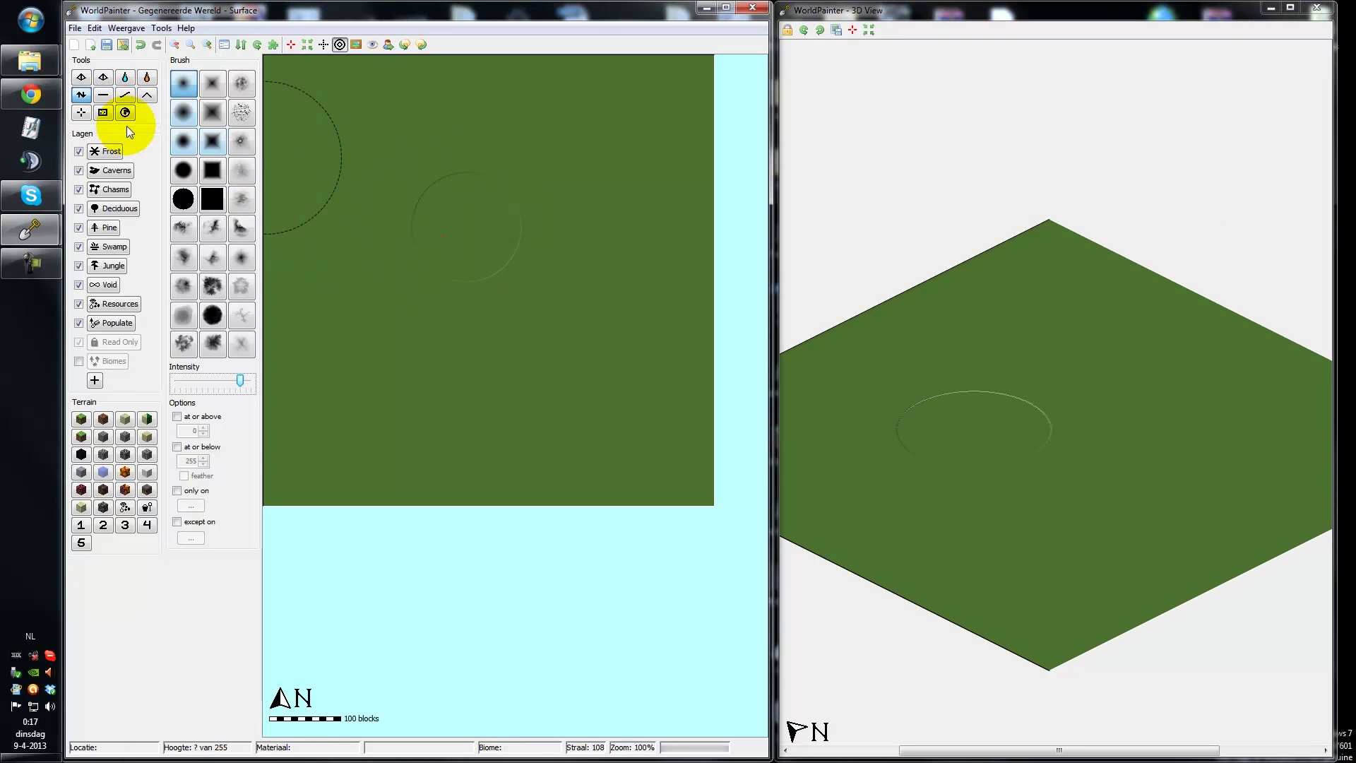
Step: Flatten the raised patch and the rest of the map with the Flatten tool, finishing with the solid square brush
click(102, 95)
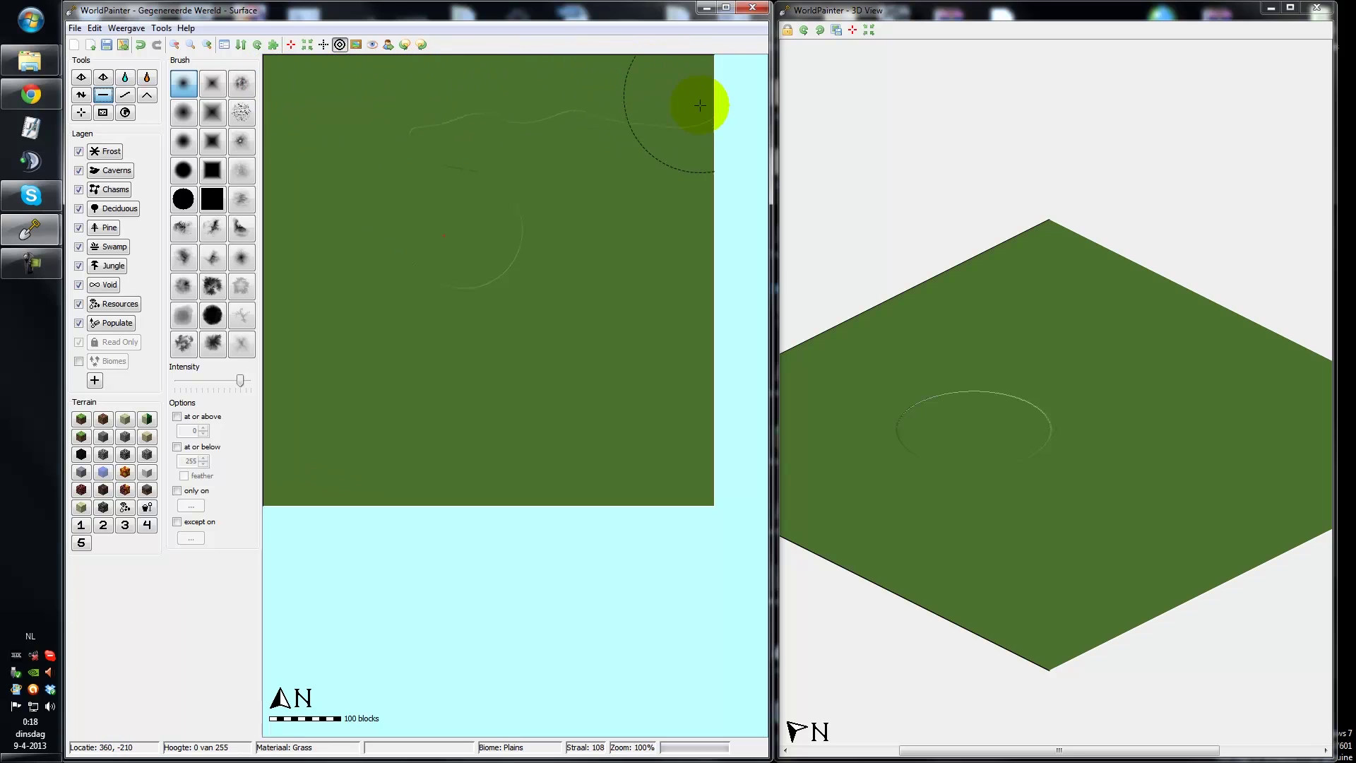
drag(697, 225, 694, 436)
mouse_move(706, 495)
mouse_down()
mouse_move(519, 468)
mouse_move(582, 488)
mouse_move(526, 492)
mouse_move(414, 456)
mouse_up()
click(212, 199)
mouse_move(506, 463)
mouse_down()
mouse_move(284, 485)
mouse_move(291, 188)
mouse_move(526, 138)
mouse_move(626, 163)
mouse_move(659, 247)
mouse_move(577, 398)
mouse_move(394, 338)
mouse_move(408, 408)
mouse_move(621, 324)
mouse_move(516, 345)
mouse_move(309, 236)
mouse_move(431, 279)
mouse_move(453, 242)
mouse_move(366, 265)
mouse_up()
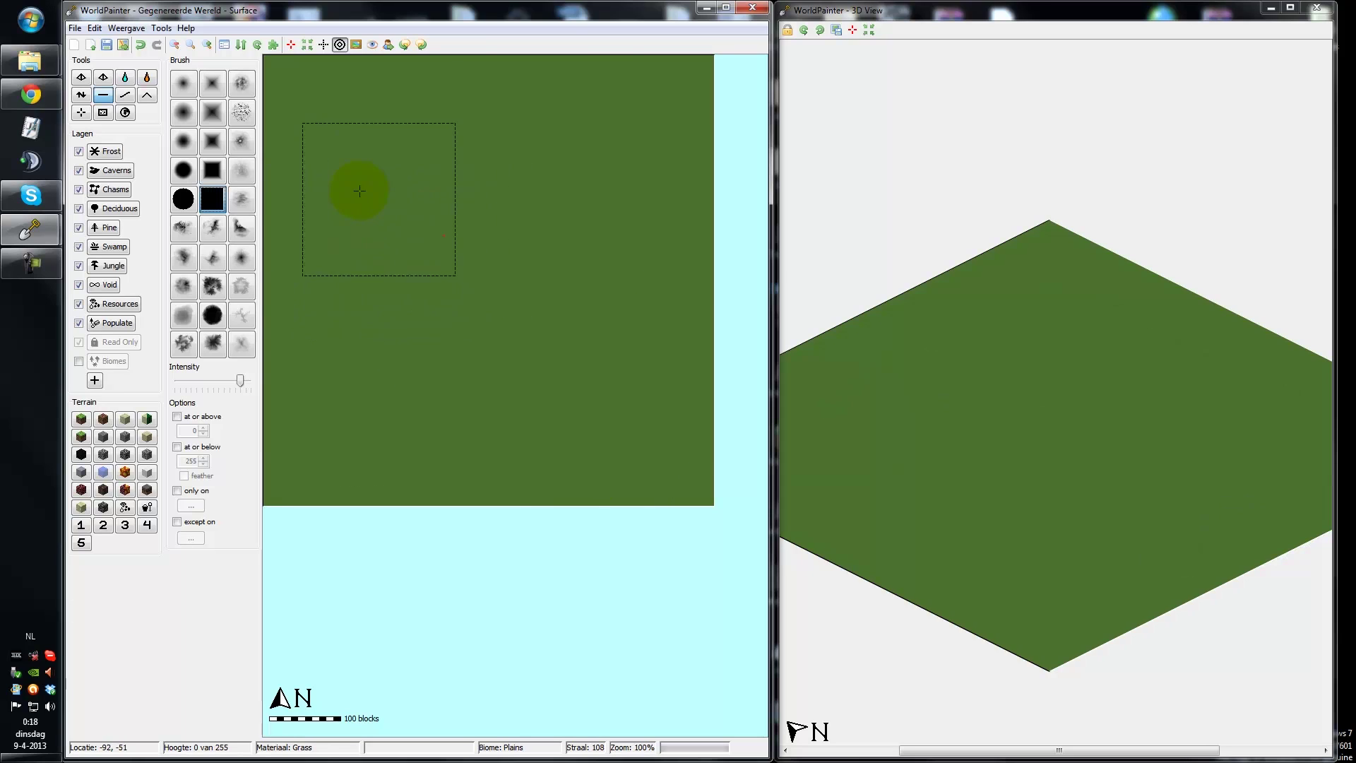
Step: Build a broad mountain in the middle of the map with the Height tool and the softer wide round brush, varying the radius
click(182, 113)
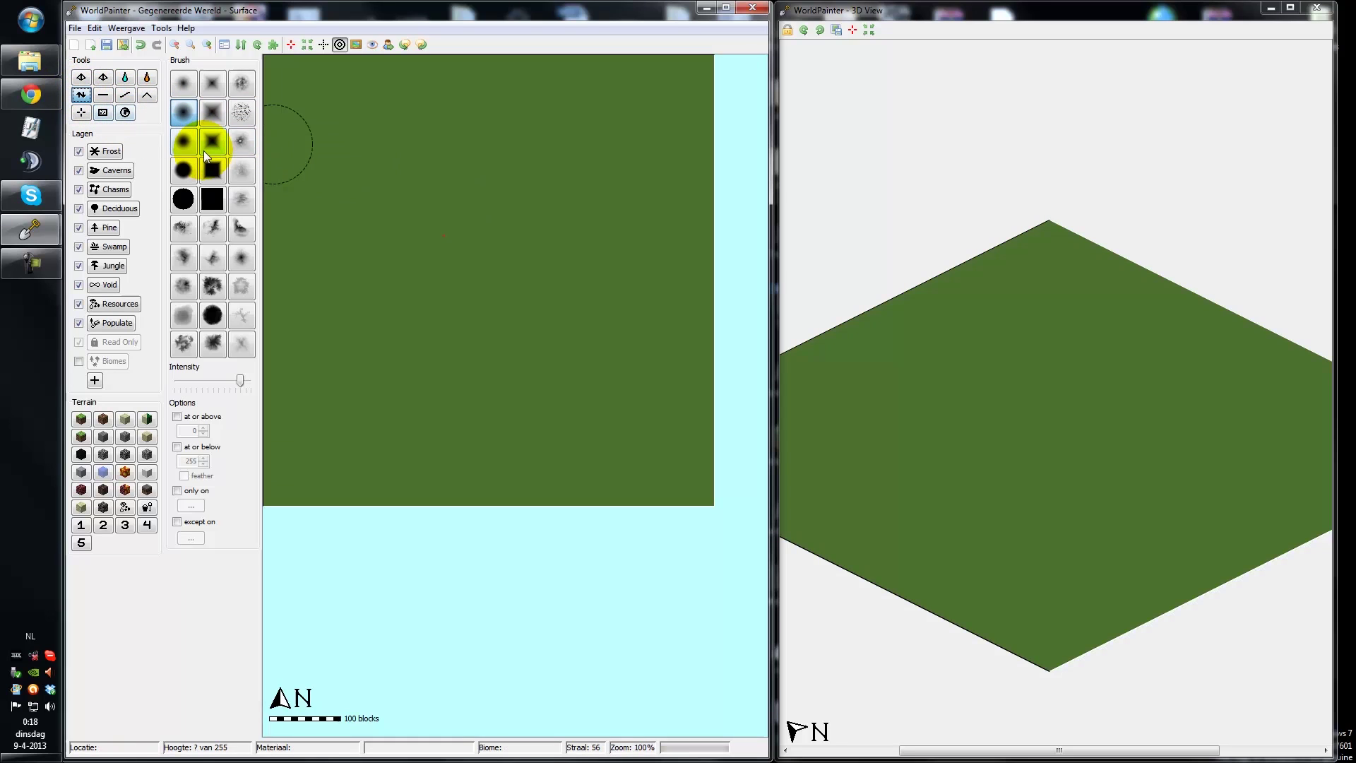
scroll(362, 168, down, 3)
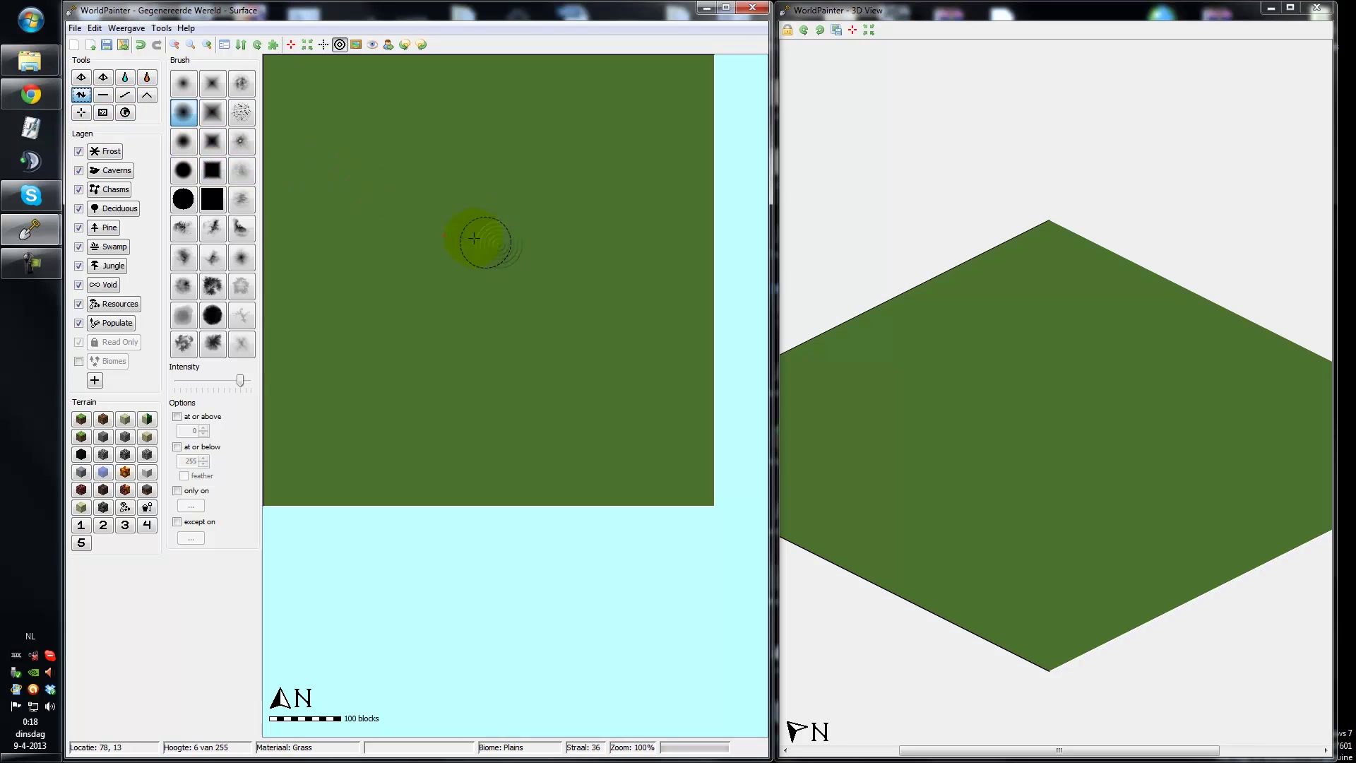
scroll(459, 257, up, 7)
mouse_move(458, 255)
mouse_down()
mouse_move(509, 259)
mouse_move(559, 180)
mouse_move(533, 239)
mouse_move(553, 196)
mouse_move(523, 331)
mouse_move(536, 368)
mouse_move(580, 397)
mouse_move(477, 320)
mouse_move(332, 405)
mouse_move(460, 257)
mouse_move(450, 305)
mouse_move(405, 310)
mouse_move(351, 180)
mouse_move(372, 159)
mouse_move(366, 130)
mouse_move(535, 167)
mouse_move(454, 185)
mouse_move(608, 206)
mouse_move(578, 203)
mouse_move(613, 263)
mouse_move(562, 296)
mouse_move(569, 373)
mouse_move(448, 387)
mouse_move(415, 375)
mouse_move(400, 318)
mouse_move(415, 203)
mouse_move(489, 134)
mouse_move(510, 152)
mouse_move(501, 180)
mouse_move(531, 185)
mouse_move(492, 252)
mouse_move(476, 231)
mouse_move(495, 230)
mouse_move(485, 247)
mouse_move(454, 215)
mouse_move(475, 226)
mouse_move(462, 223)
mouse_move(542, 170)
mouse_move(528, 239)
mouse_move(558, 307)
mouse_move(510, 251)
mouse_move(539, 354)
mouse_move(523, 273)
mouse_move(602, 294)
mouse_move(589, 263)
mouse_move(530, 267)
mouse_move(599, 254)
mouse_move(624, 217)
mouse_move(629, 141)
mouse_move(485, 167)
mouse_move(557, 113)
mouse_move(554, 181)
mouse_move(518, 218)
mouse_move(342, 133)
mouse_move(402, 121)
mouse_move(402, 158)
mouse_move(430, 166)
mouse_move(341, 240)
mouse_move(438, 348)
mouse_move(445, 393)
mouse_move(371, 421)
mouse_move(494, 353)
mouse_move(477, 400)
mouse_move(326, 303)
mouse_move(317, 276)
mouse_move(375, 303)
mouse_move(321, 382)
mouse_move(375, 400)
mouse_move(534, 302)
mouse_move(471, 241)
mouse_up()
scroll(463, 249, down, 6)
scroll(485, 247, up, 7)
scroll(538, 158, down, 5)
scroll(522, 268, down, 4)
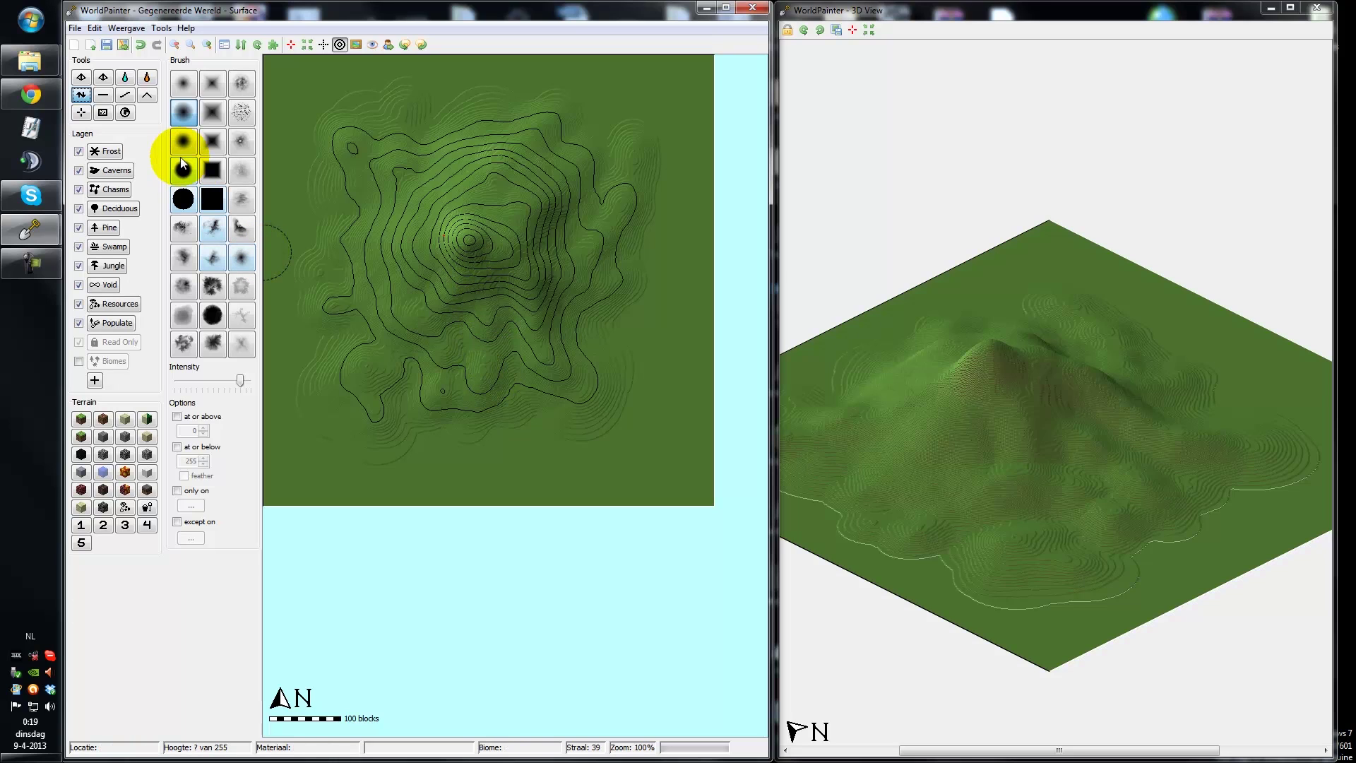
Step: Sculpt ridges and valleys into the slopes all around the mountain with the pointed round brush at radius about 24 to 31
click(183, 84)
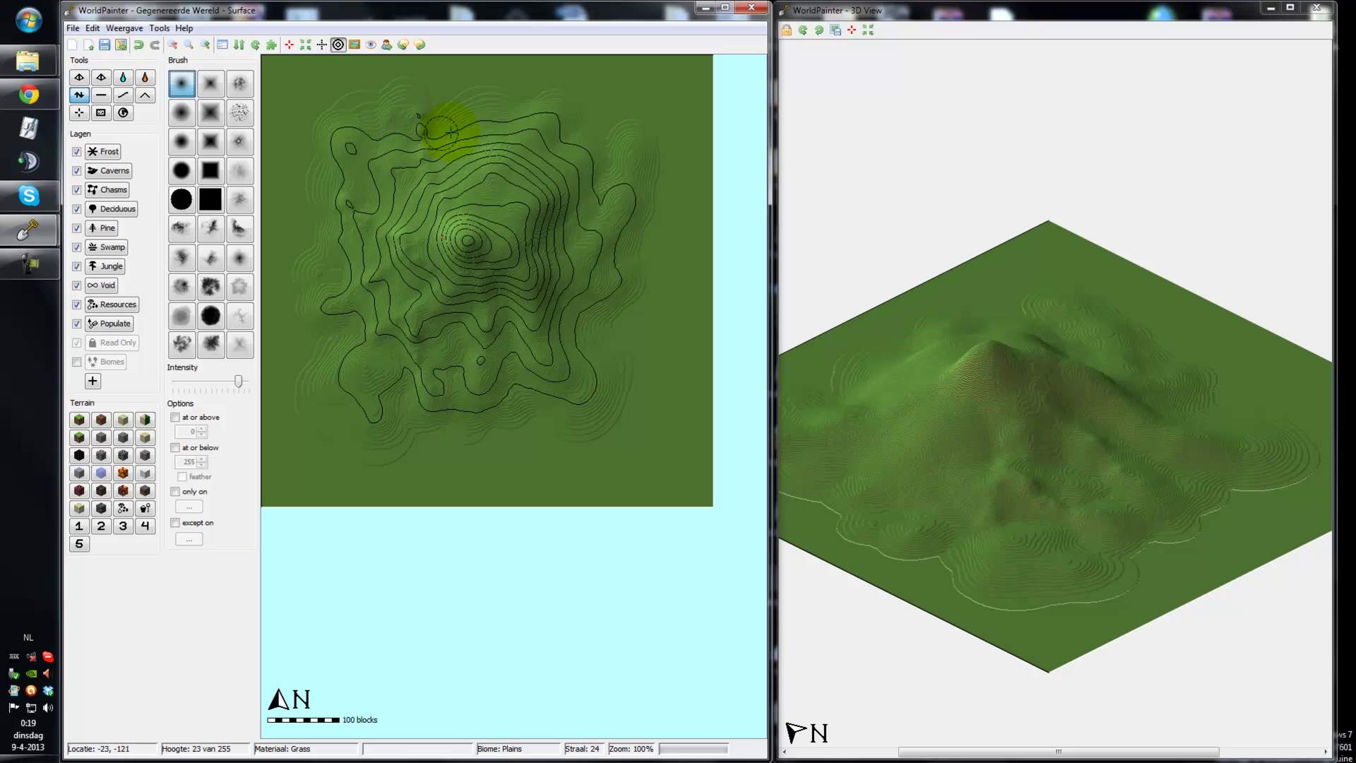
scroll(470, 178, up, 5)
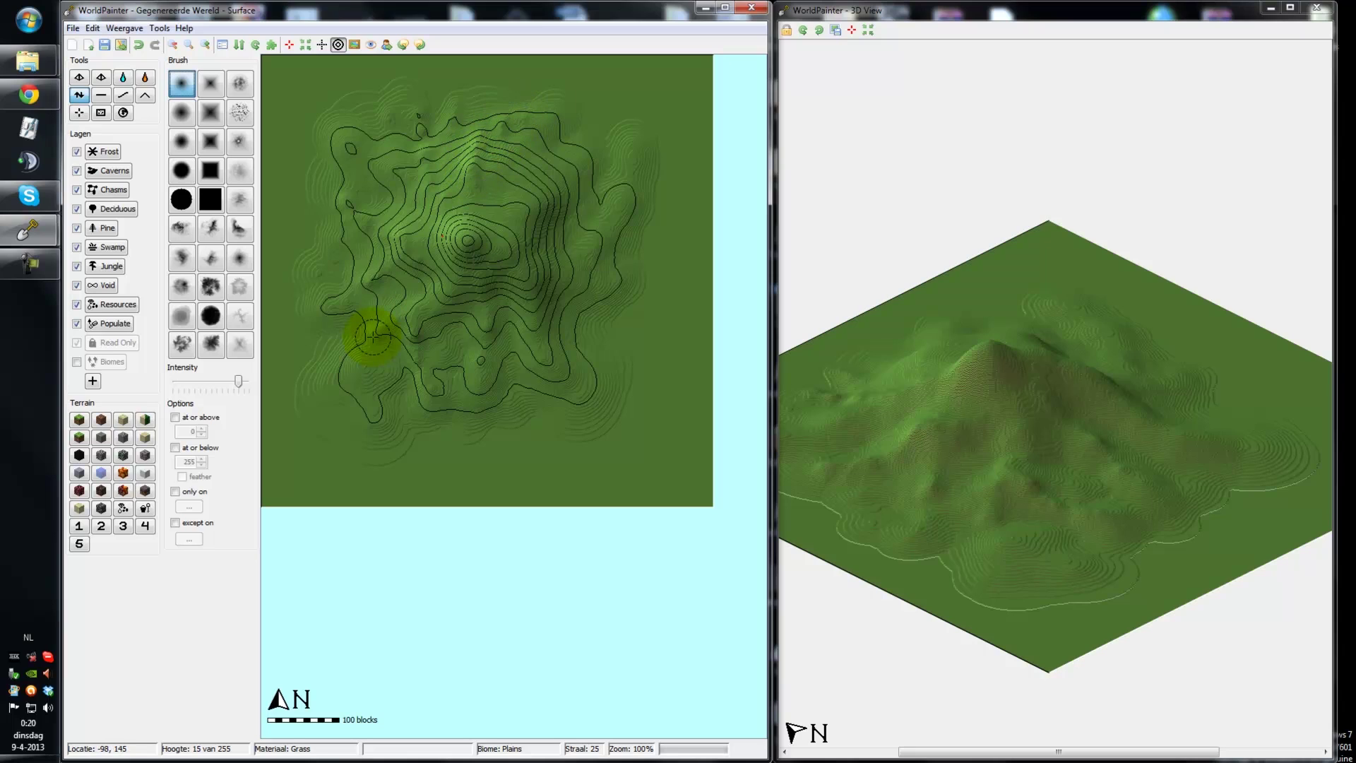
drag(372, 337, 427, 290)
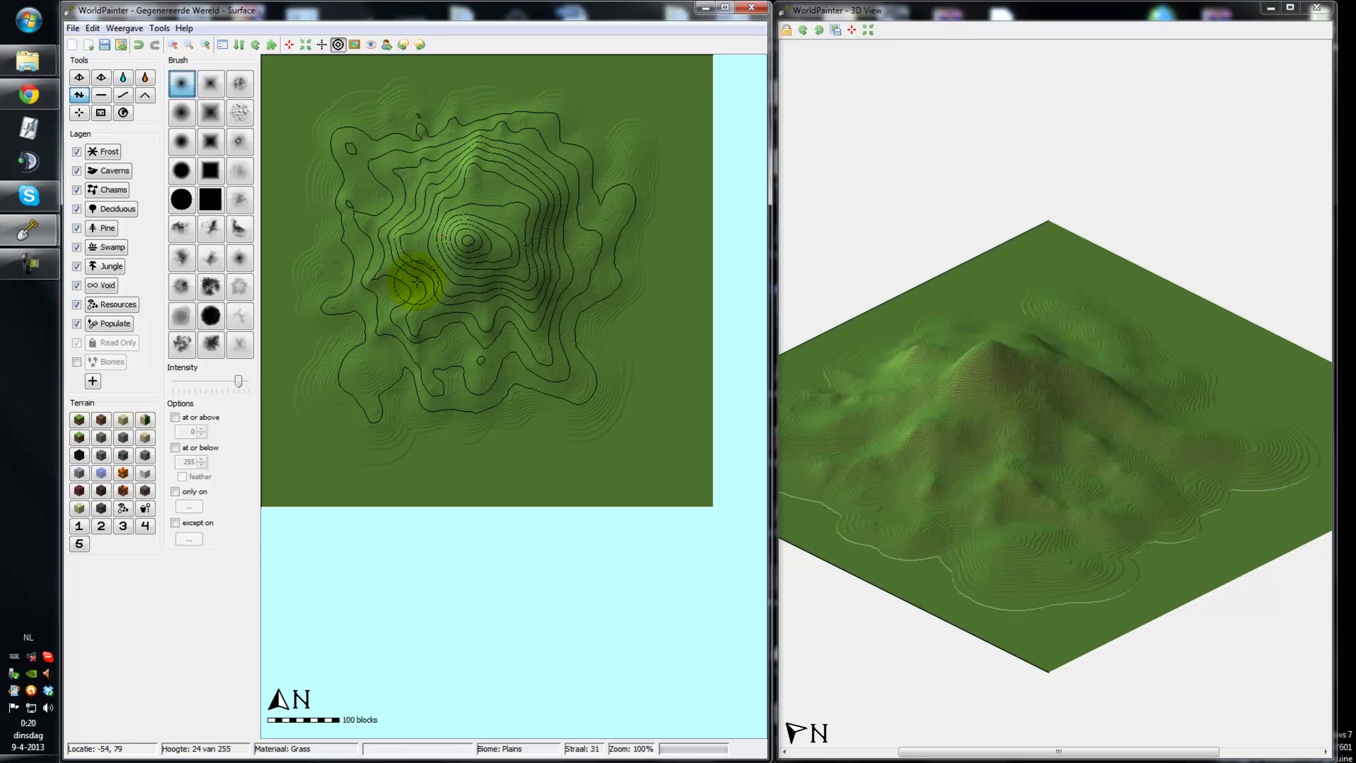
mouse_move(453, 323)
mouse_down()
mouse_move(497, 313)
mouse_move(510, 337)
mouse_up()
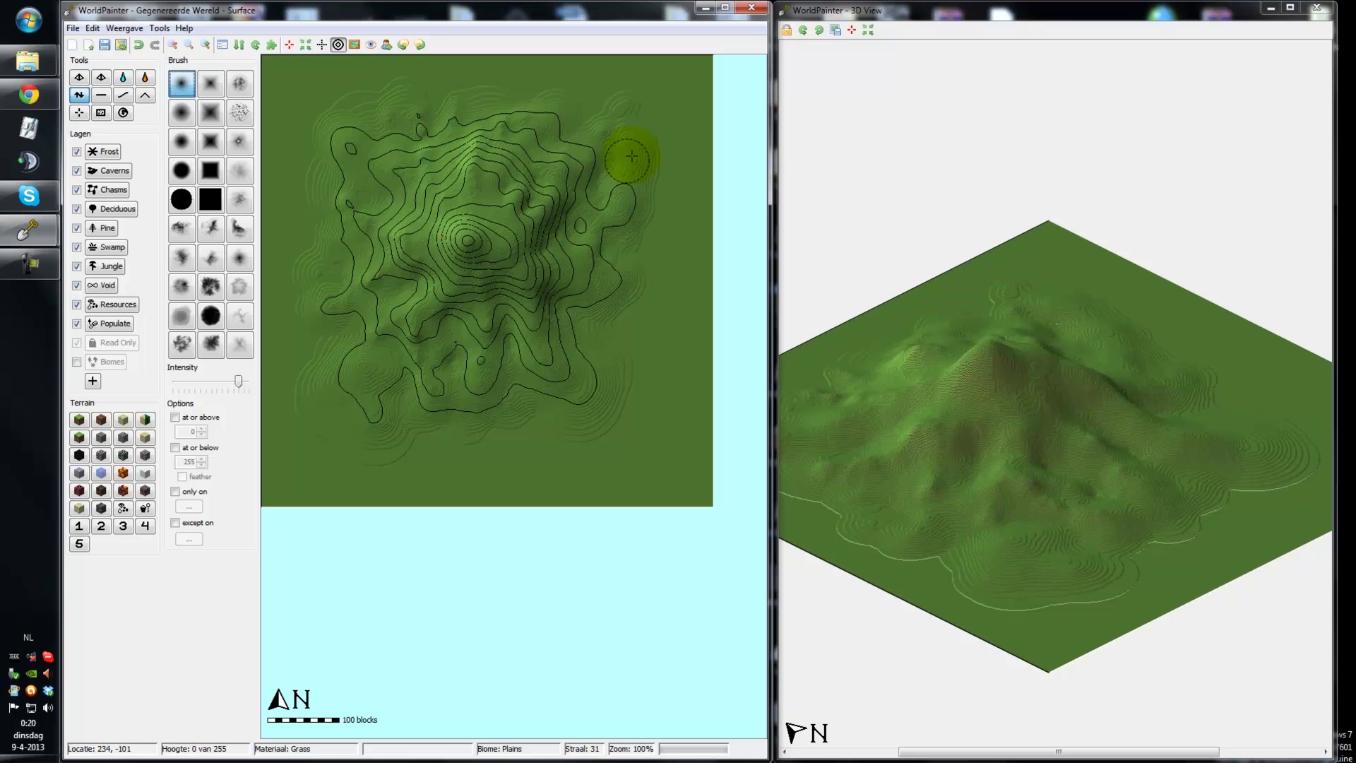
mouse_move(519, 113)
mouse_down()
mouse_move(499, 142)
mouse_move(454, 152)
mouse_move(452, 178)
mouse_move(427, 132)
mouse_up()
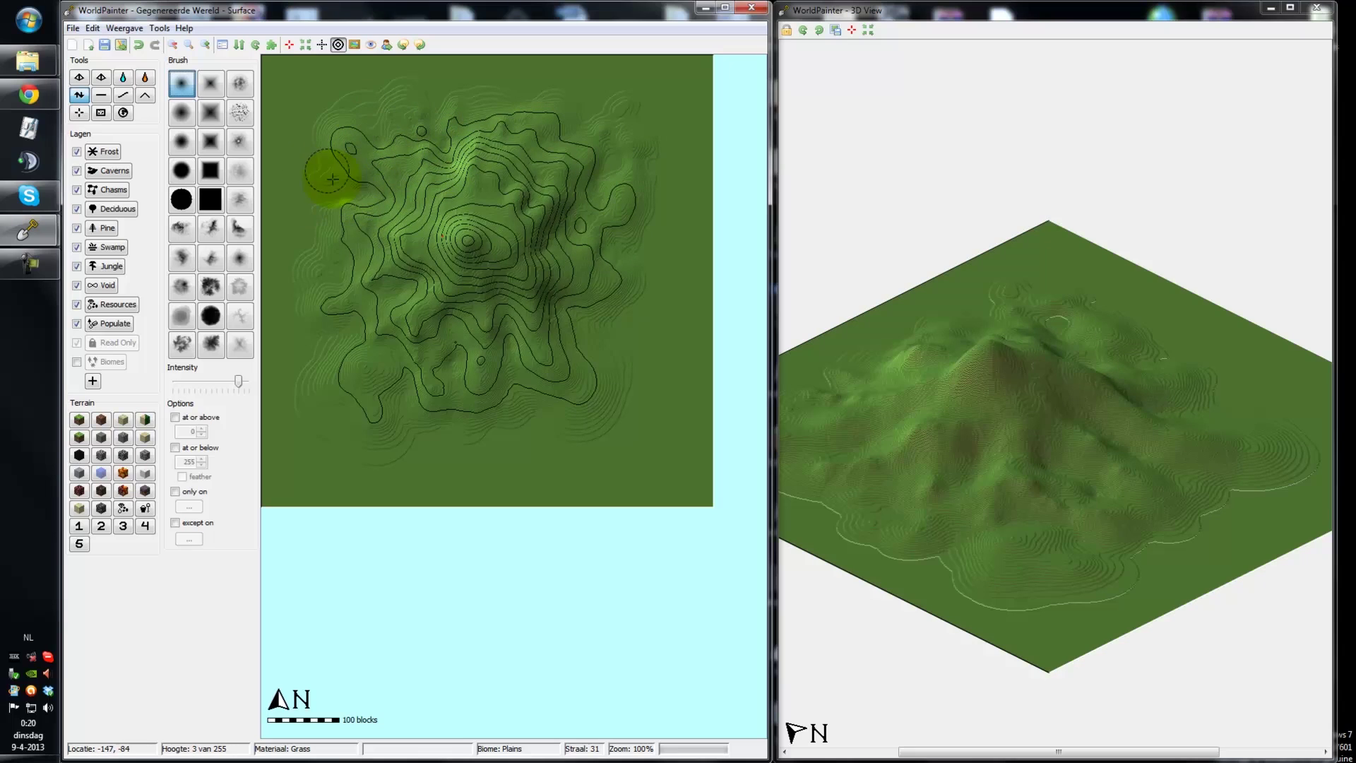
mouse_move(392, 209)
mouse_down()
mouse_move(299, 339)
mouse_move(358, 288)
mouse_up()
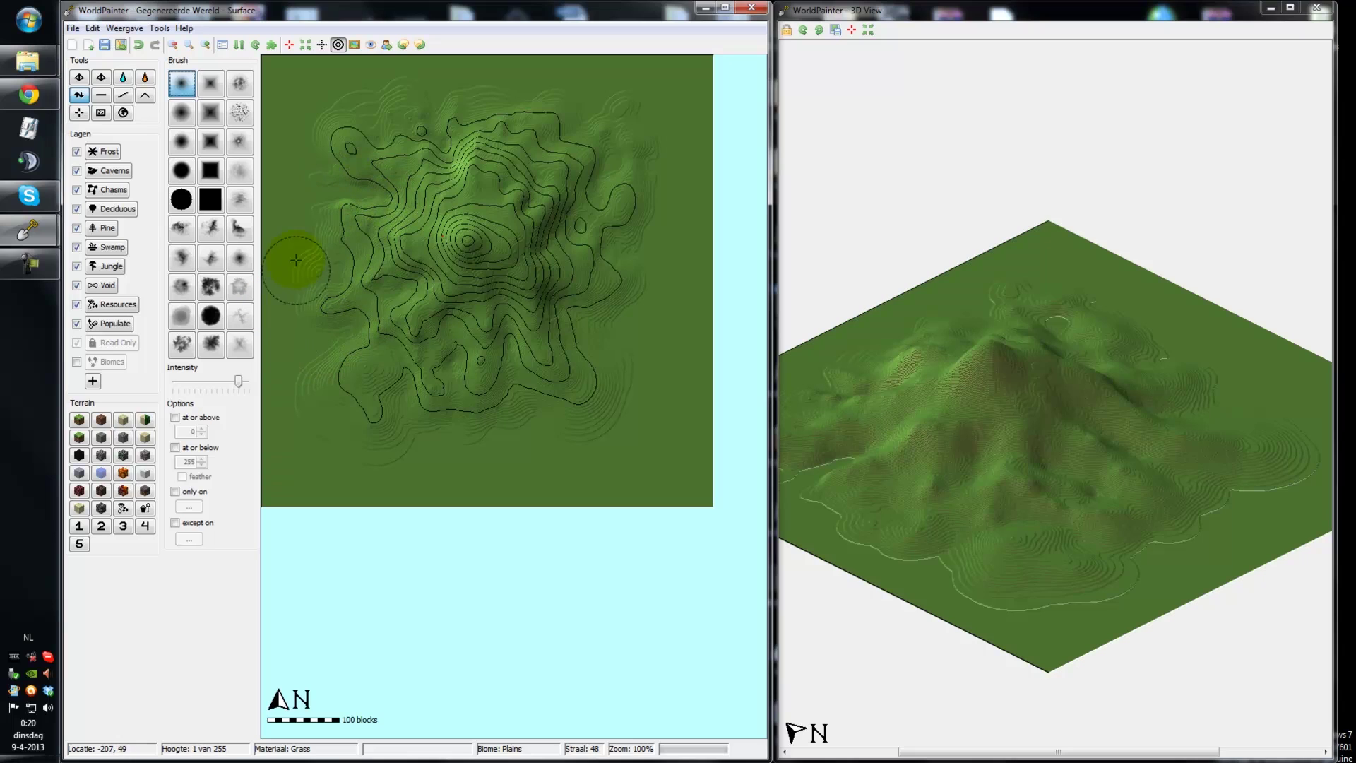
Step: Rotate the 3D view and reshape the terrain around the mountain's peak with the round brush at radius 30
drag(1051, 407, 1021, 196)
click(819, 30)
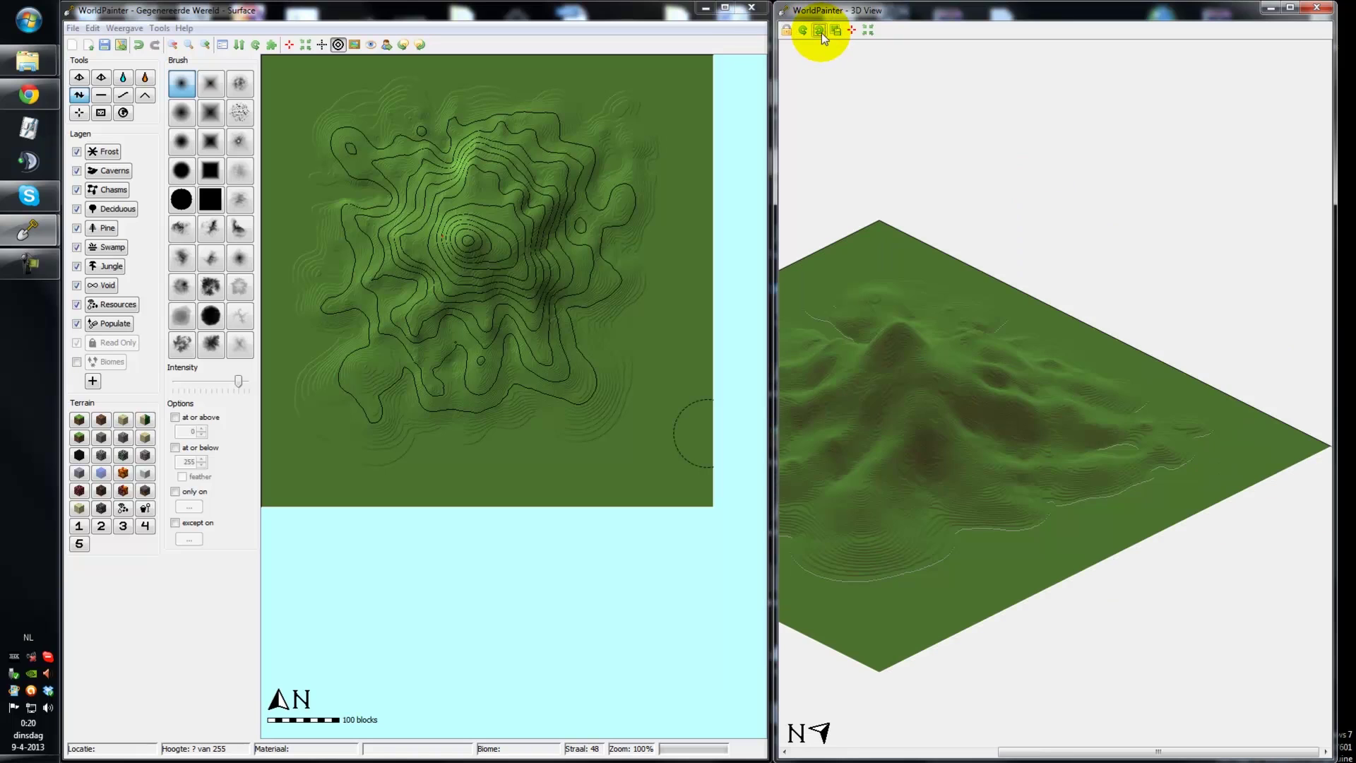
scroll(483, 268, down, 3)
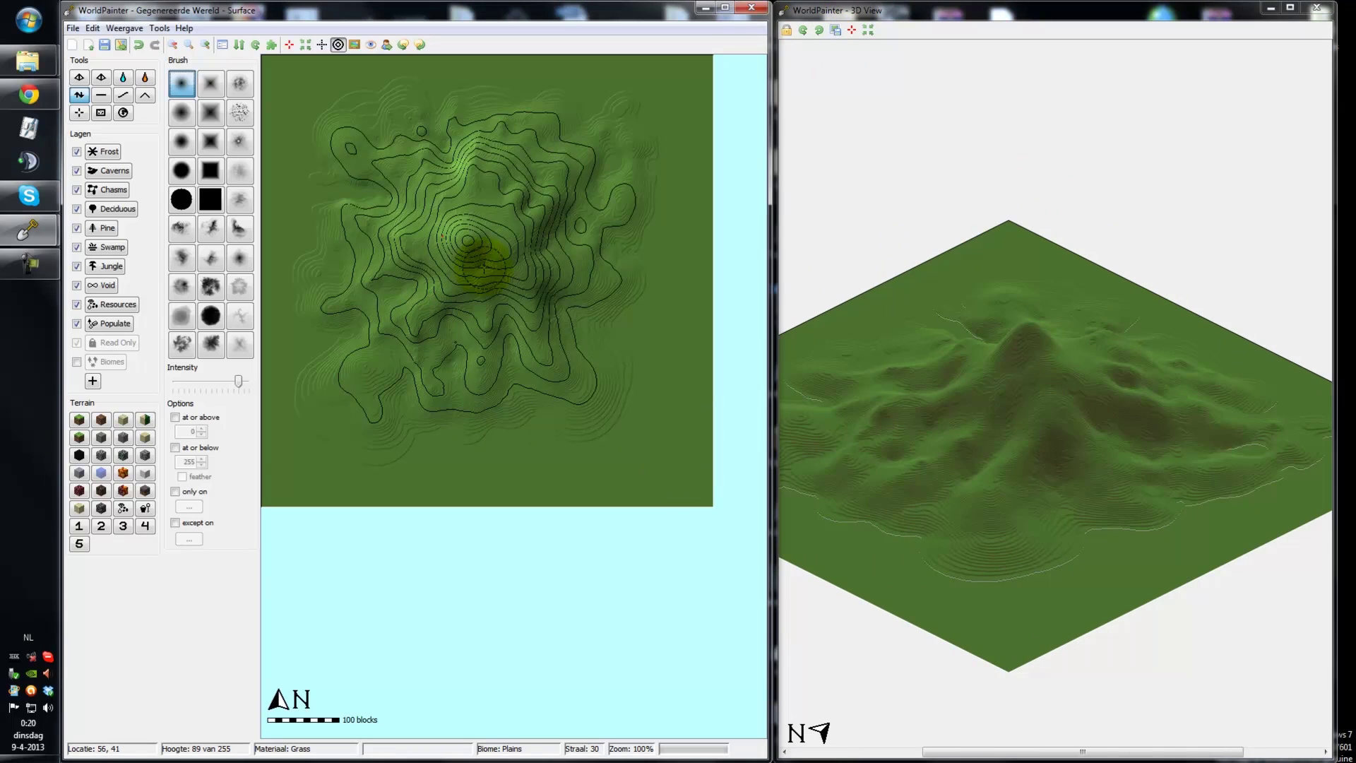
drag(477, 221, 489, 210)
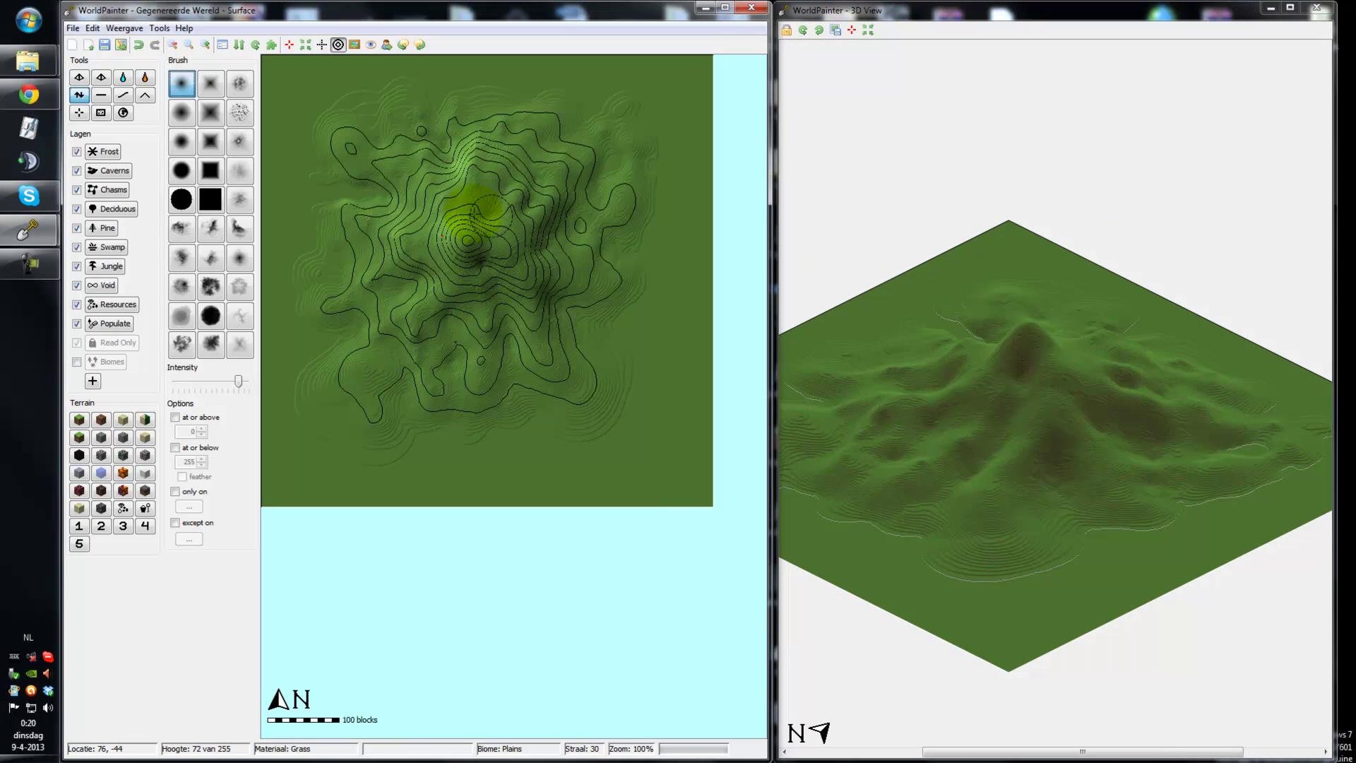
drag(915, 474, 1014, 470)
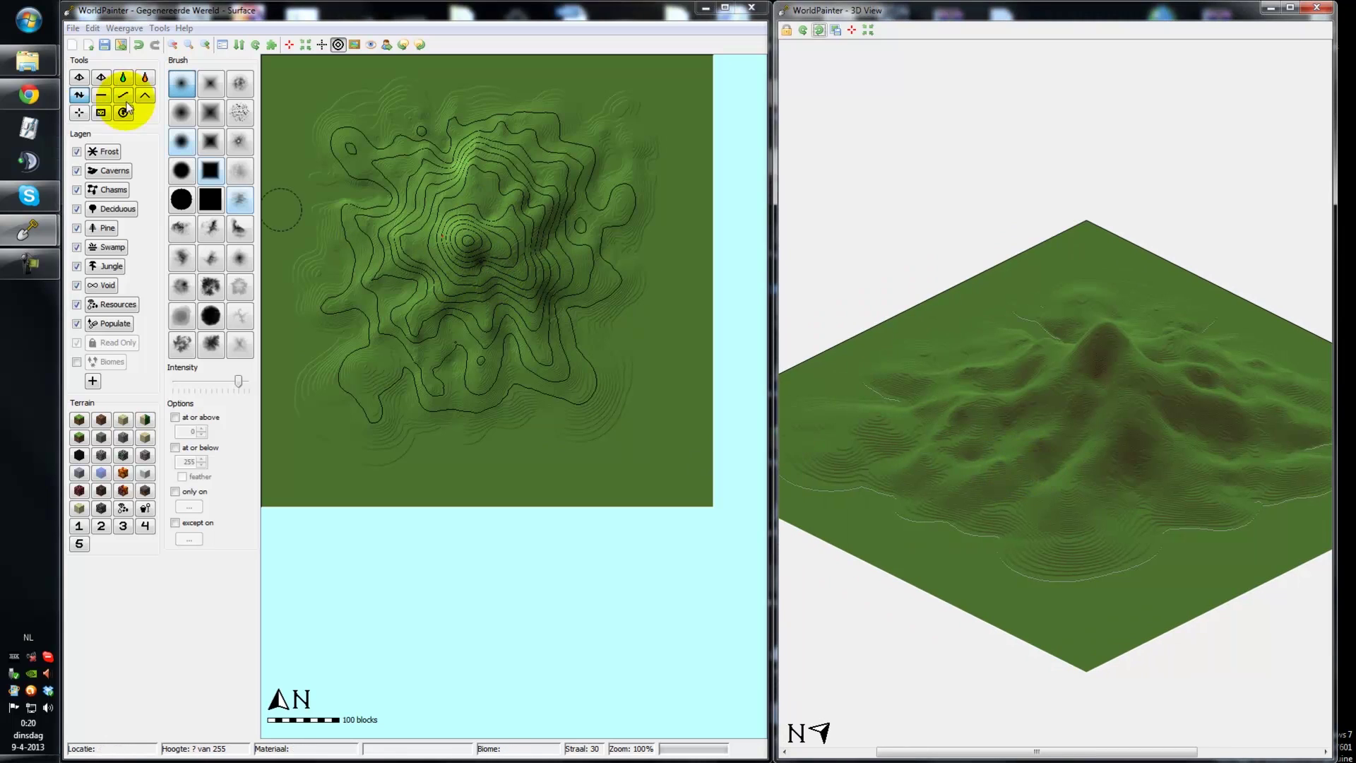
Step: Add rough, natural detail across the mountain's slopes with the noisy round brush, using a radius of 136 and 56
click(239, 83)
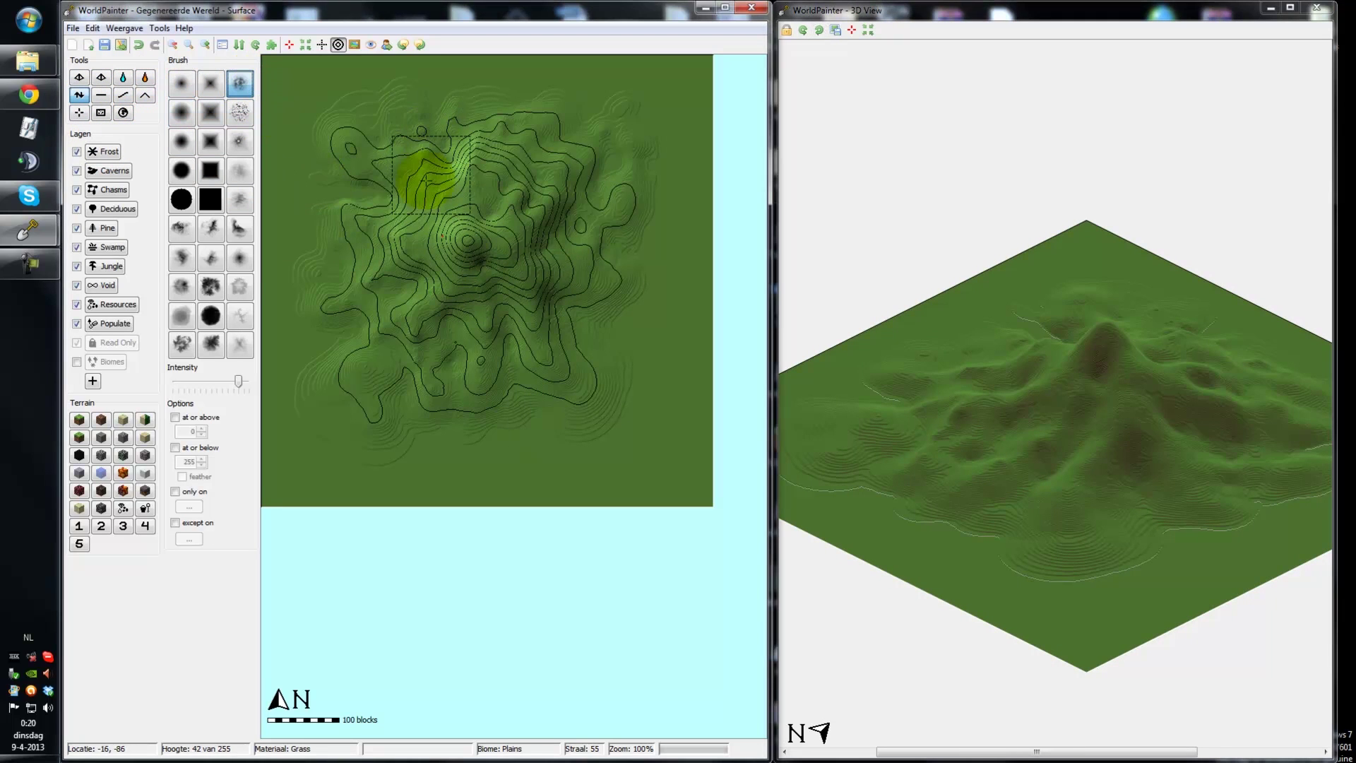
scroll(452, 261, up, 10)
scroll(454, 204, down, 5)
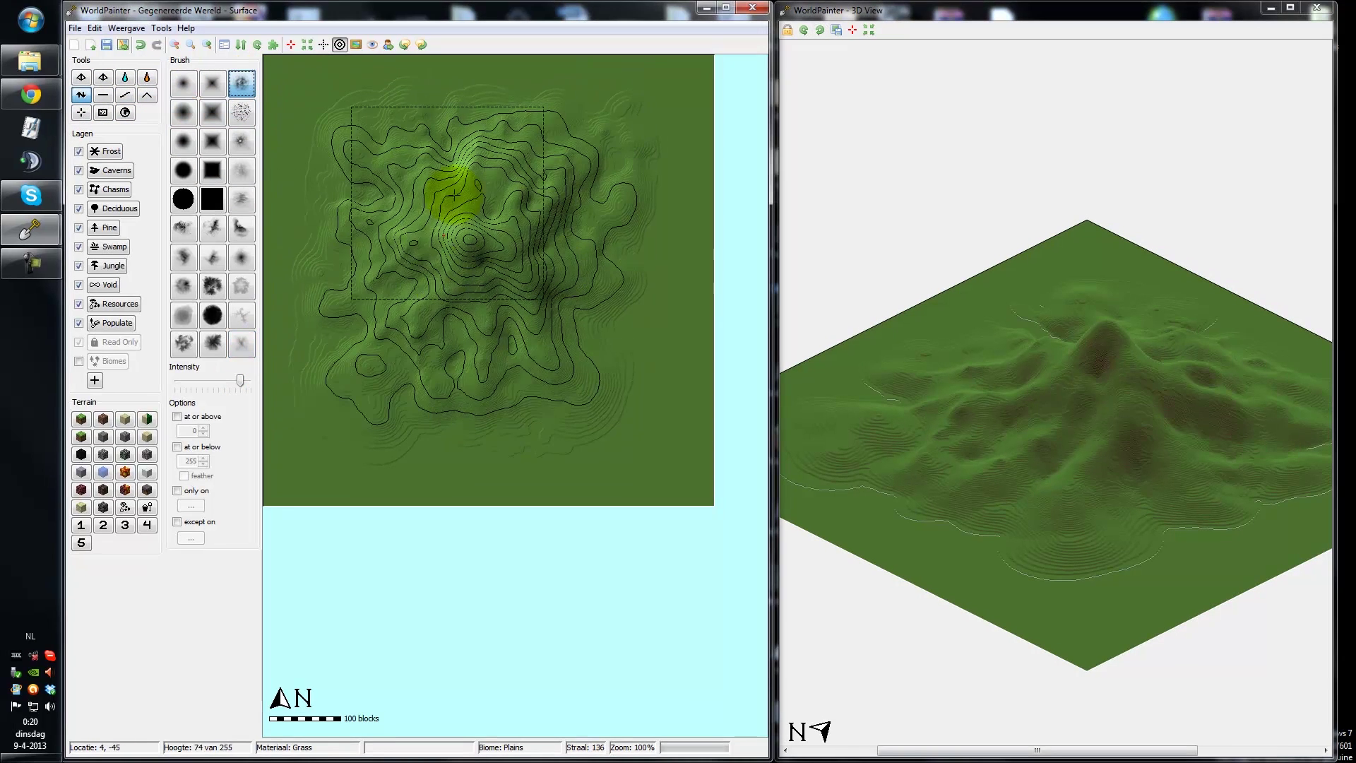
mouse_move(454, 195)
mouse_down()
mouse_move(484, 287)
mouse_move(369, 146)
mouse_move(439, 374)
mouse_up()
scroll(423, 211, down, 9)
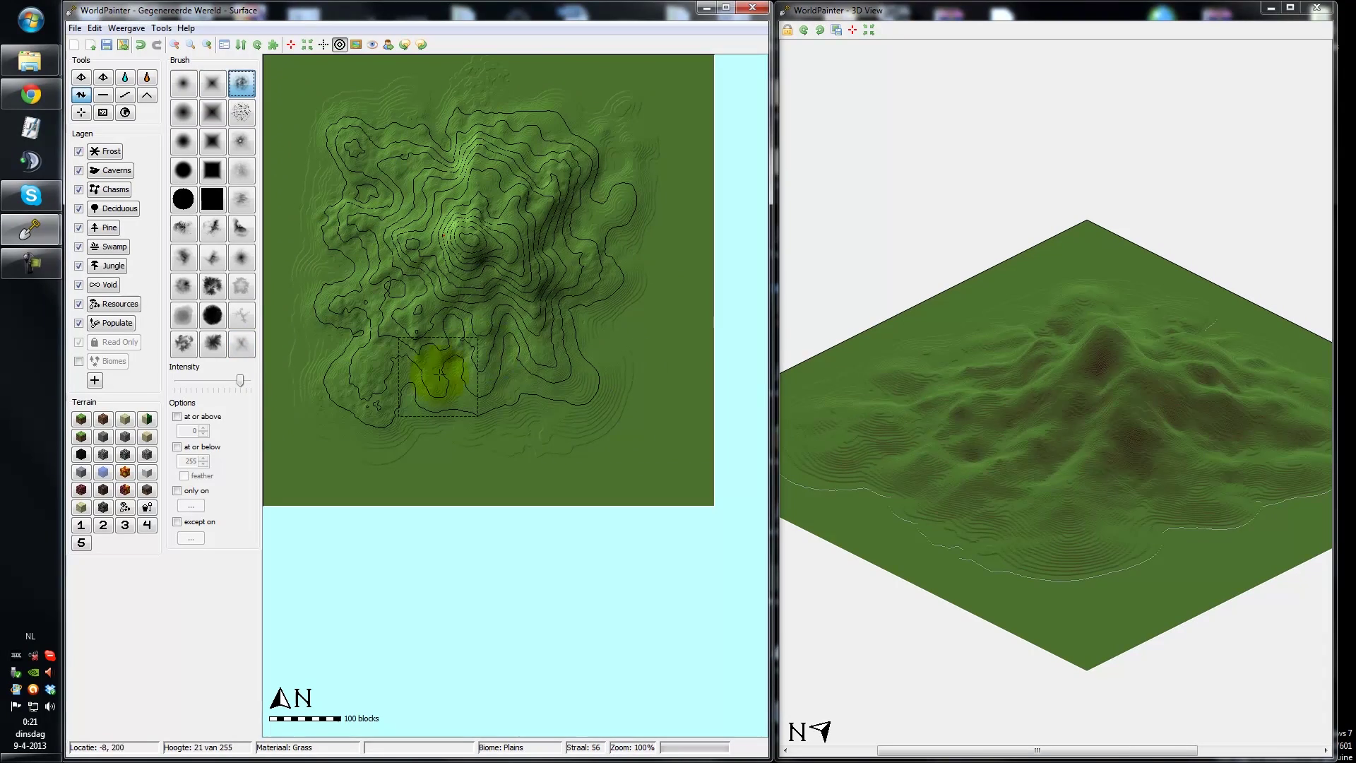
click(820, 30)
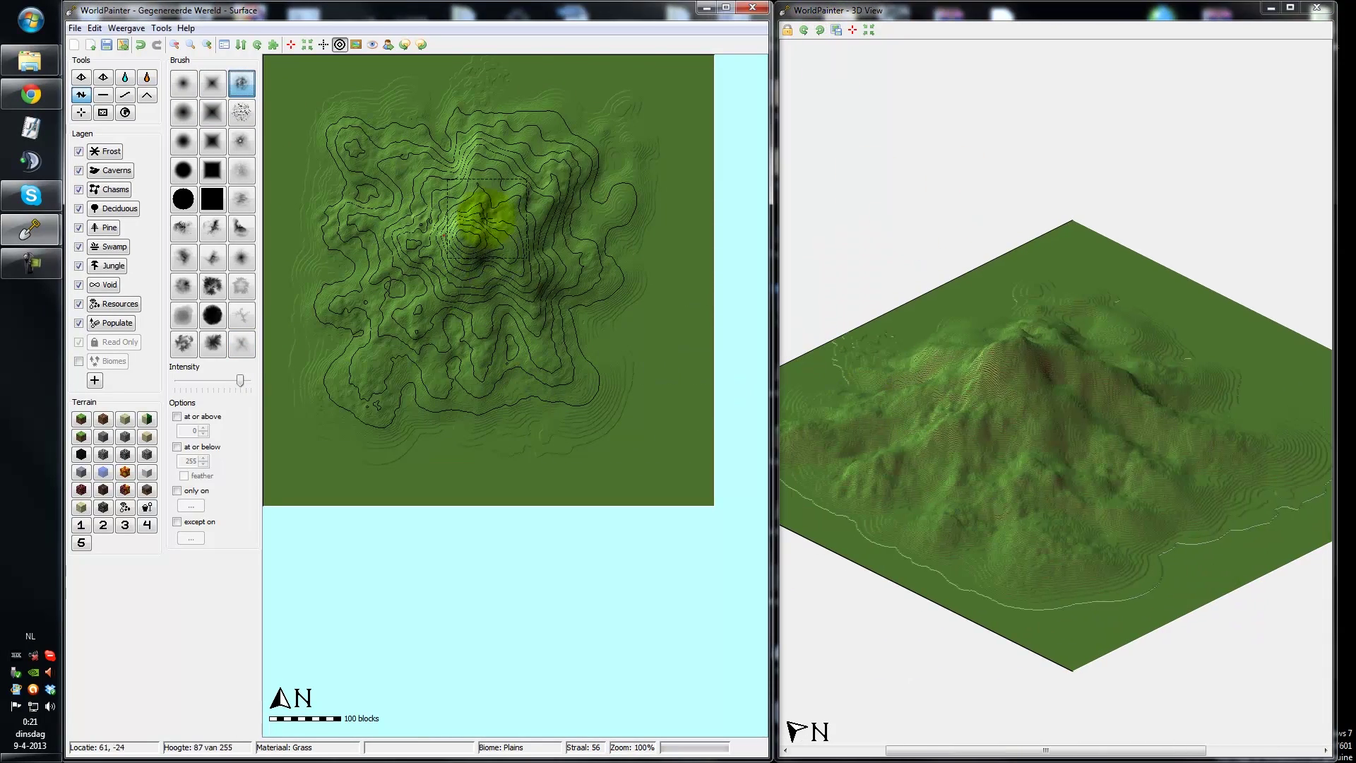
Step: Switch to the Flatten tool with the pointed round brush and inspect the mountain in the 3D view
click(103, 95)
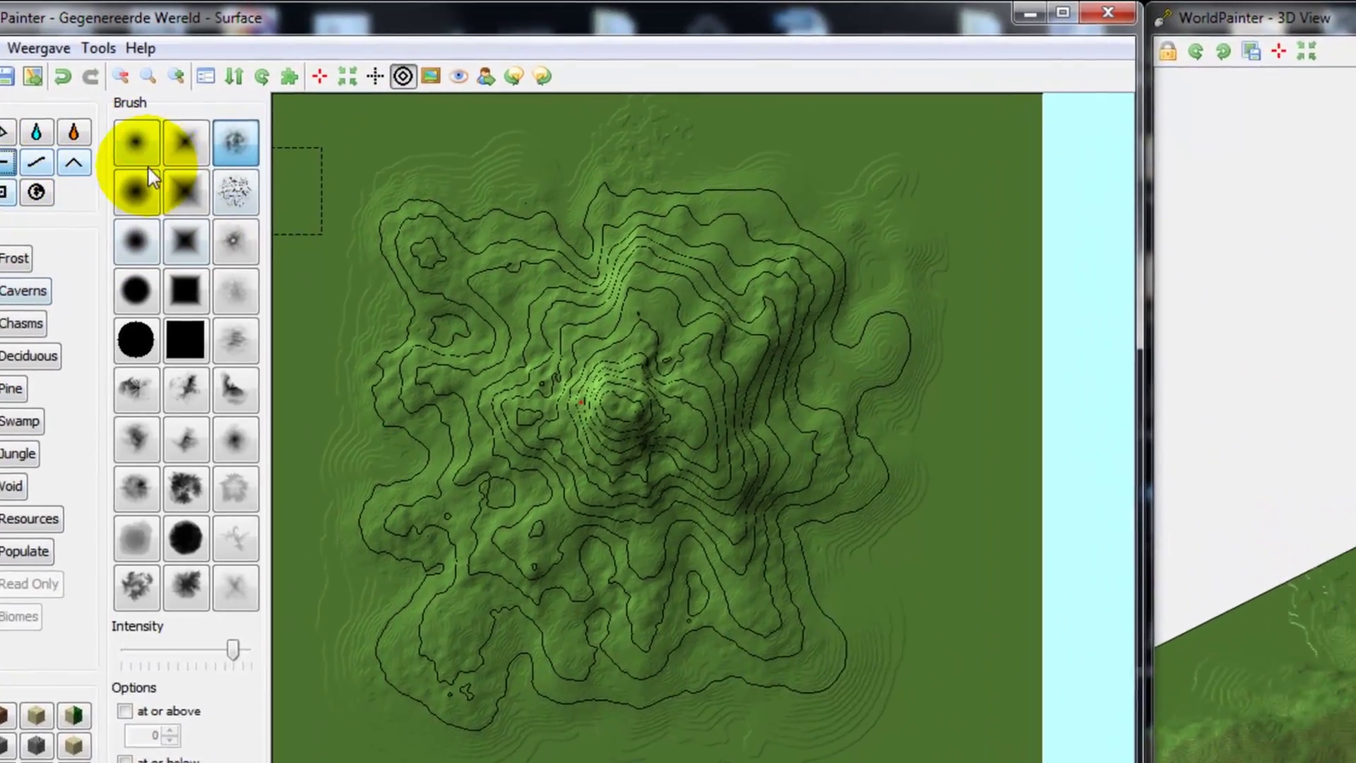
click(165, 105)
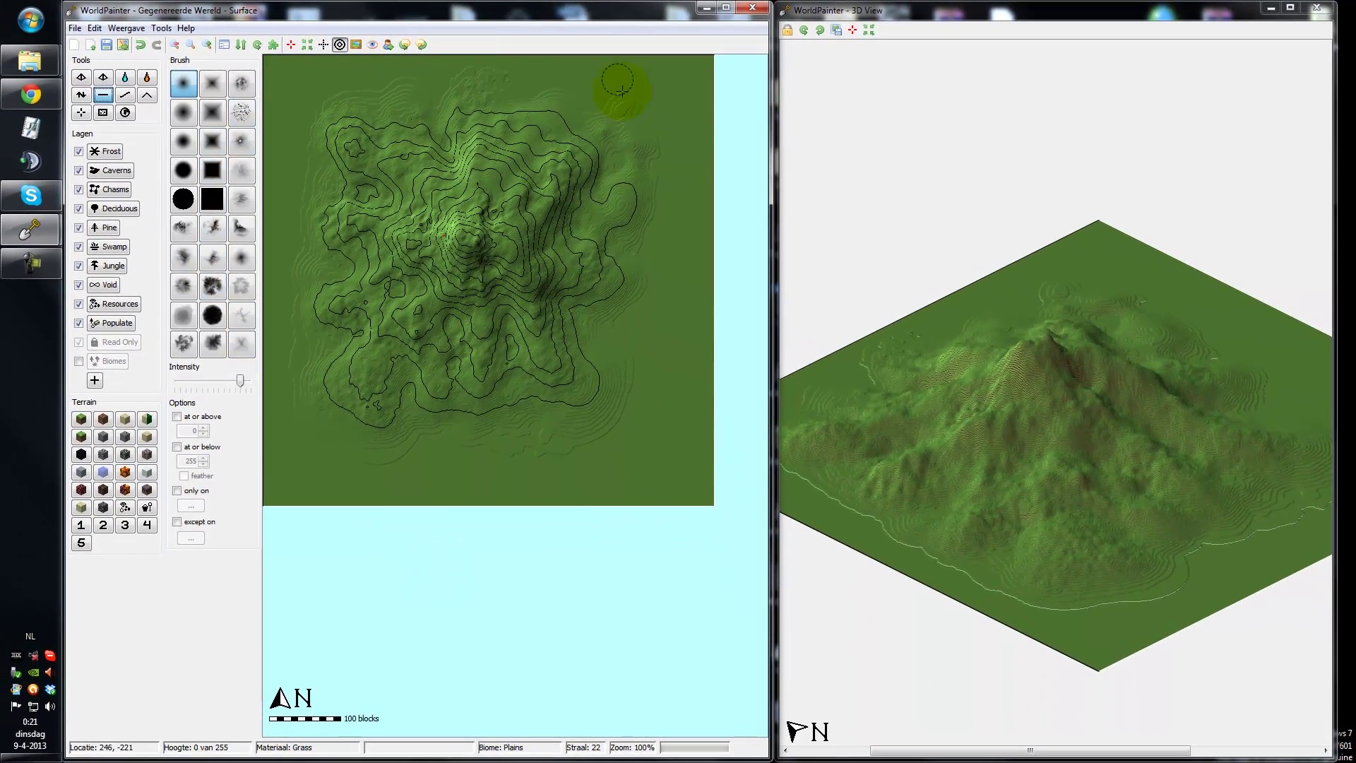
mouse_move(1094, 383)
mouse_down()
mouse_move(976, 358)
mouse_move(1088, 307)
mouse_move(914, 270)
mouse_move(1009, 259)
mouse_move(914, 287)
mouse_move(780, 257)
mouse_move(1044, 254)
mouse_move(974, 261)
mouse_up()
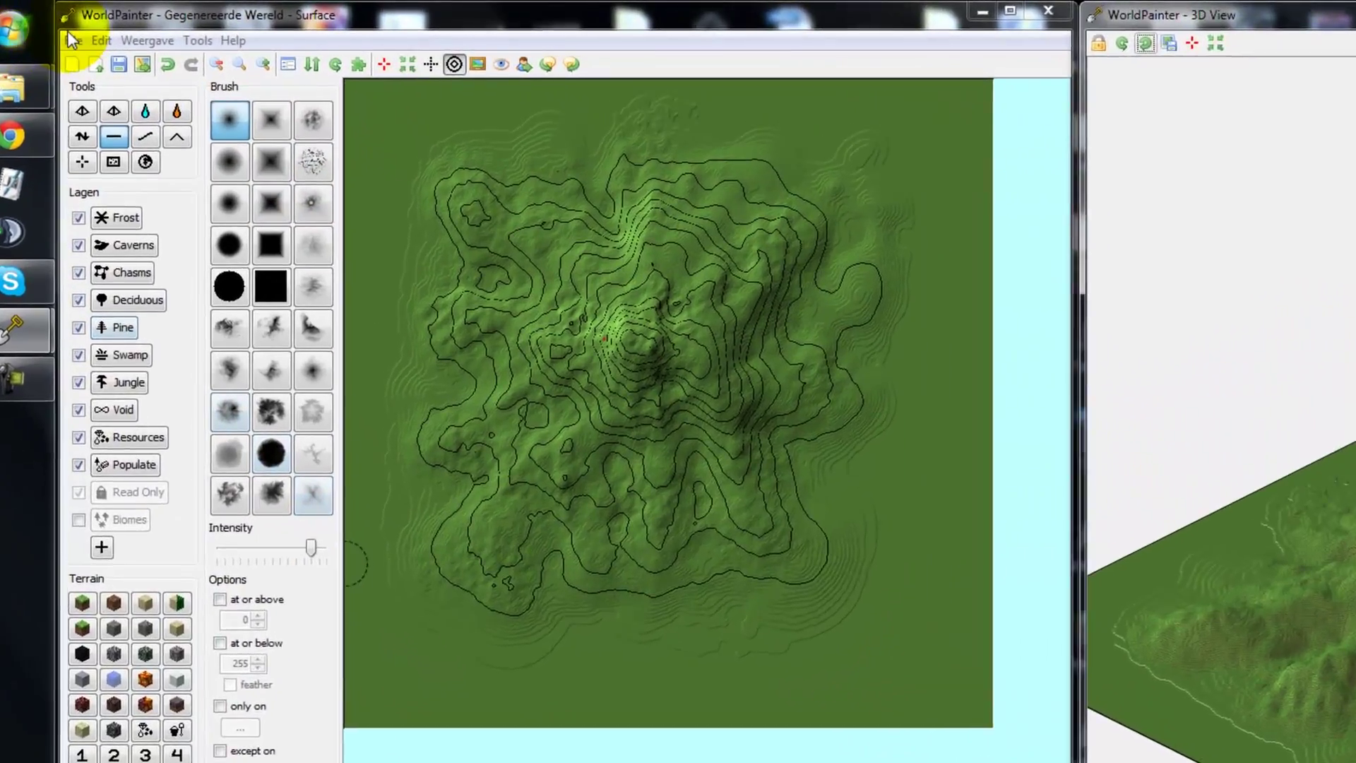
Step: Start exporting the world as a height map and clear the suggested file name
click(74, 33)
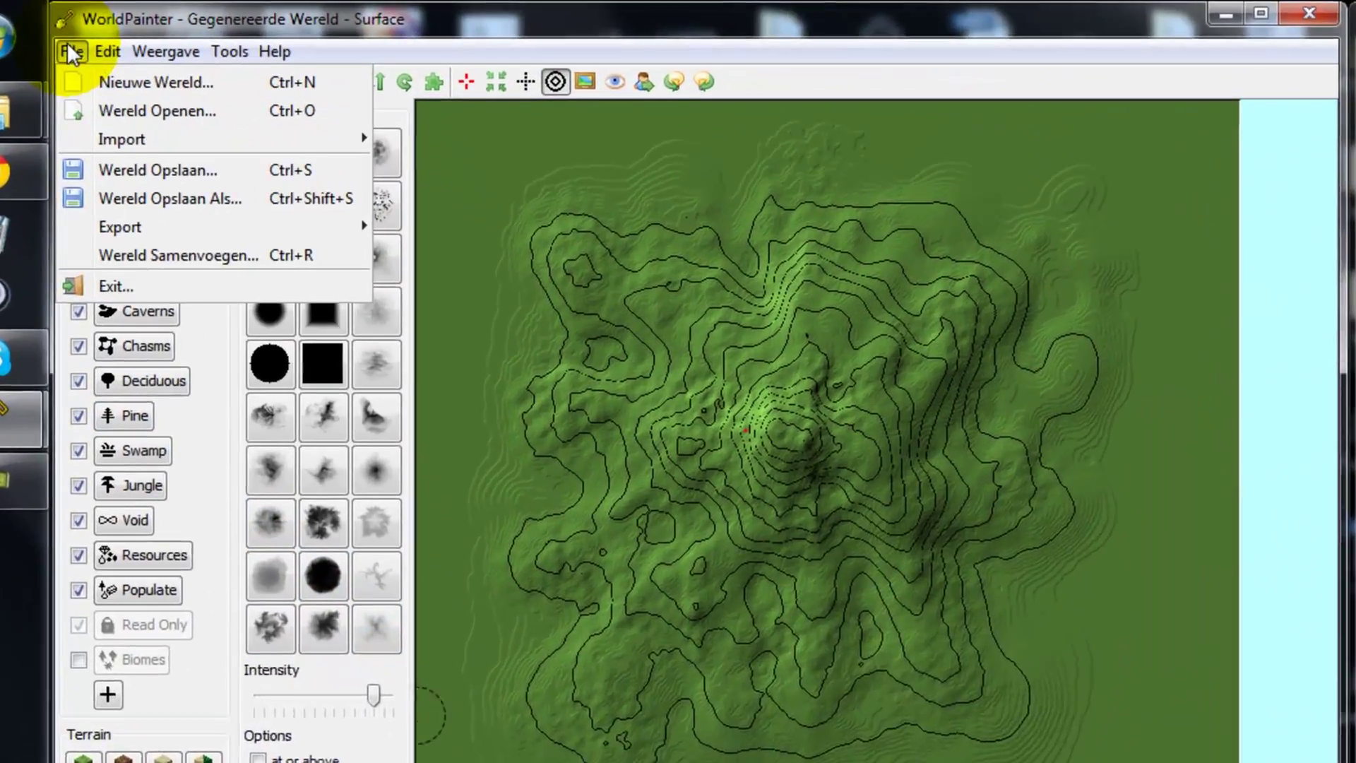
mouse_move(100, 148)
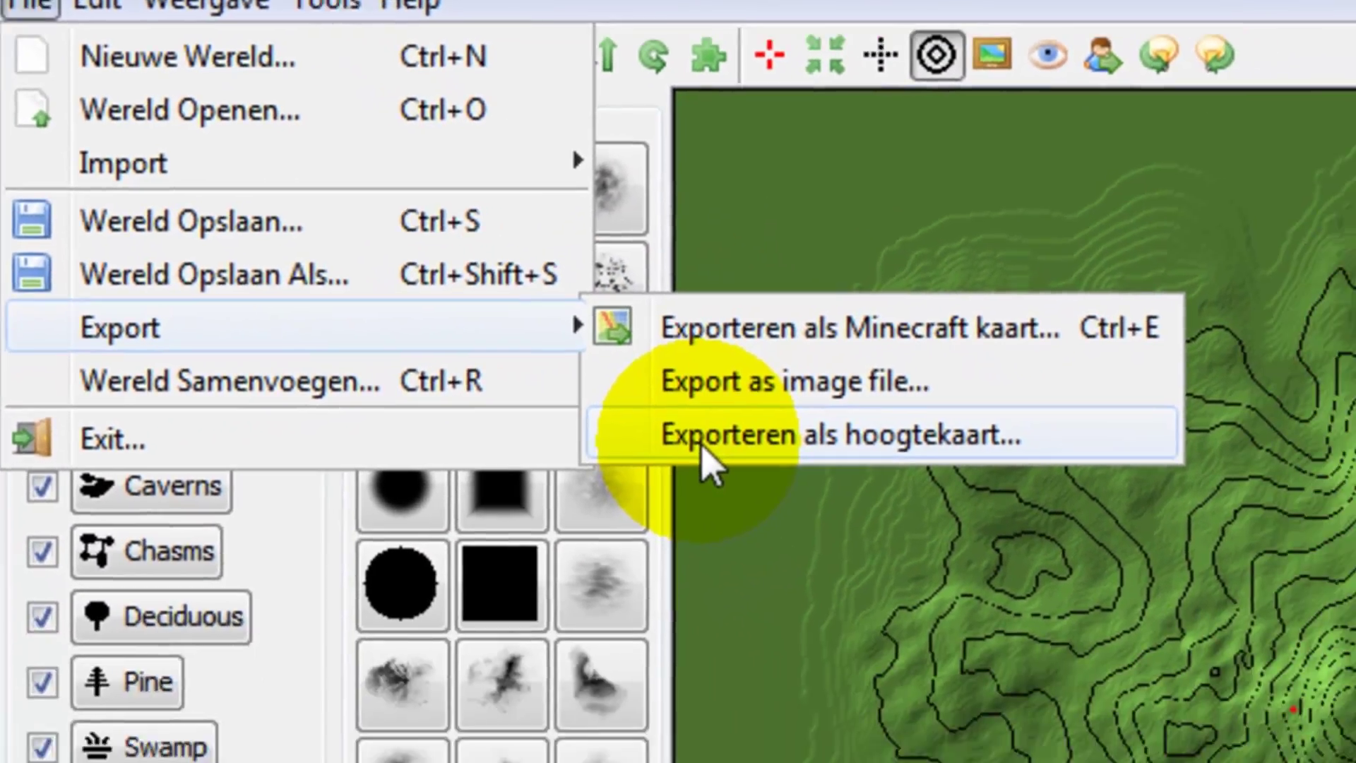
click(791, 600)
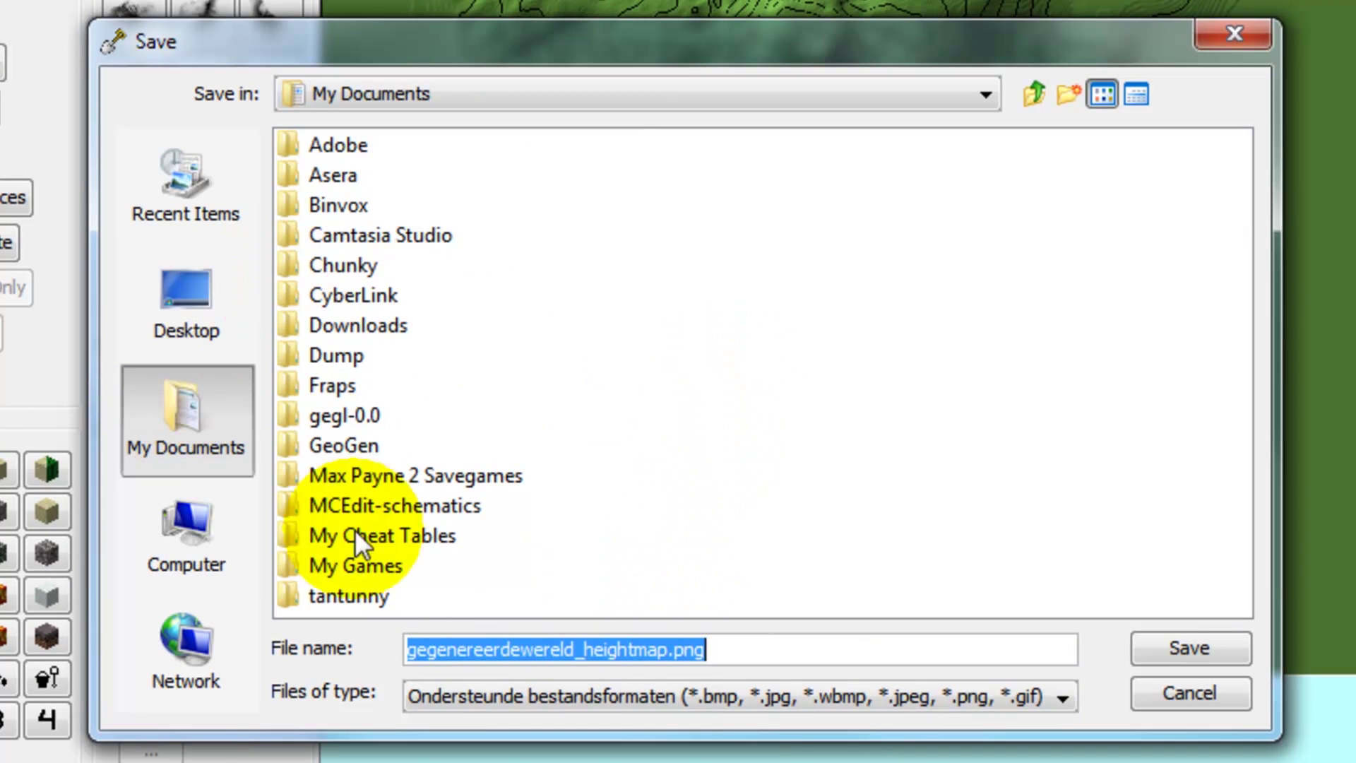
click(185, 300)
click(619, 651)
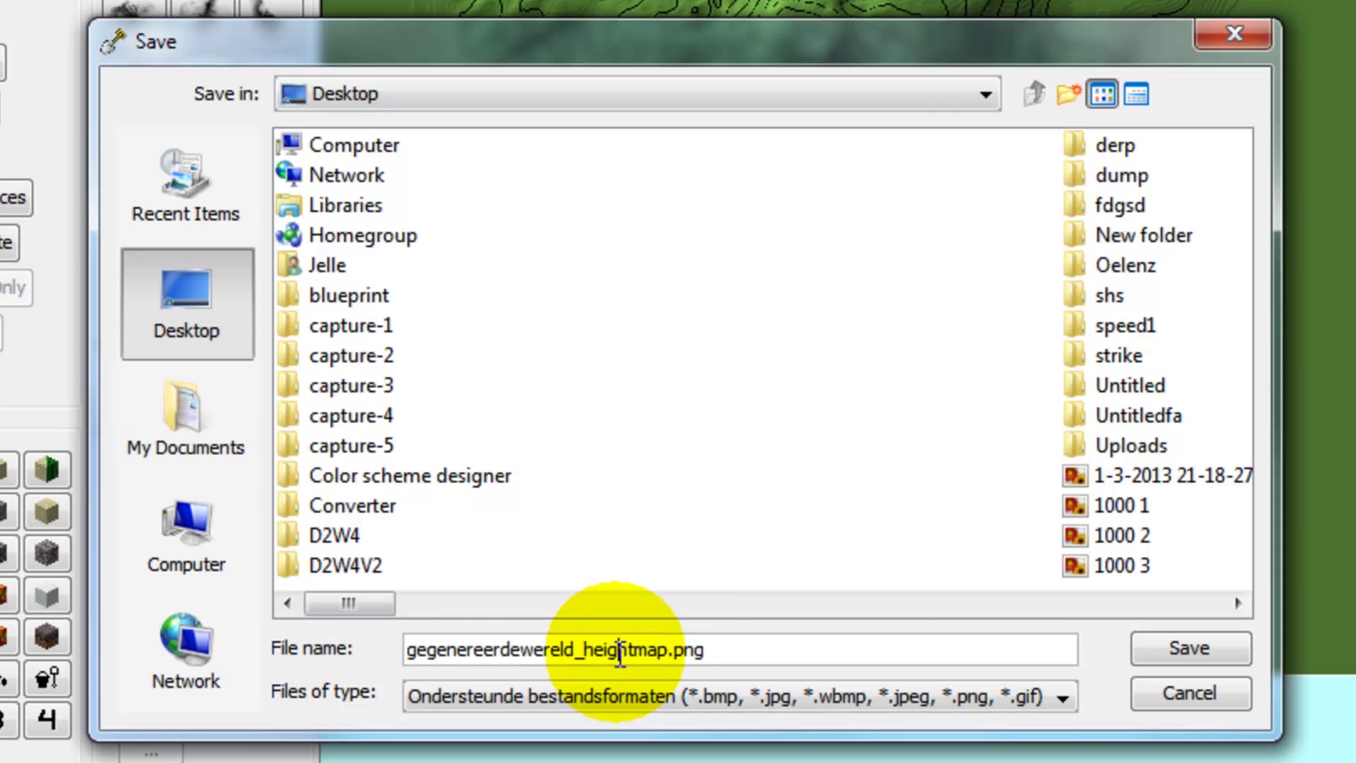
double_click(620, 651)
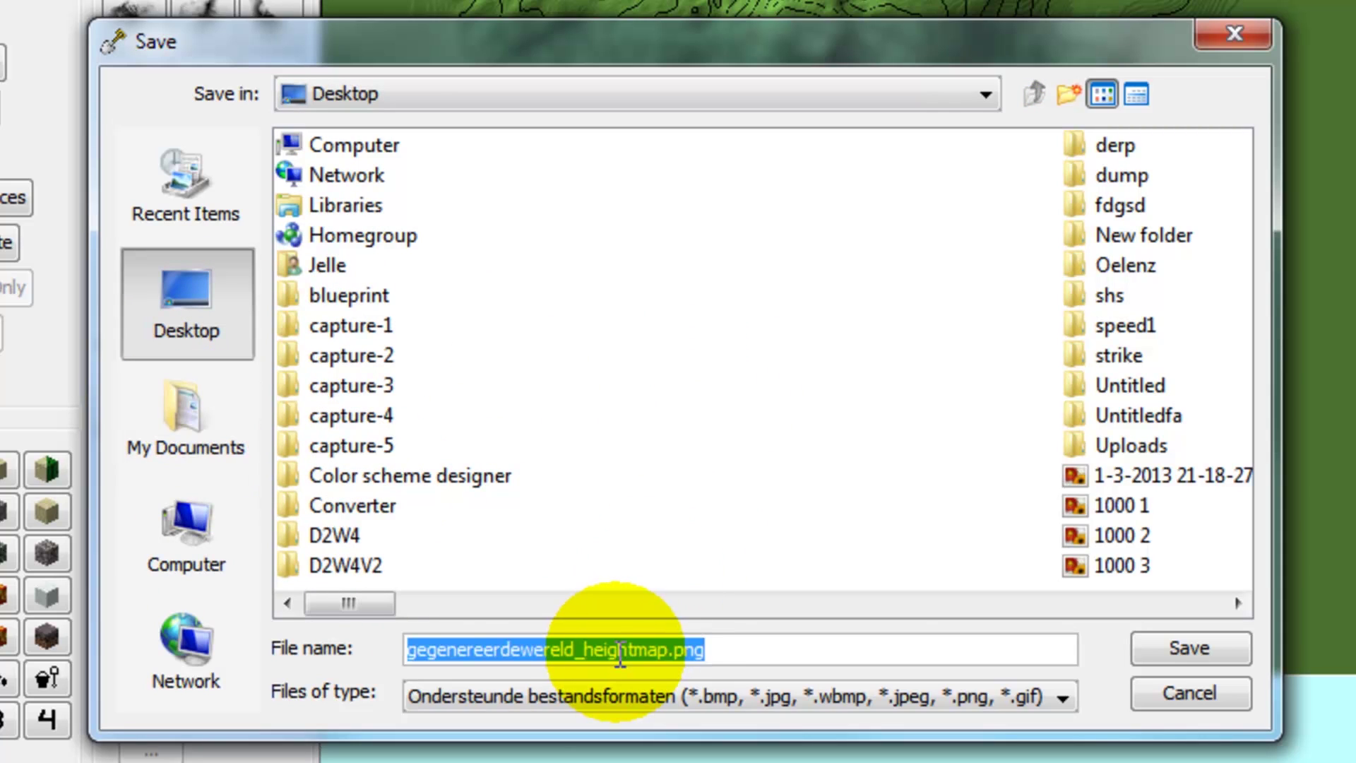
text(T)
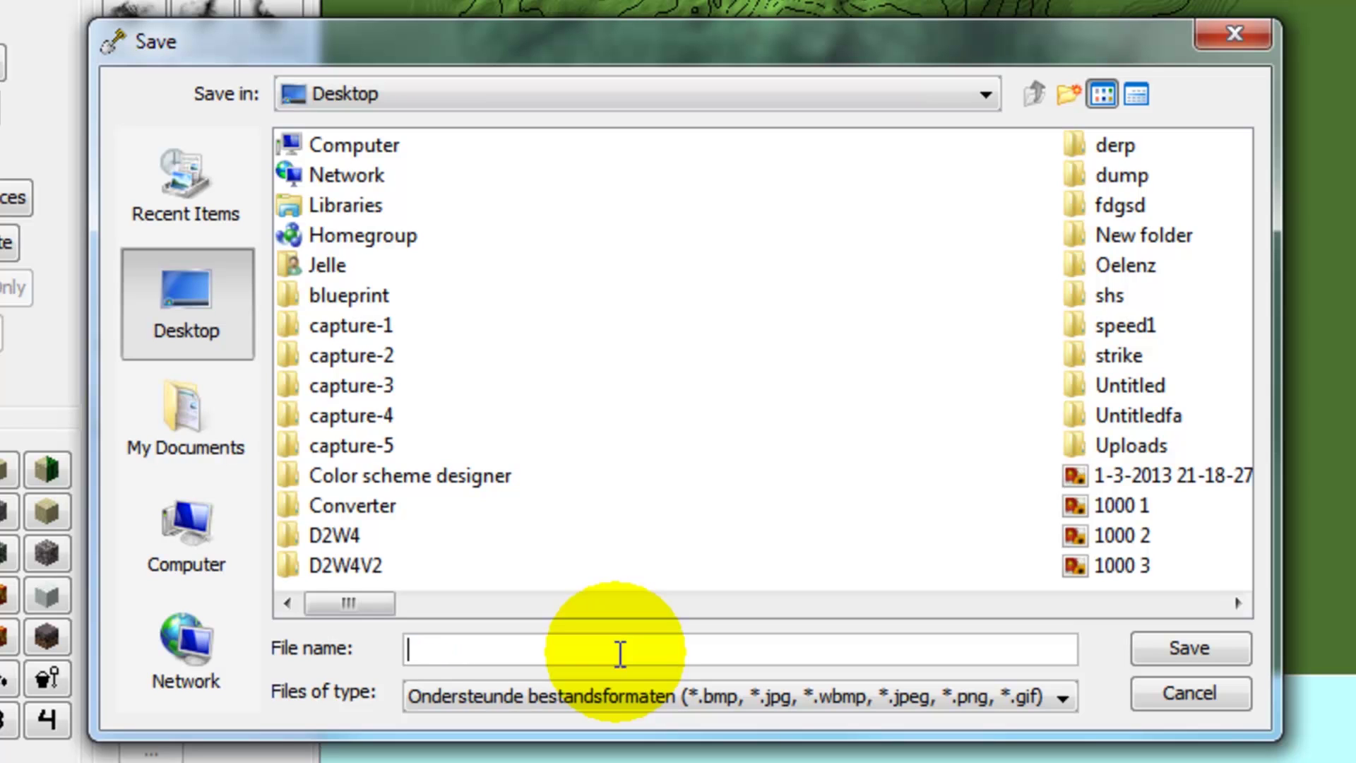
Step: Browse to the AppData folder inside the user's profile folder on Local Disk (C:) as the save location
click(204, 555)
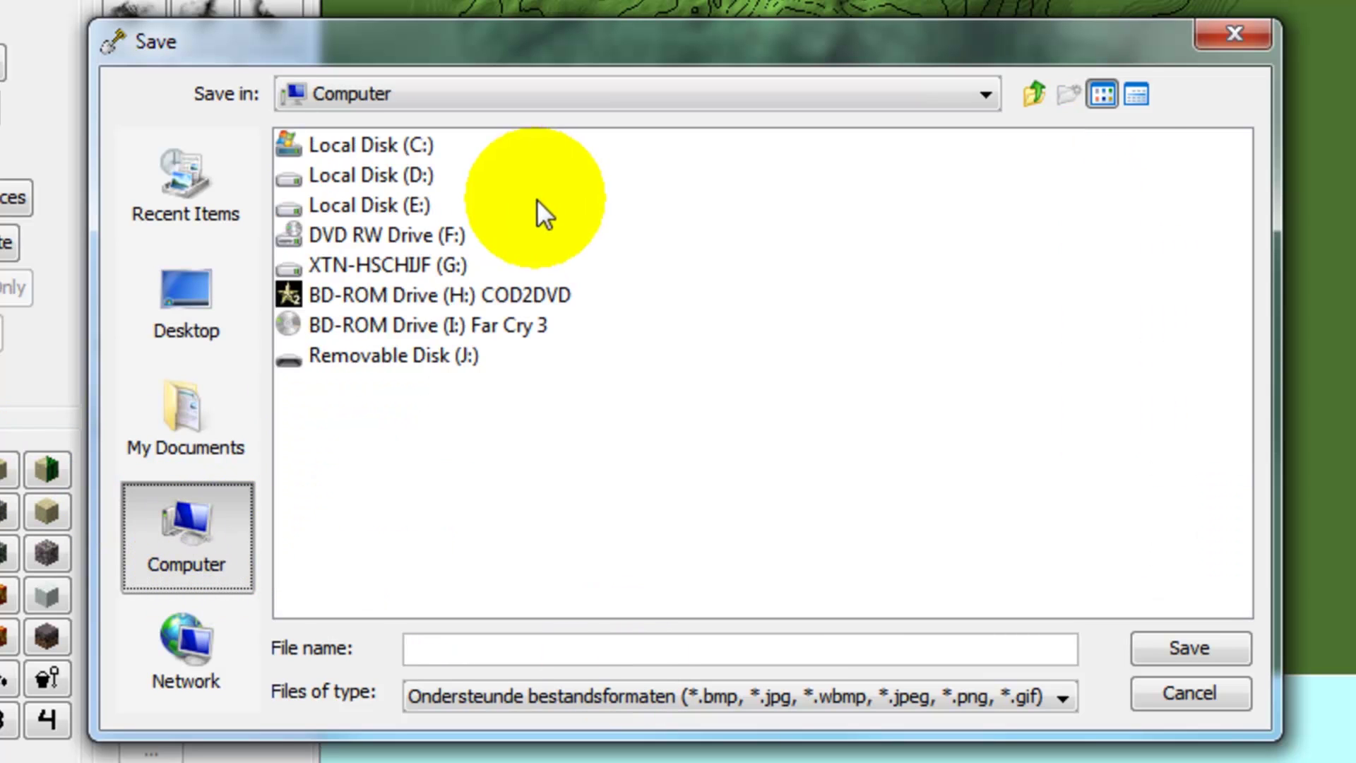
click(345, 173)
double_click(359, 144)
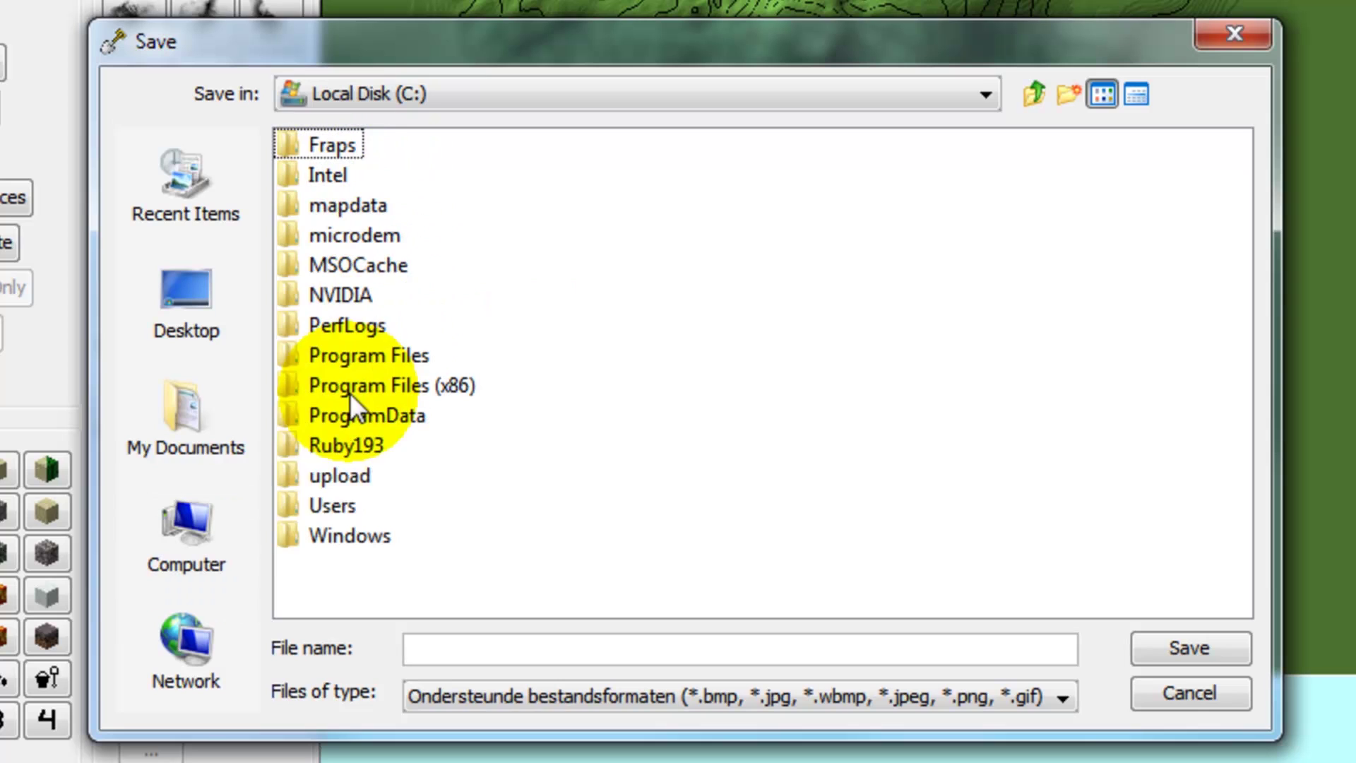
double_click(321, 504)
click(316, 178)
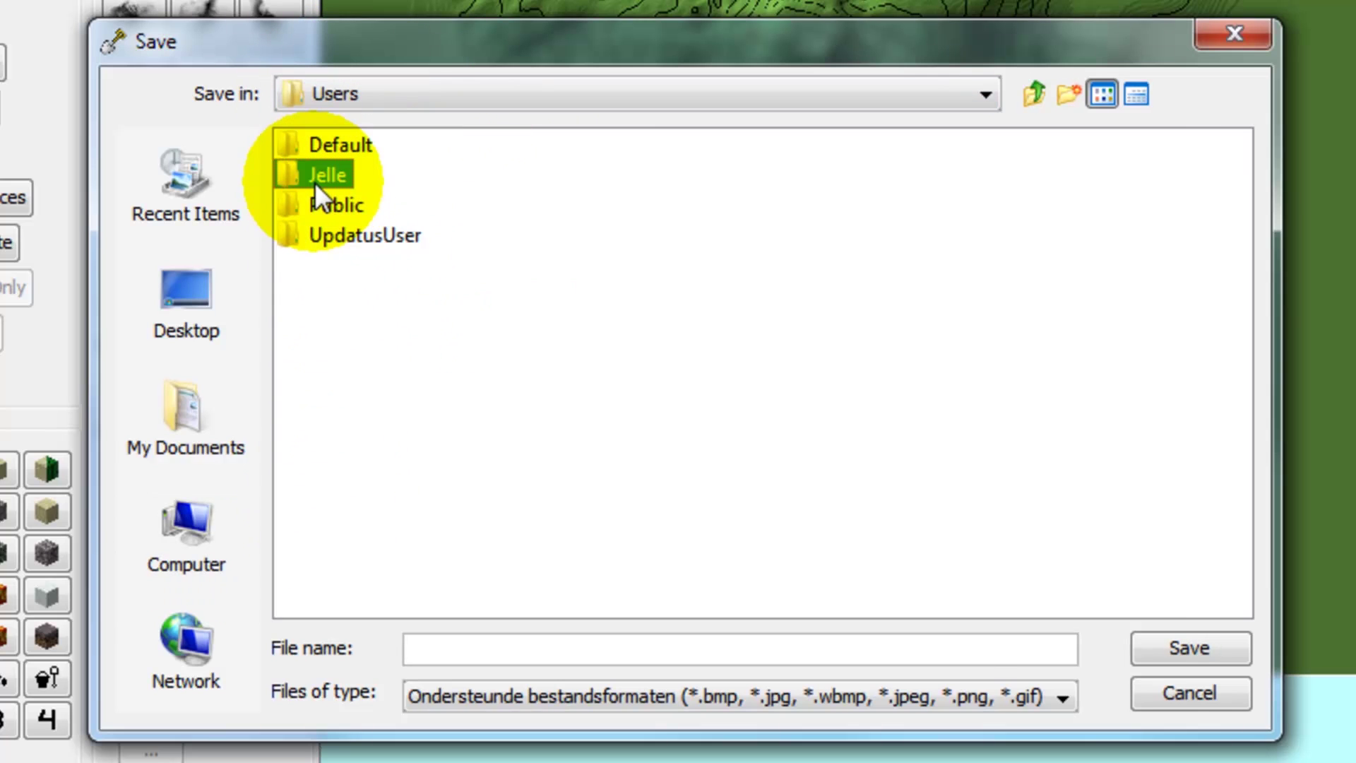
double_click(315, 178)
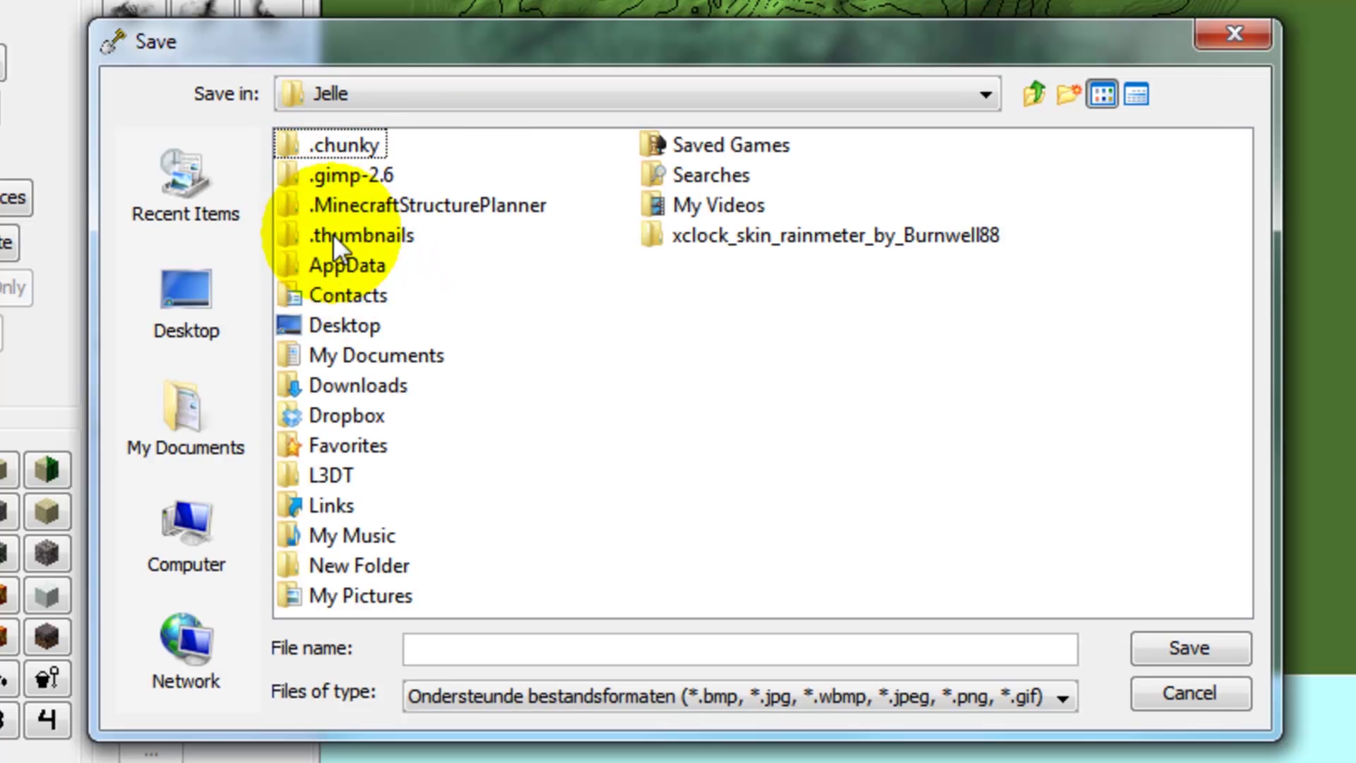
double_click(322, 263)
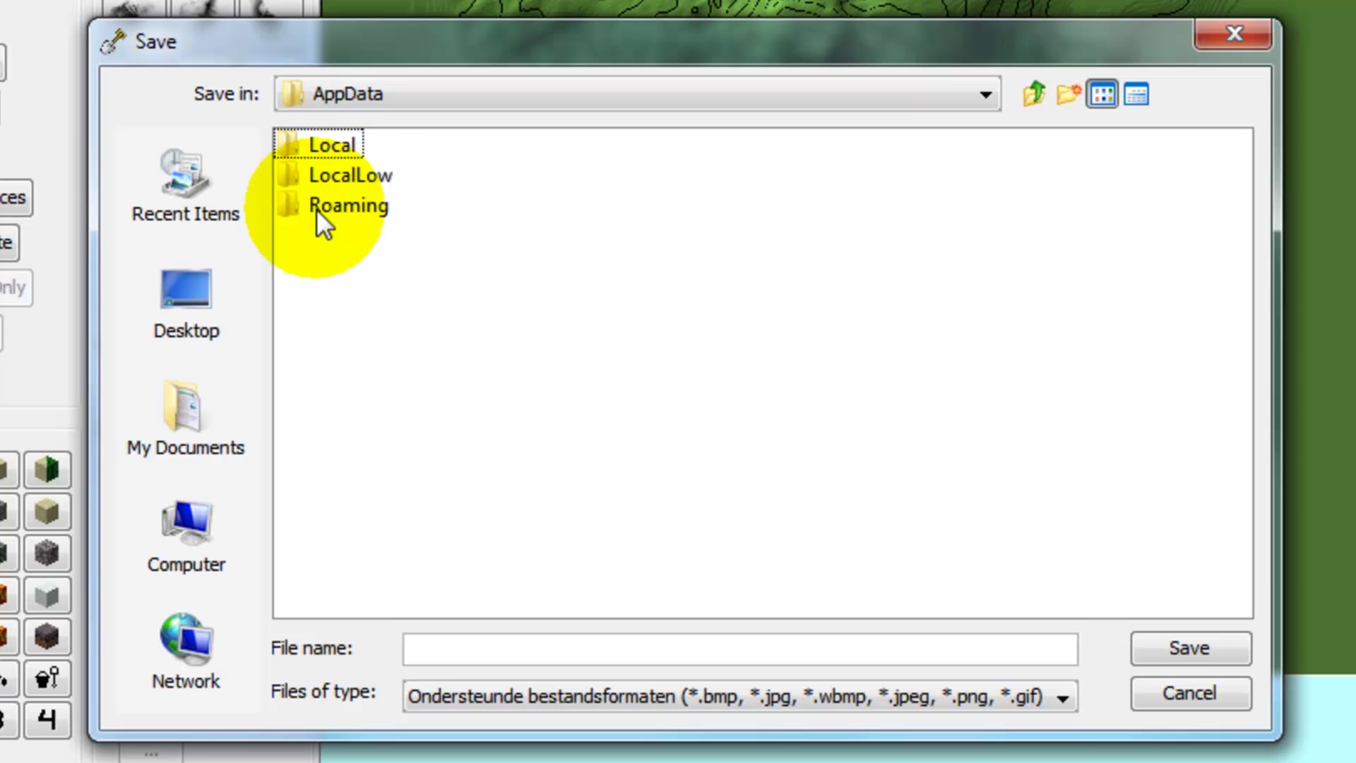
Step: Save the height map as Tutorial_brush_2 in the brushes folder under Roaming\WorldPainter
double_click(316, 209)
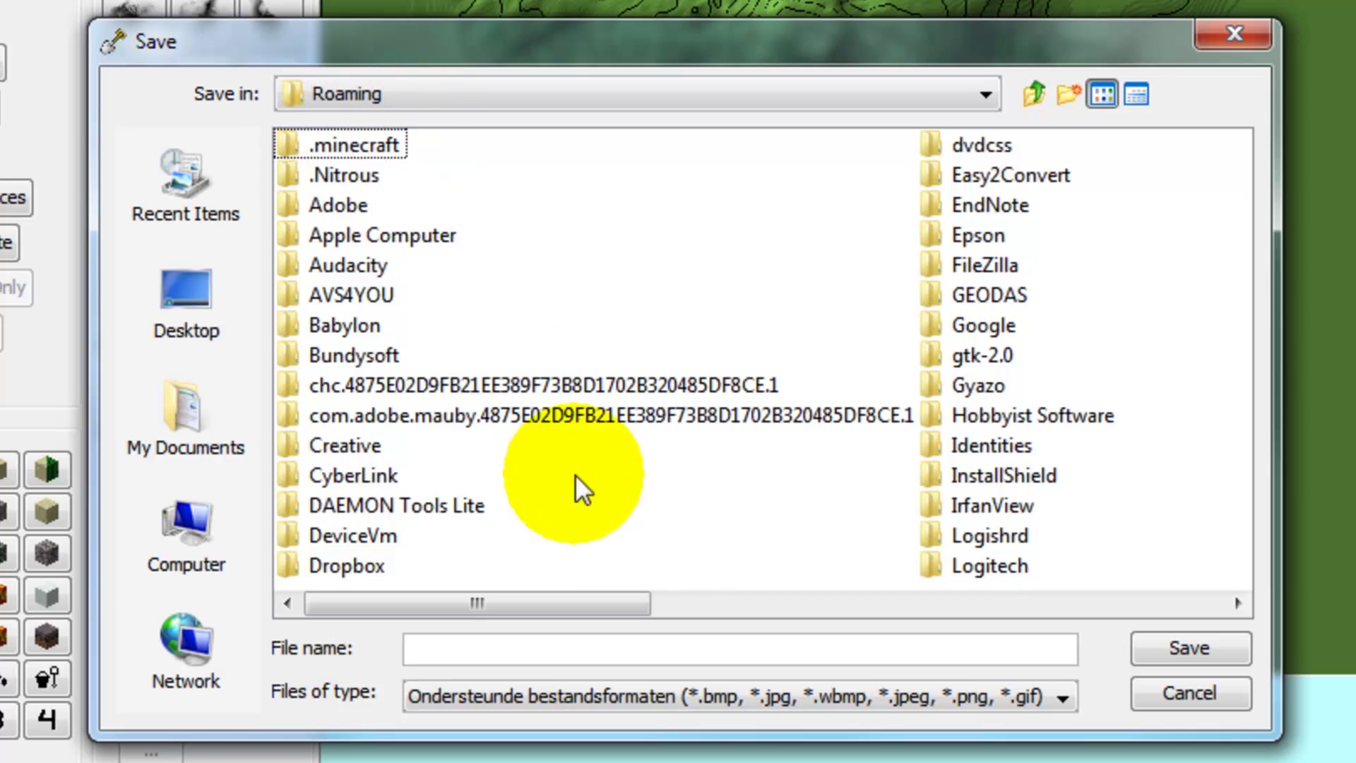
drag(581, 603, 1147, 591)
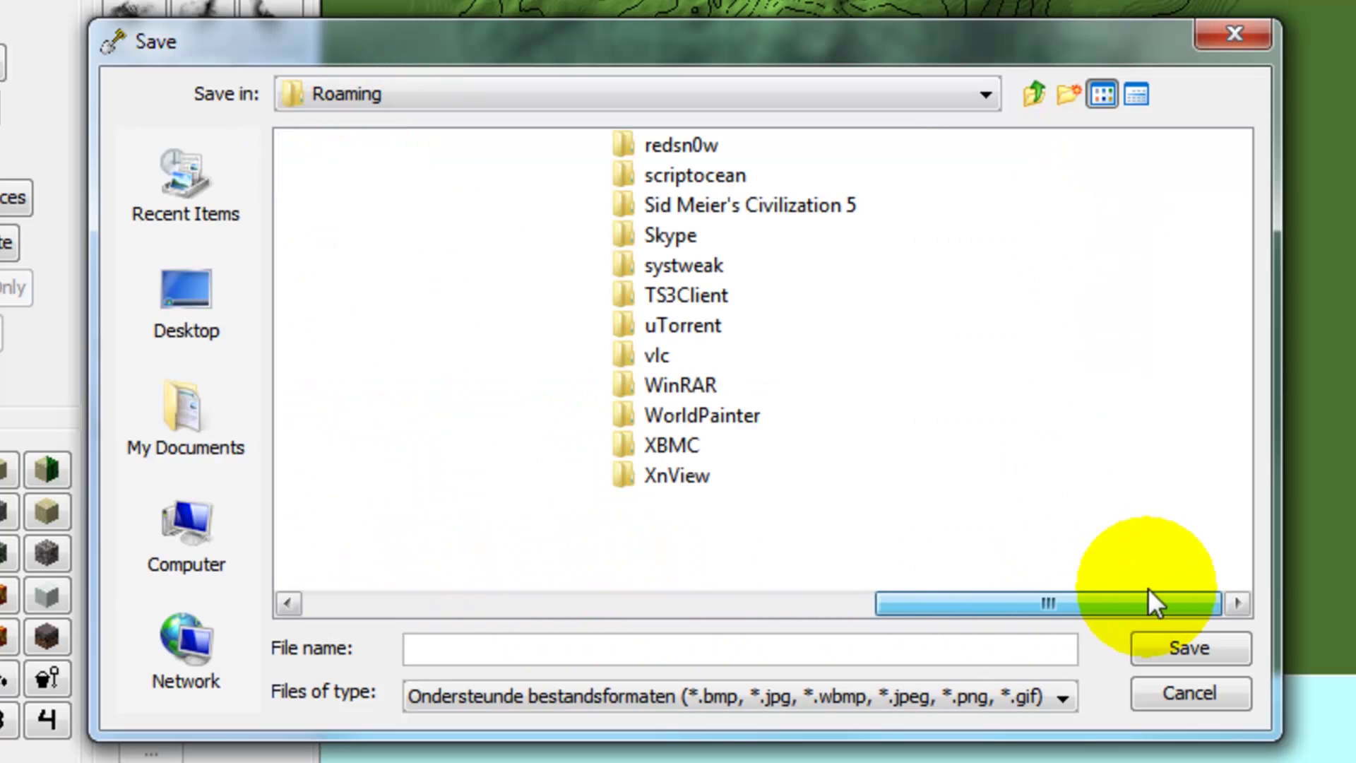
double_click(648, 416)
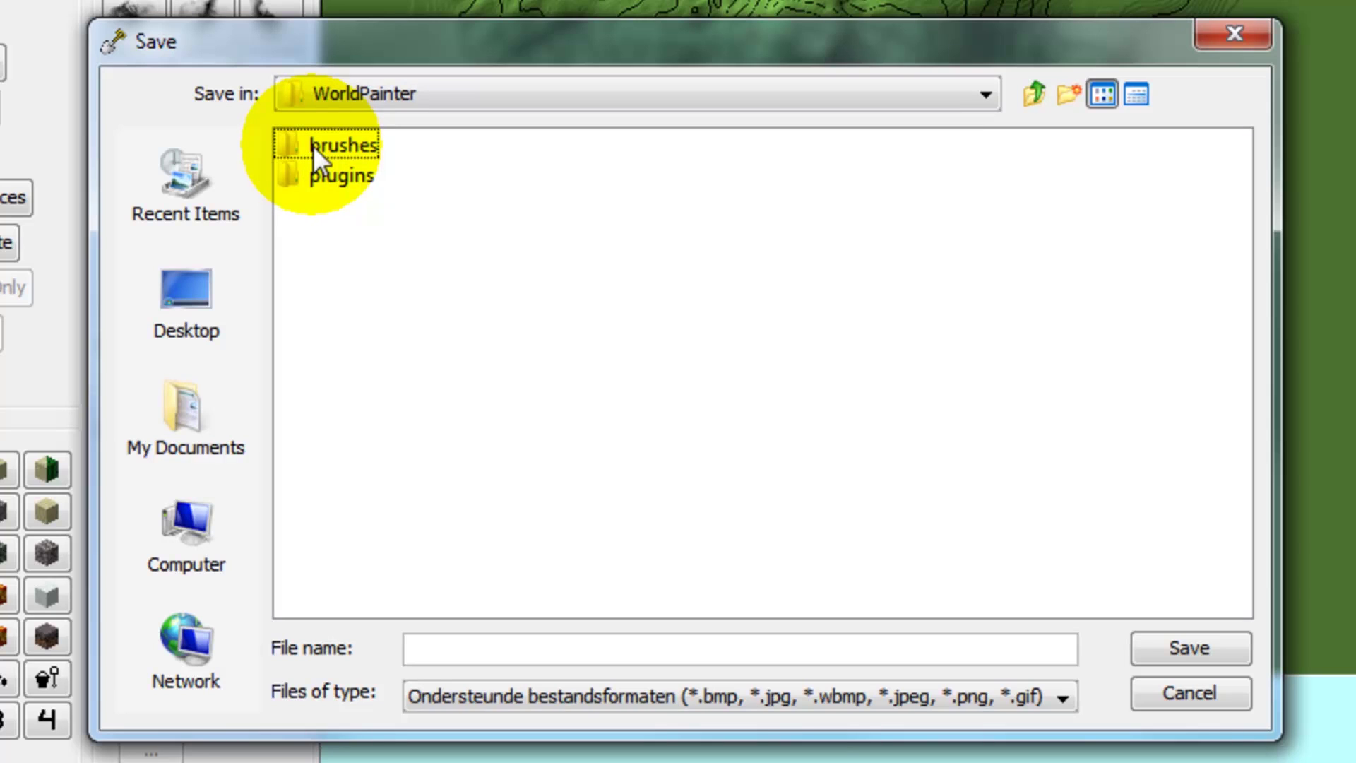
double_click(353, 144)
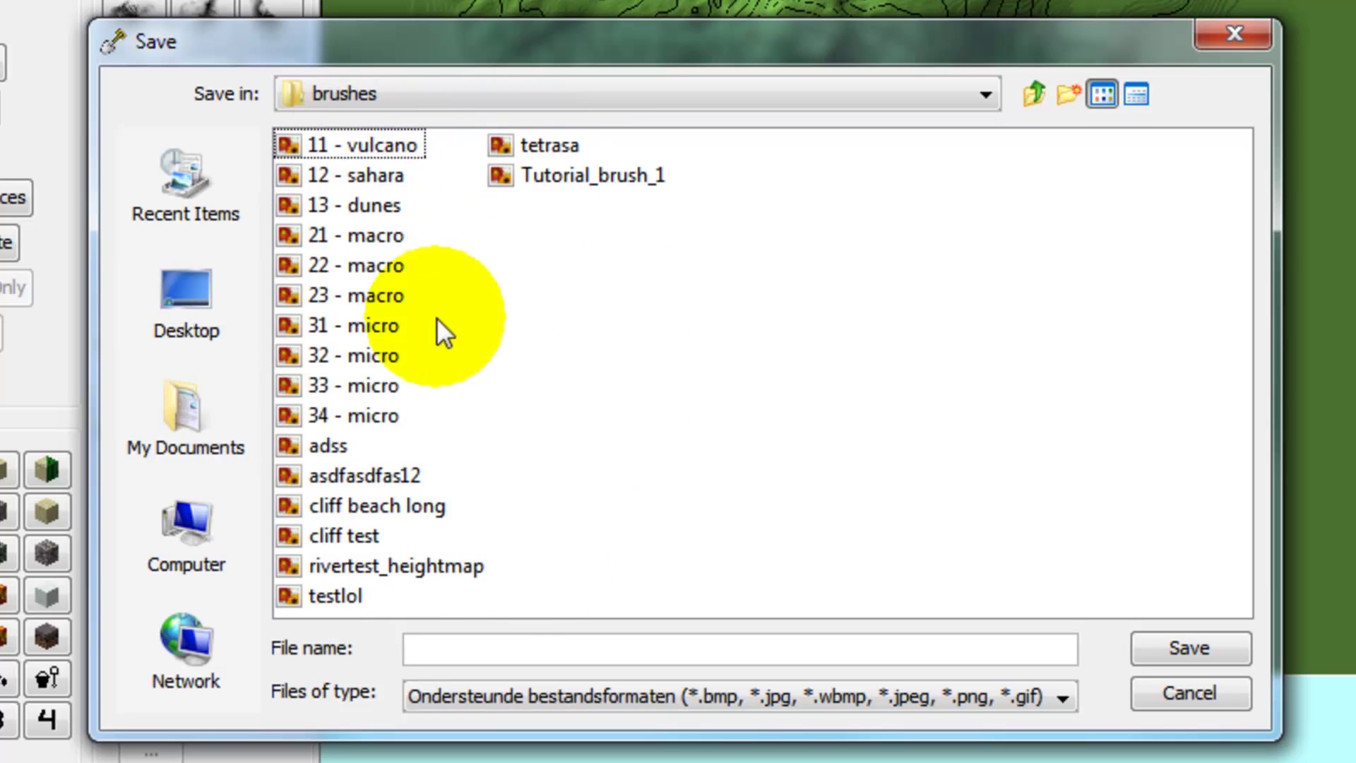
click(481, 659)
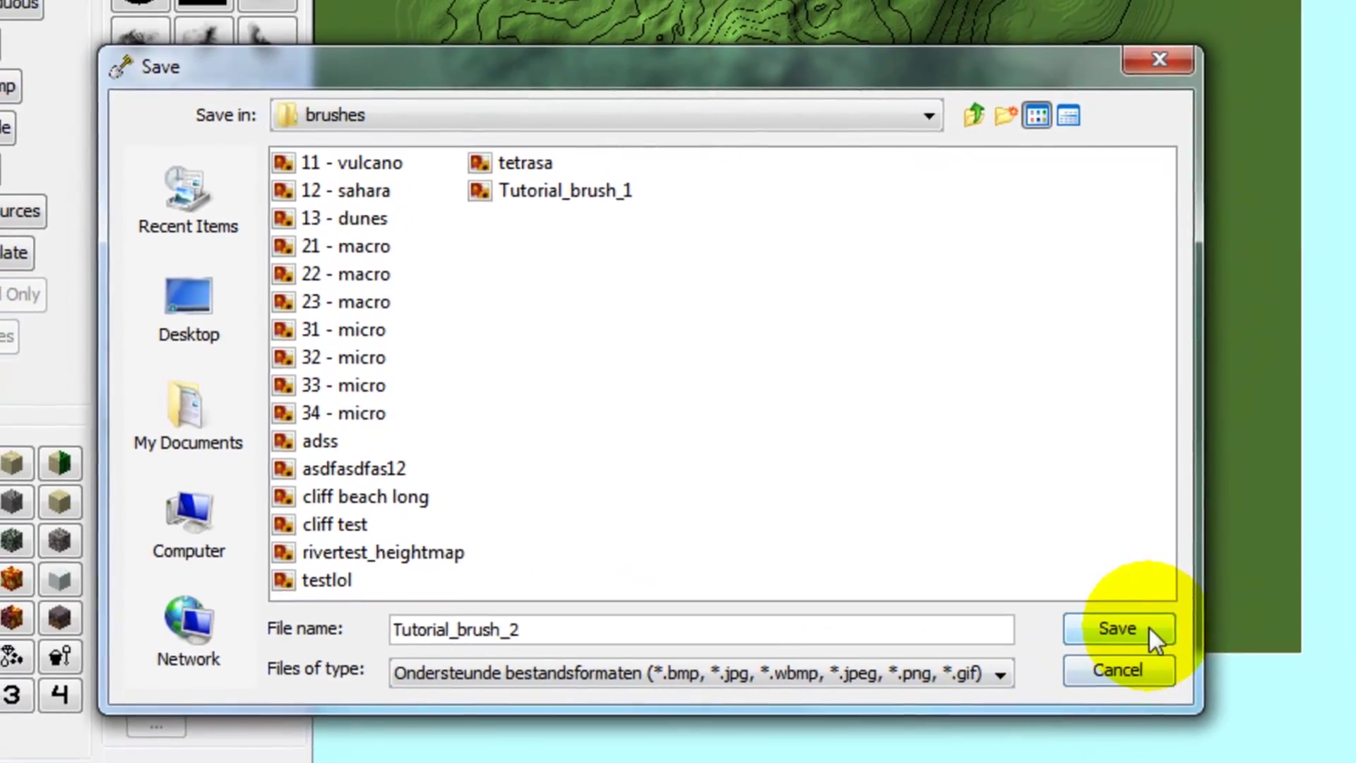
click(1225, 650)
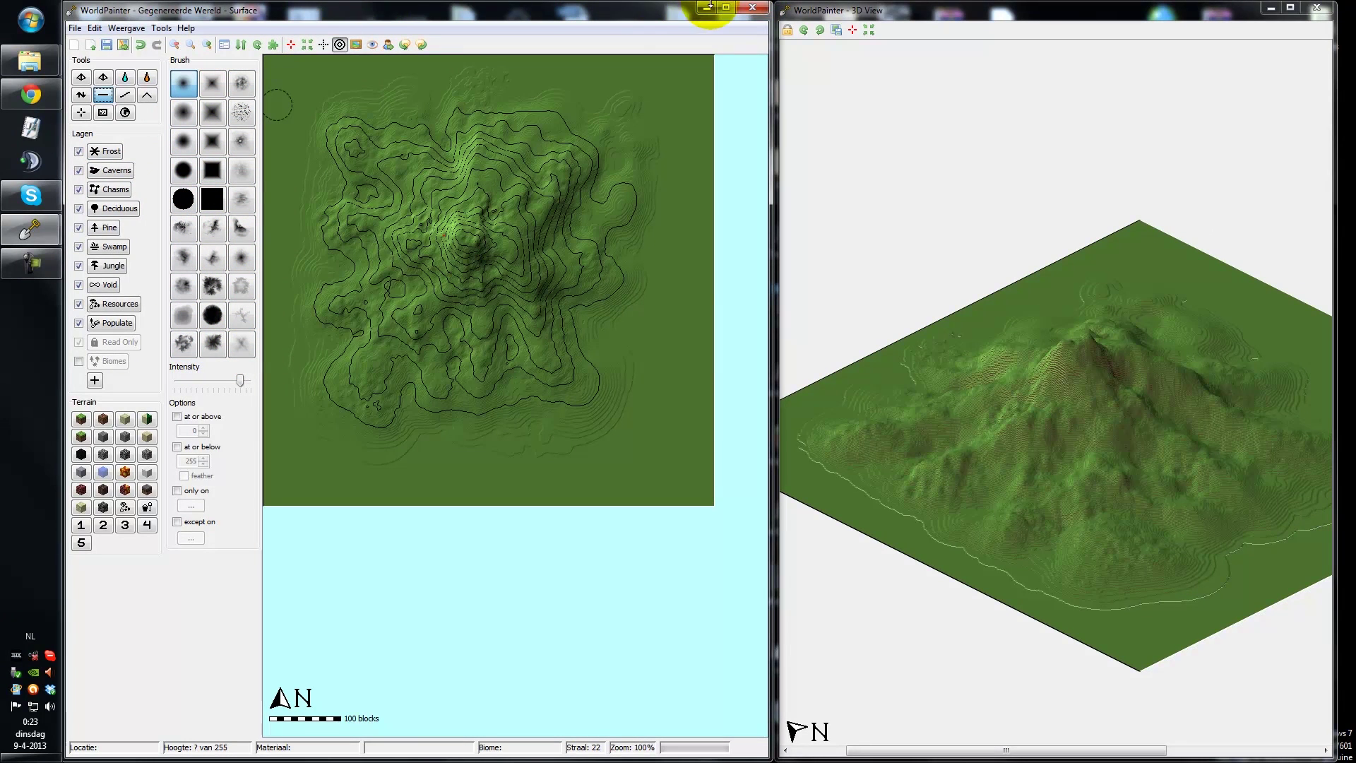
Step: Close WorldPainter without saving the world and restart it so the new brush is loaded
click(754, 8)
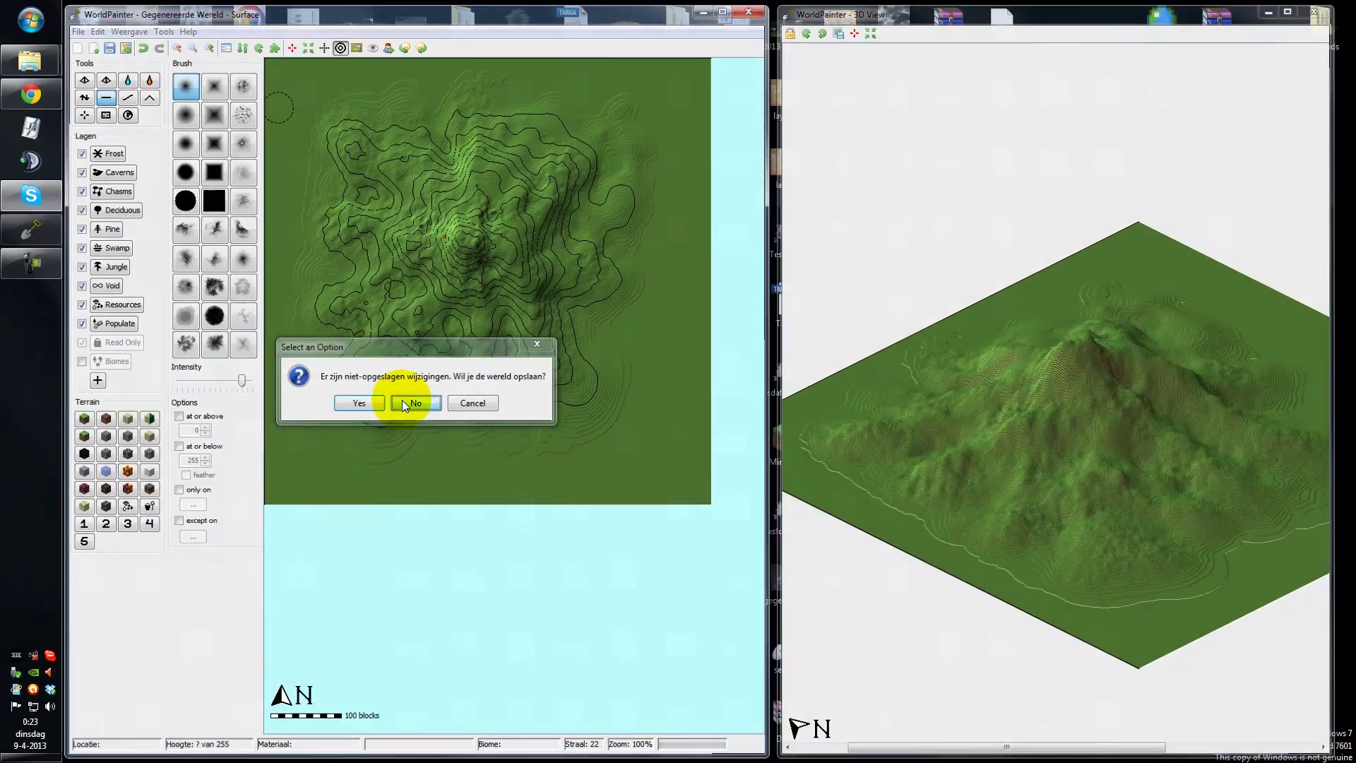
click(416, 402)
click(30, 20)
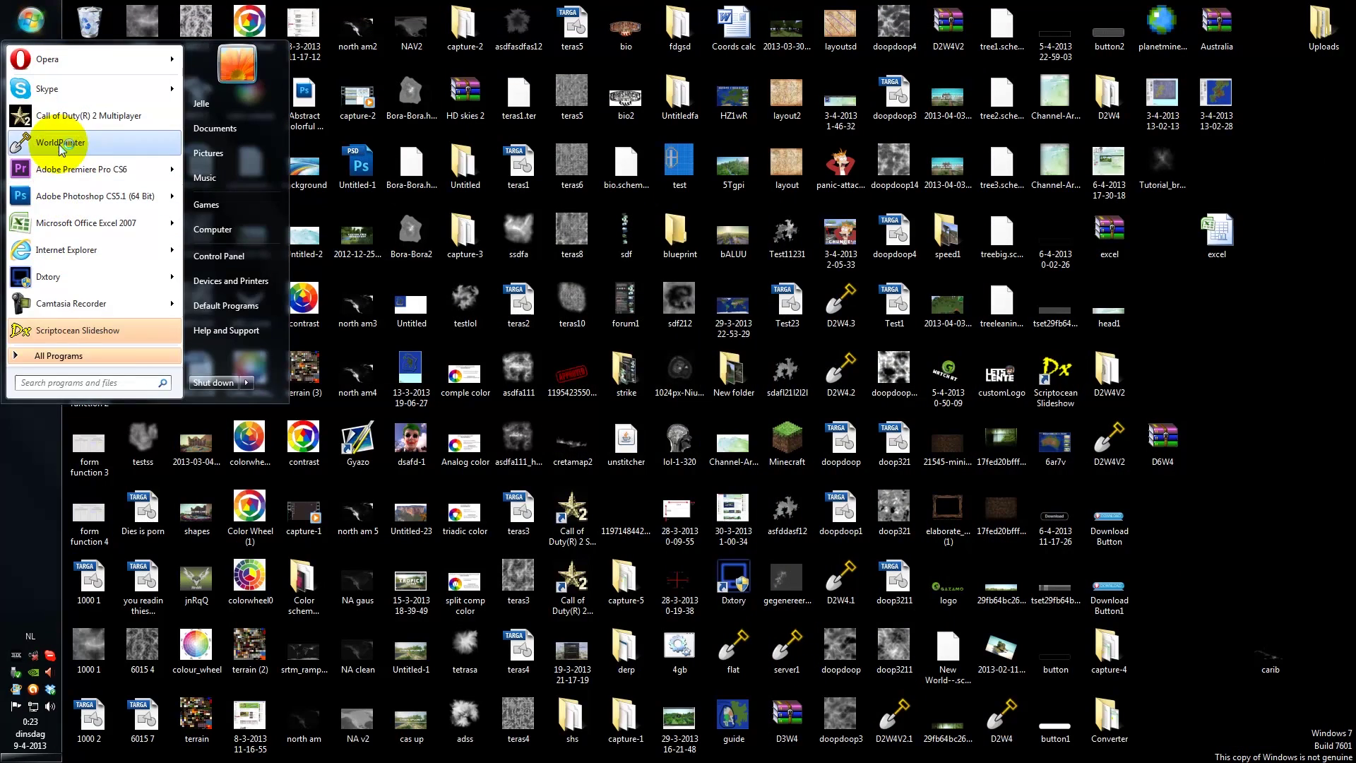
click(61, 142)
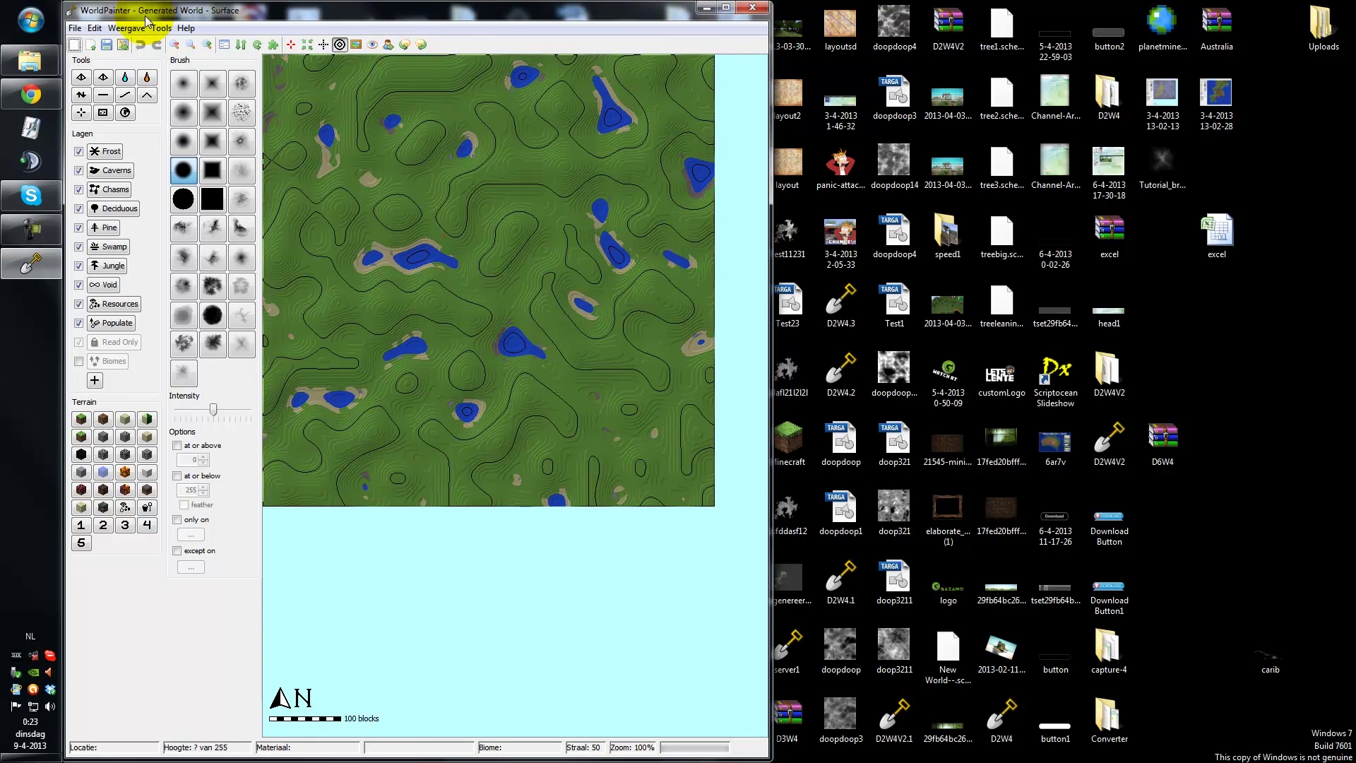
Step: Show the 3D view of the default hilly world and place its window beside the map window
click(126, 28)
click(151, 189)
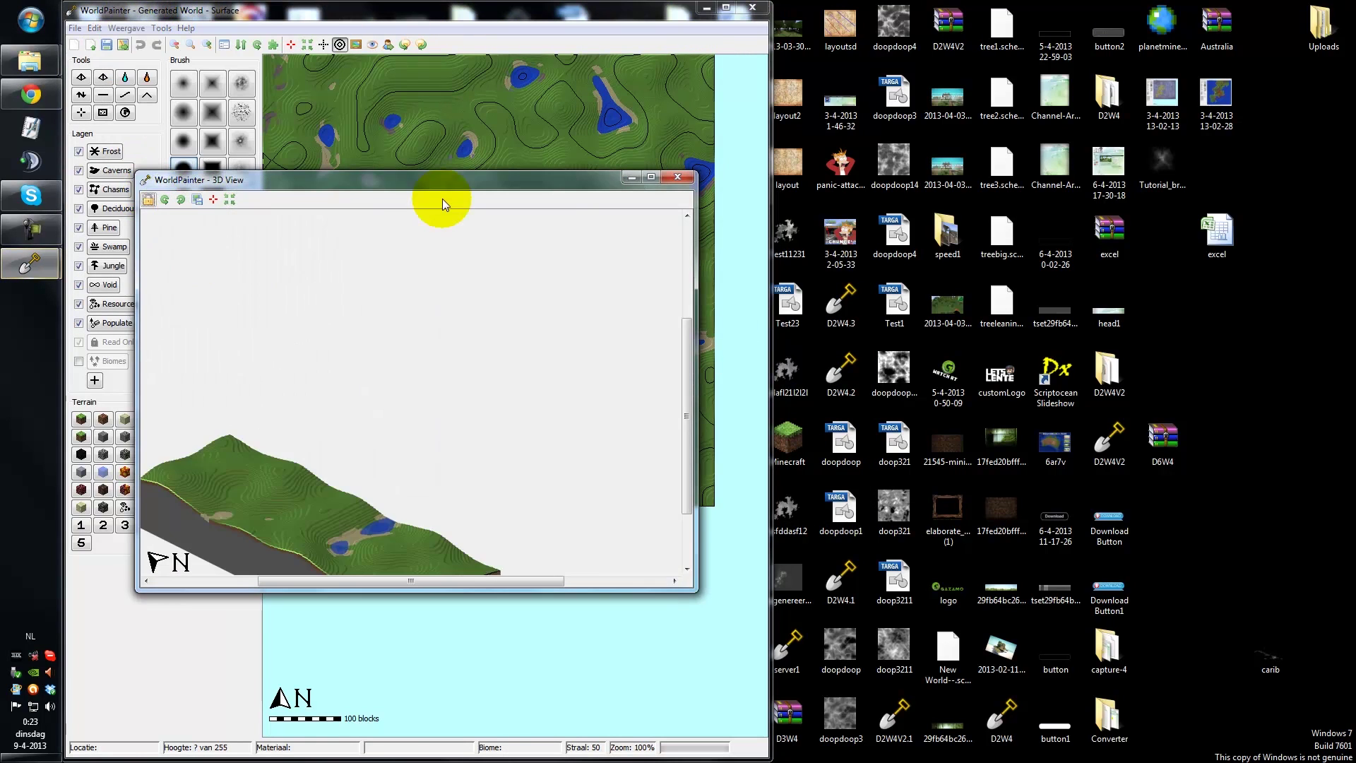
drag(397, 190, 1178, 10)
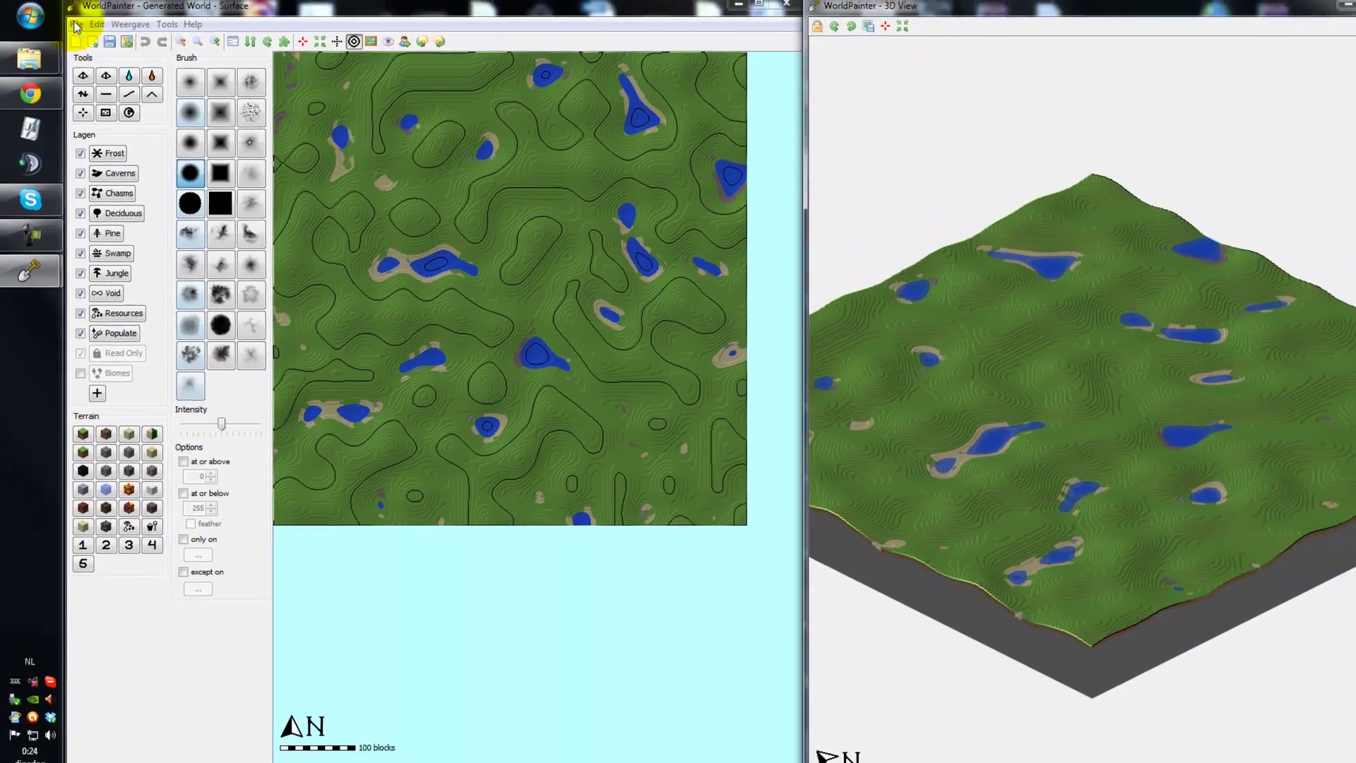
Step: Create a new 640 x 640 block grass world with flat topography
click(85, 5)
click(98, 24)
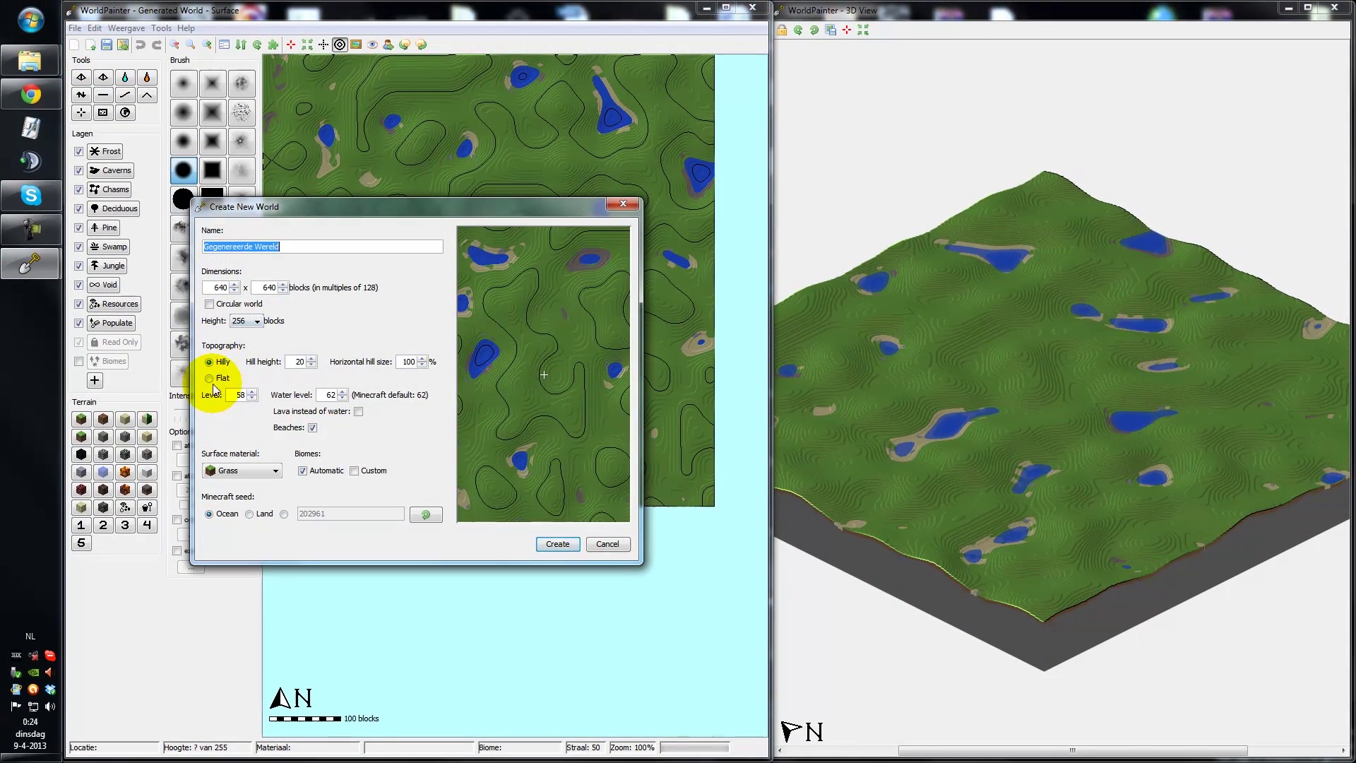
click(209, 378)
click(554, 543)
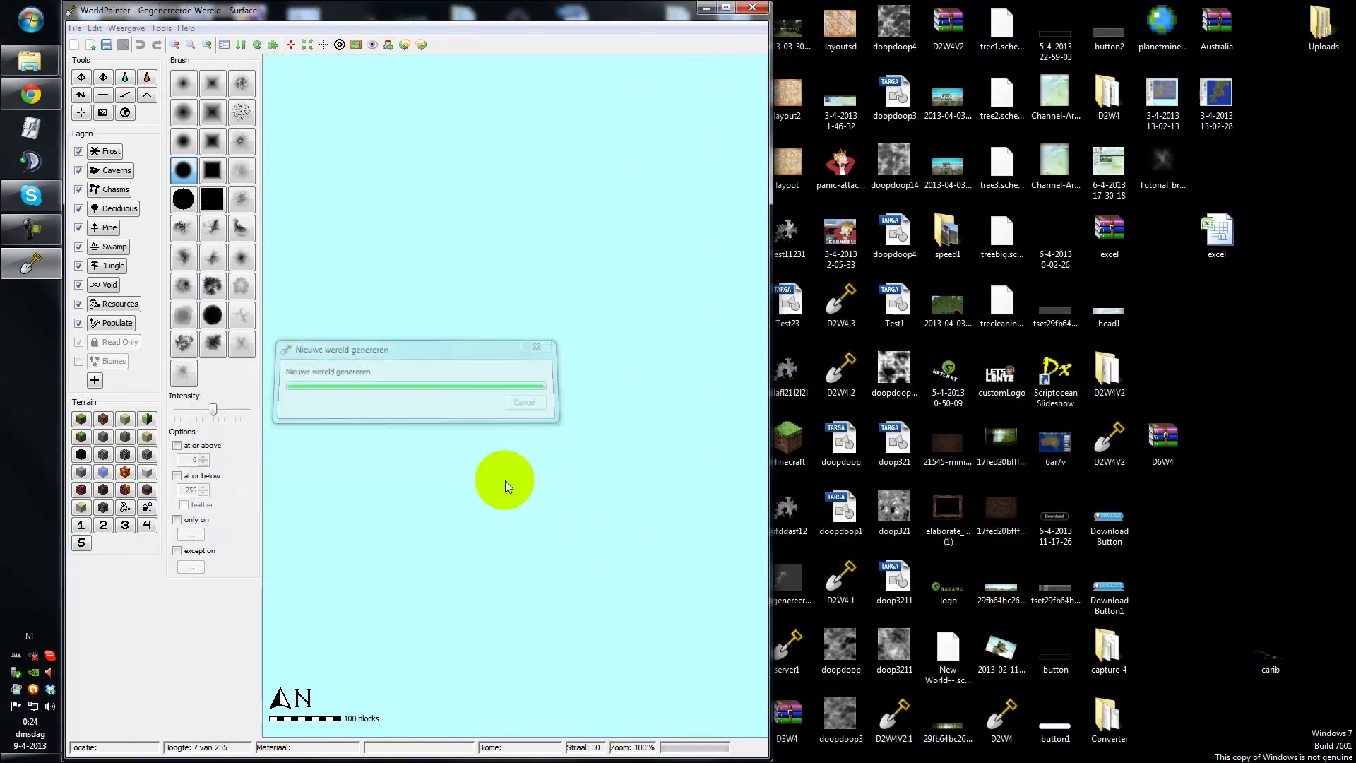
Step: Open the 3D view of the flat world and place its window beside the map
click(127, 29)
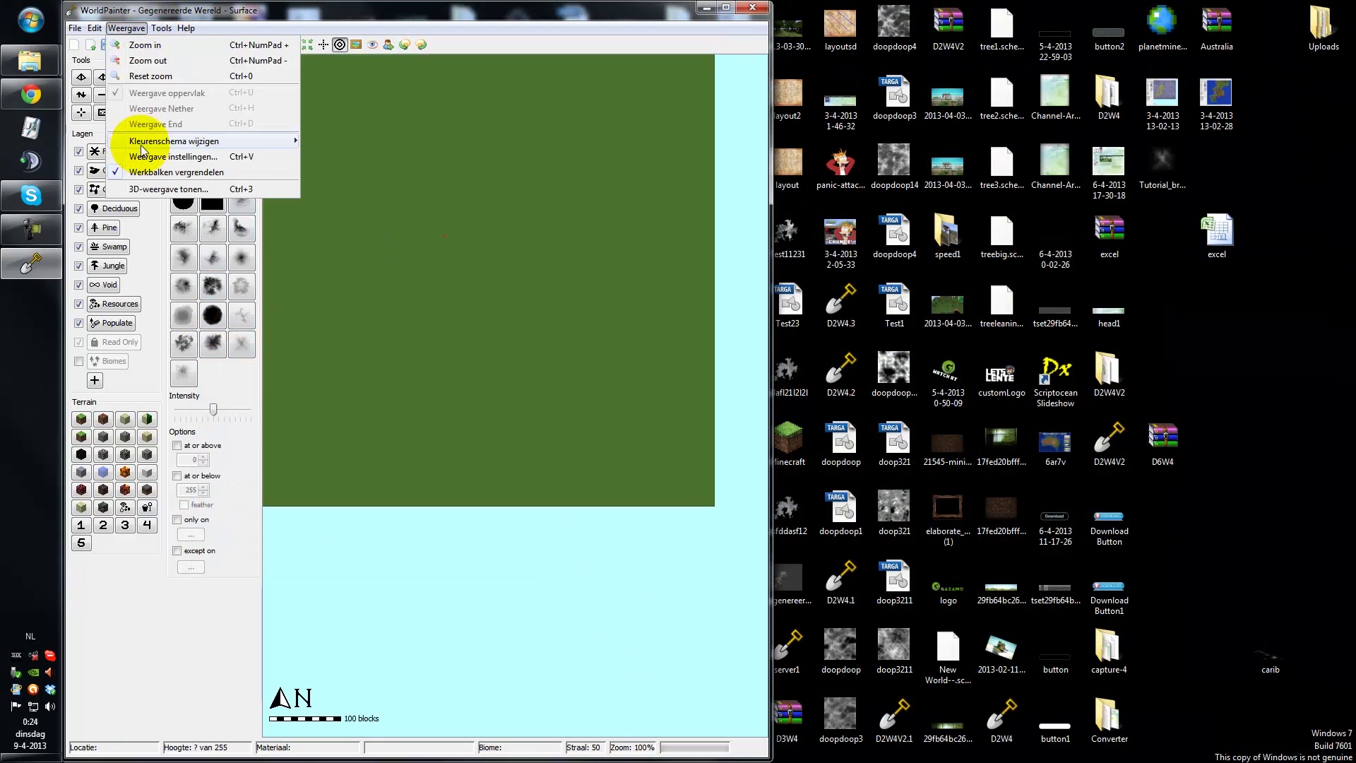
click(135, 175)
mouse_move(438, 184)
mouse_down()
mouse_move(1122, 171)
mouse_move(1091, 155)
mouse_up()
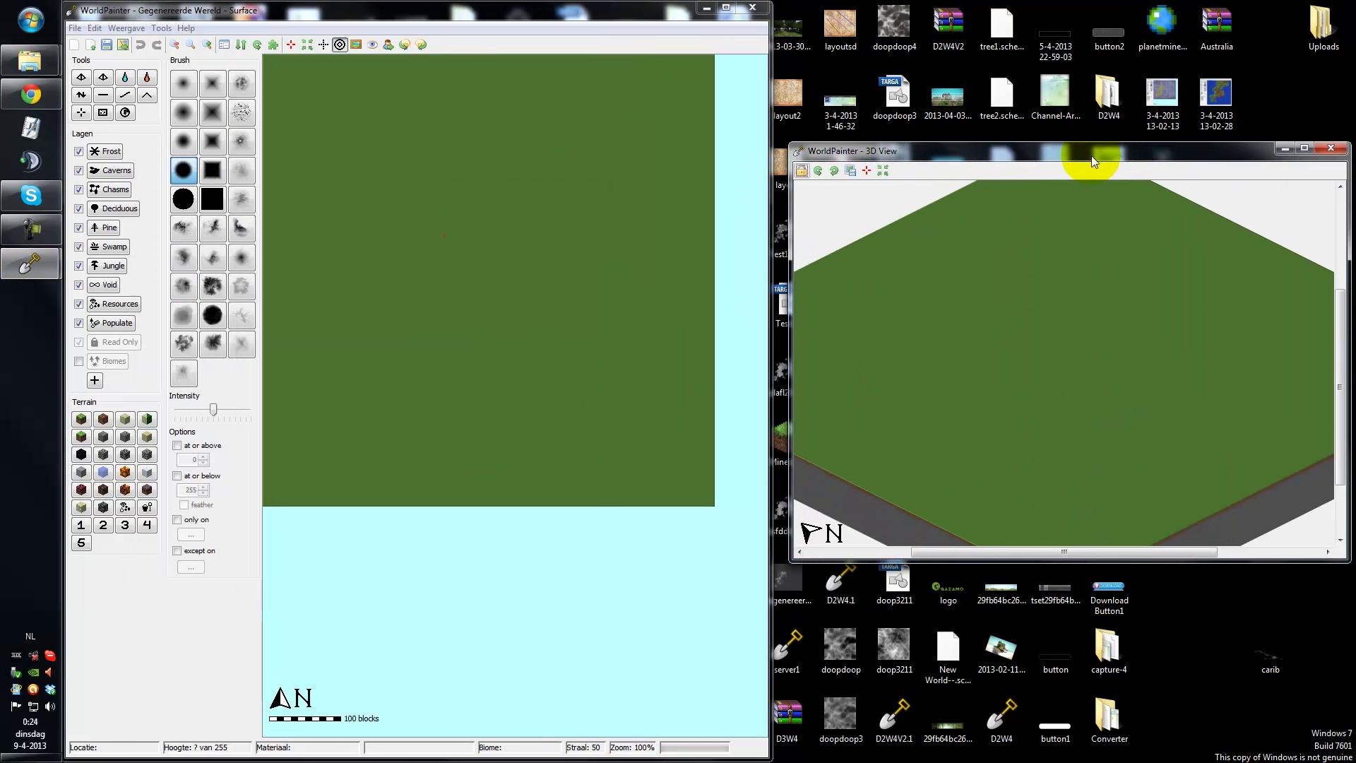
Step: Raise a mountain in the middle of the flat map with the Height tool and the custom mountain brush at radius 300
click(185, 370)
click(81, 95)
scroll(408, 240, up, 15)
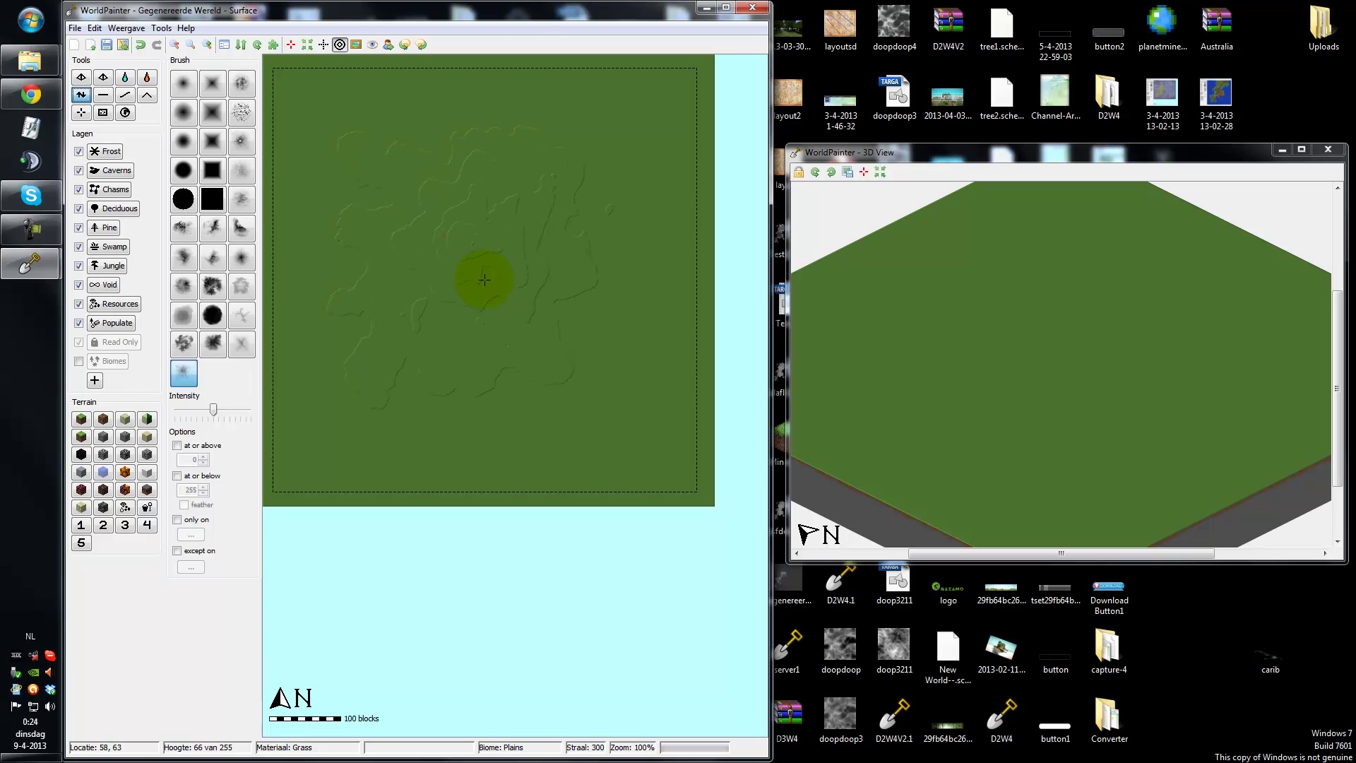
drag(485, 281, 484, 280)
drag(485, 281, 484, 280)
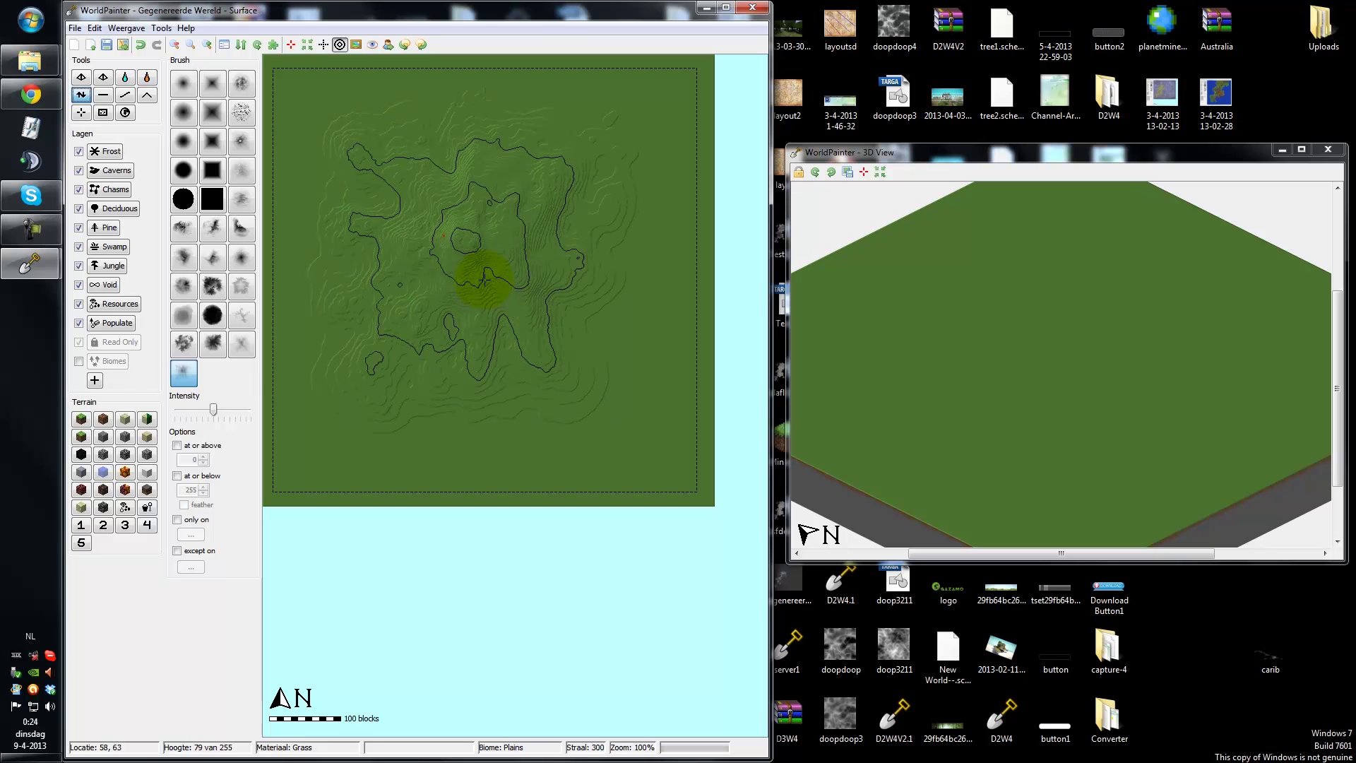
Step: Undo the mountain raised at medium intensity and raise it again in the middle of the flat map at maximum brush intensity
drag(484, 280, 484, 280)
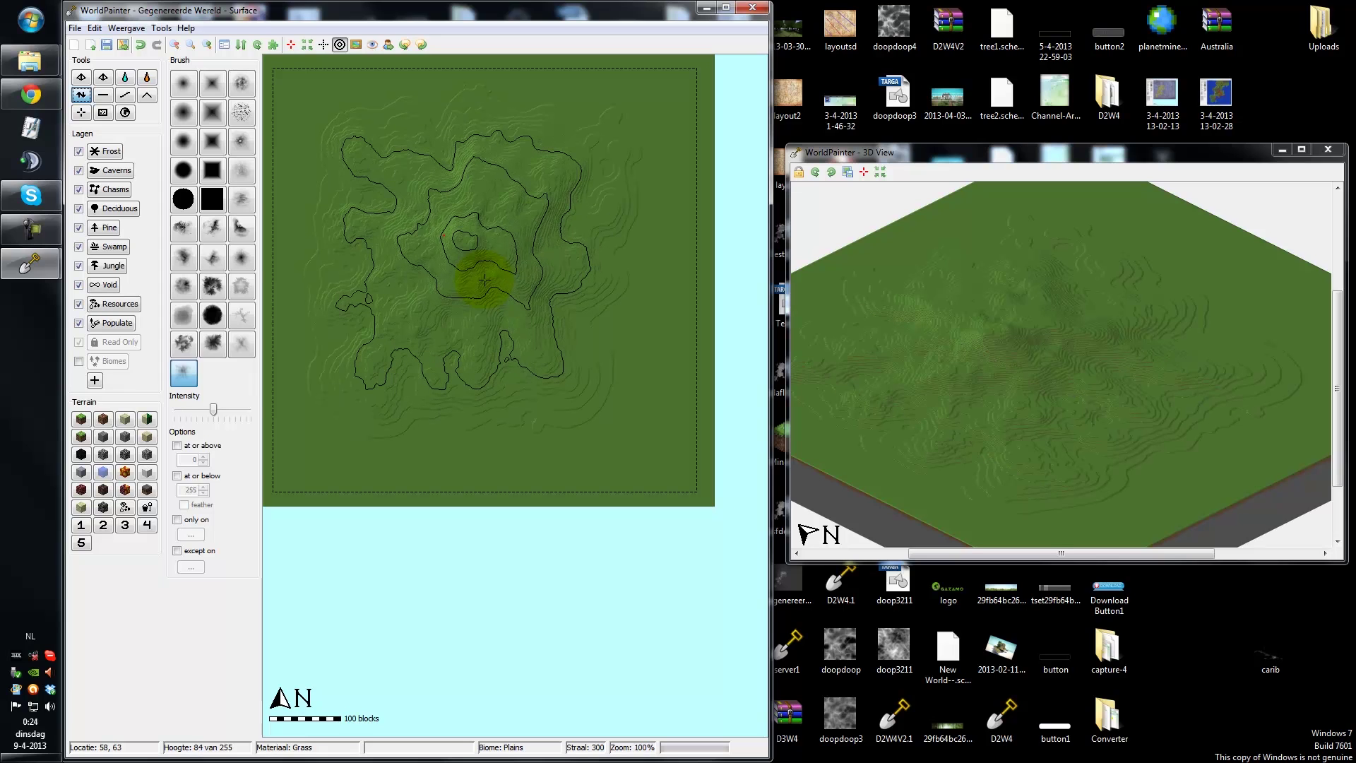
click(141, 46)
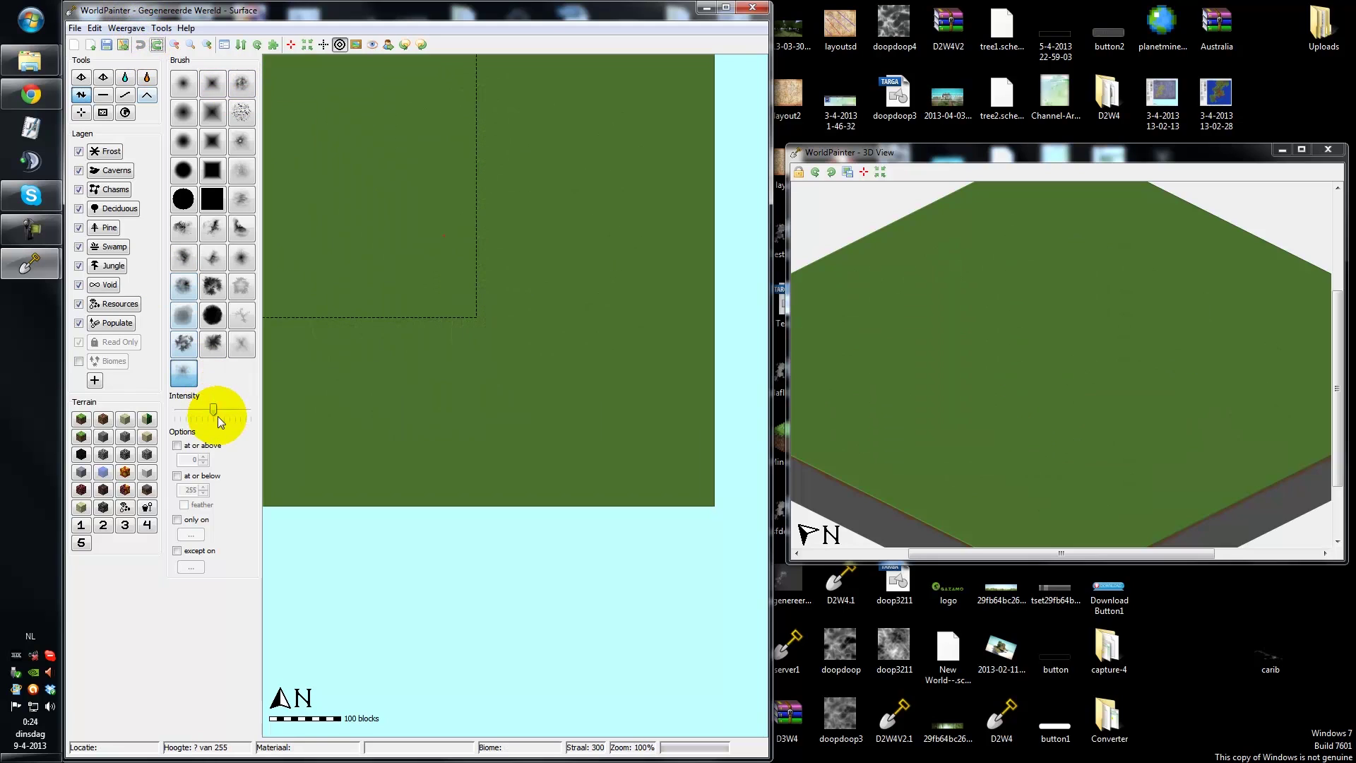
drag(214, 410, 287, 410)
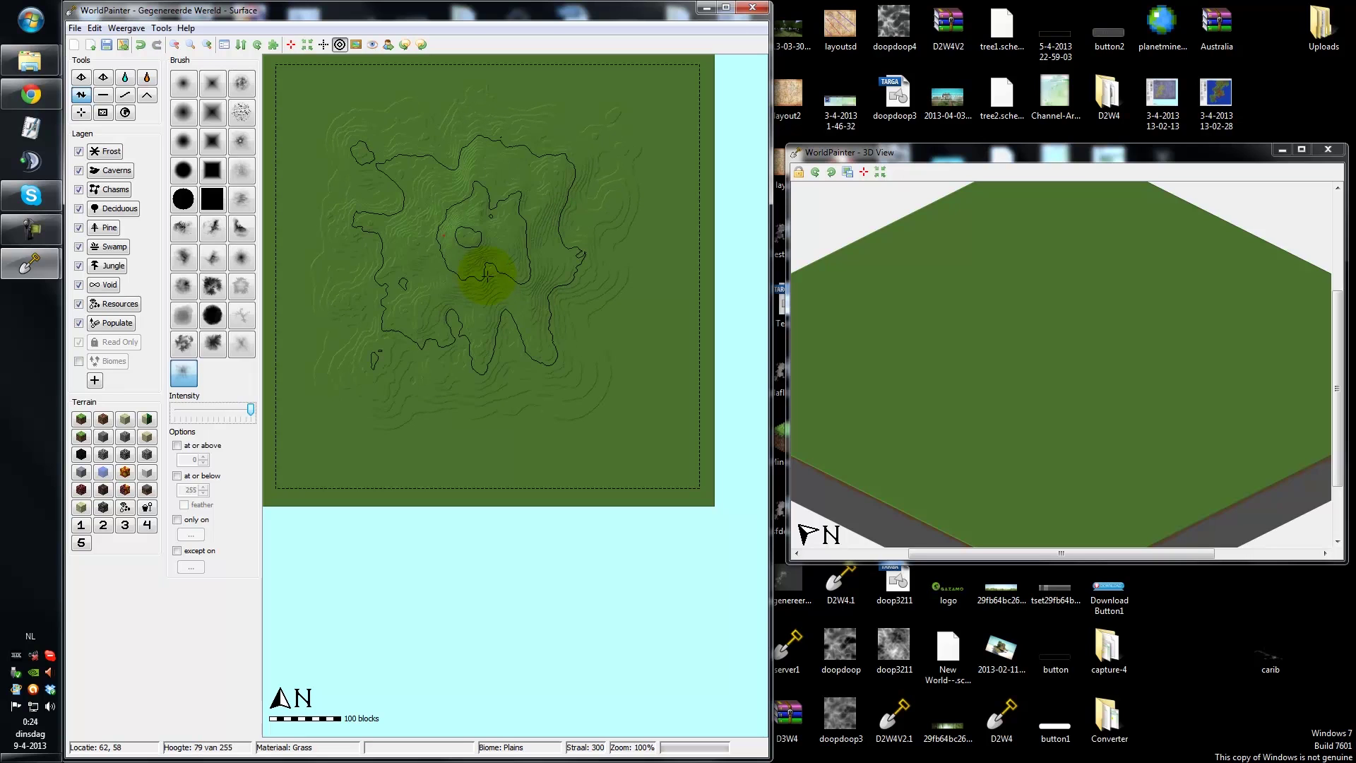
drag(487, 276, 487, 275)
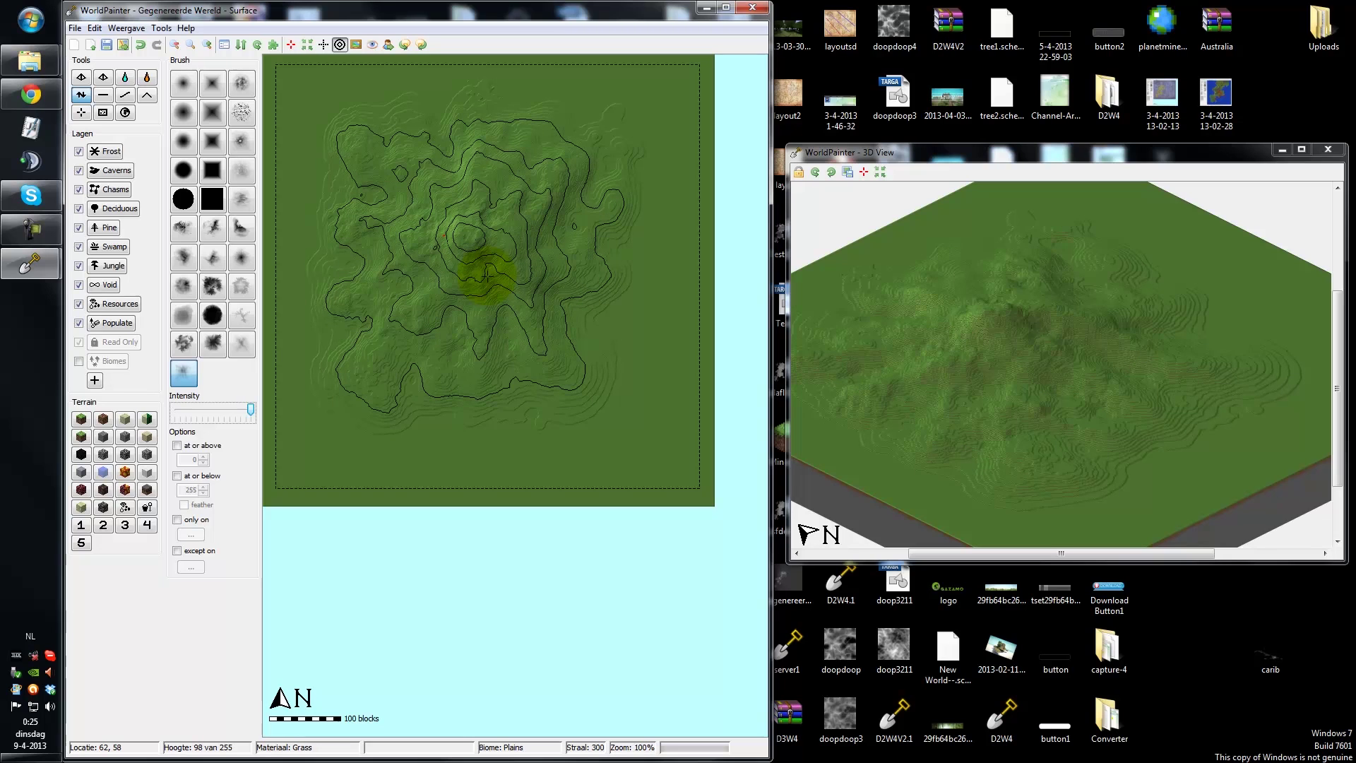
drag(488, 274, 486, 274)
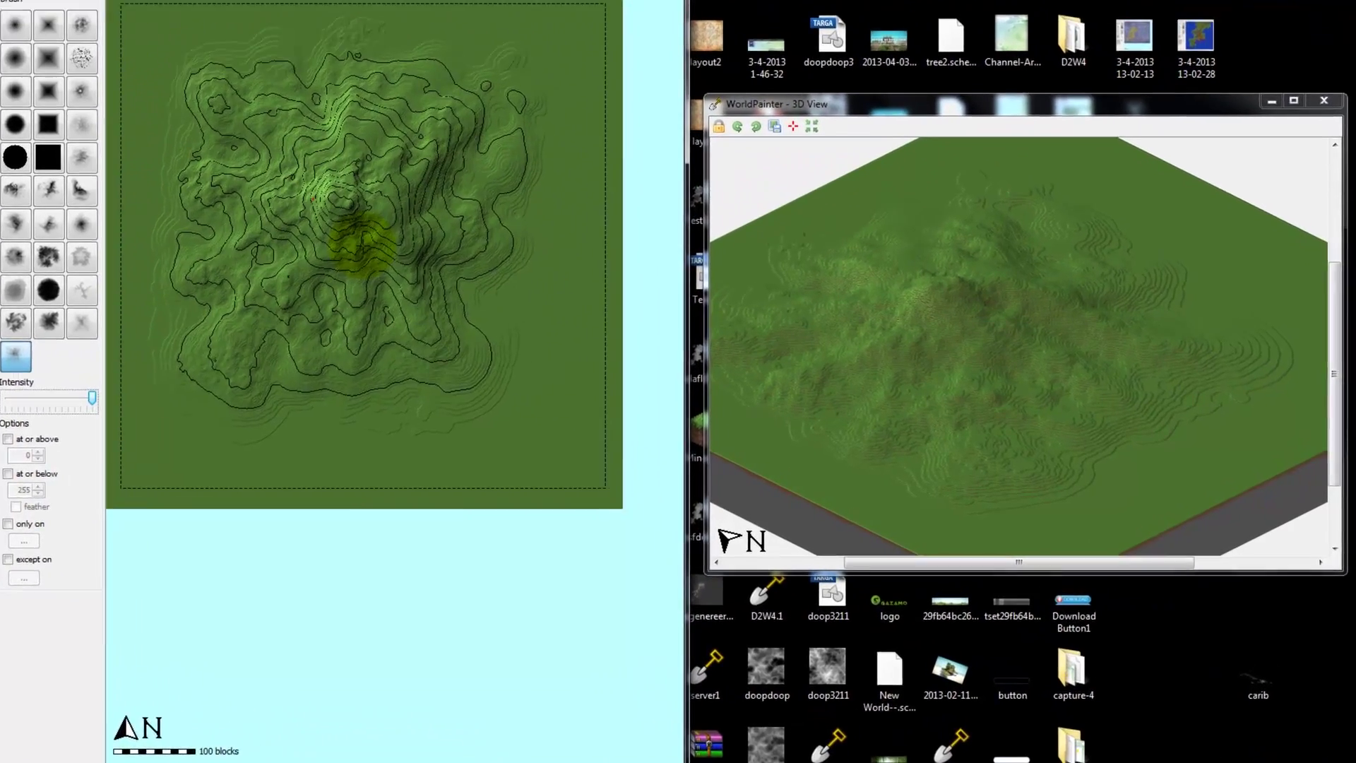
drag(360, 243, 360, 243)
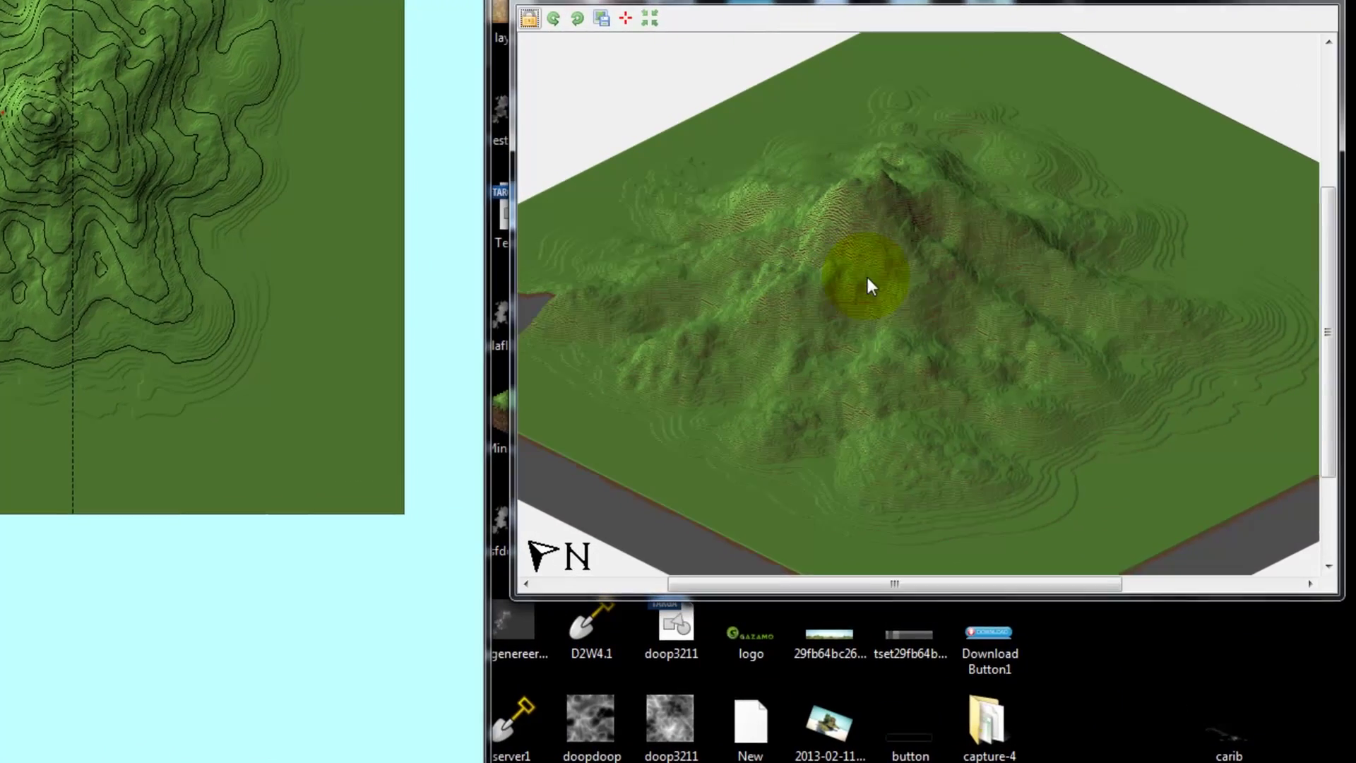
mouse_move(884, 281)
mouse_down()
mouse_move(1016, 305)
mouse_move(989, 312)
mouse_move(876, 249)
mouse_move(882, 298)
mouse_up()
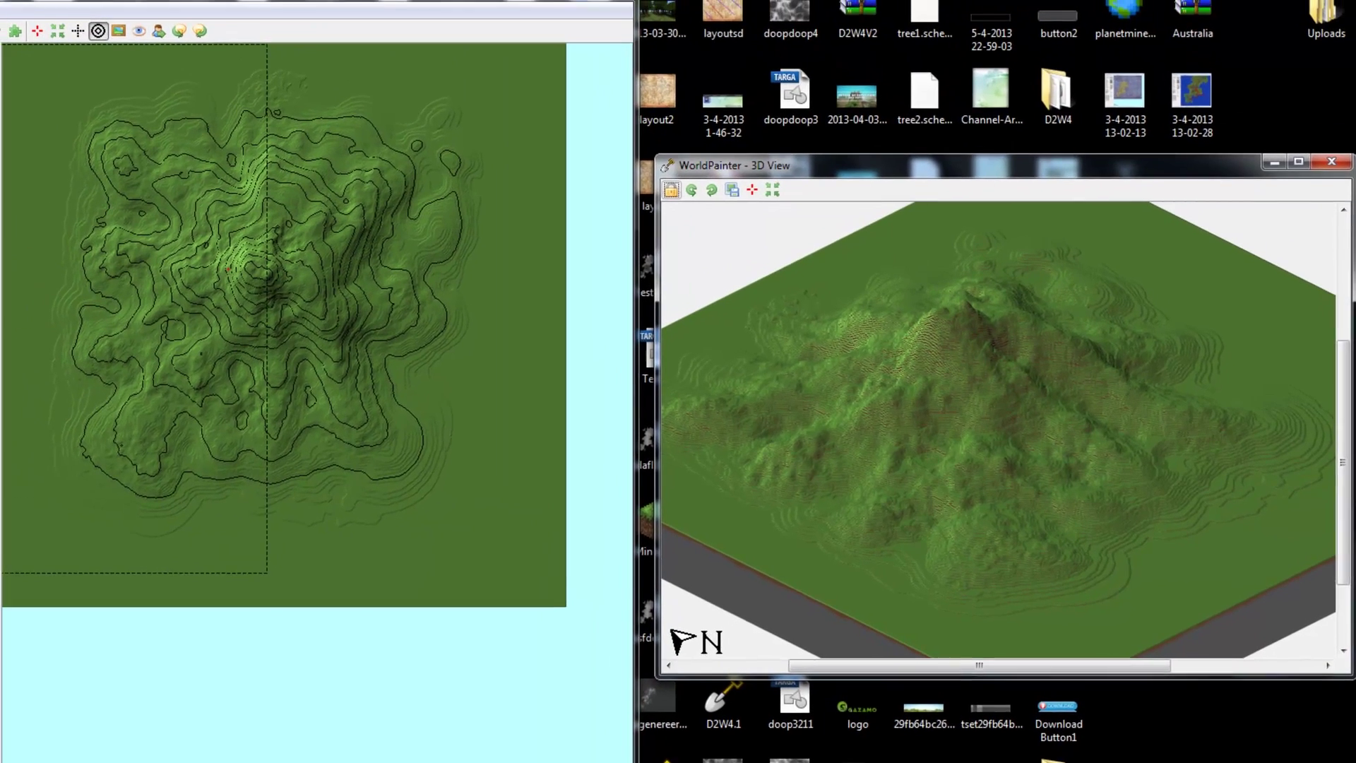
Step: Raise additional peaks southeast, south and northeast of the main summit with the branching custom brush beside the mountain brush
click(5, 415)
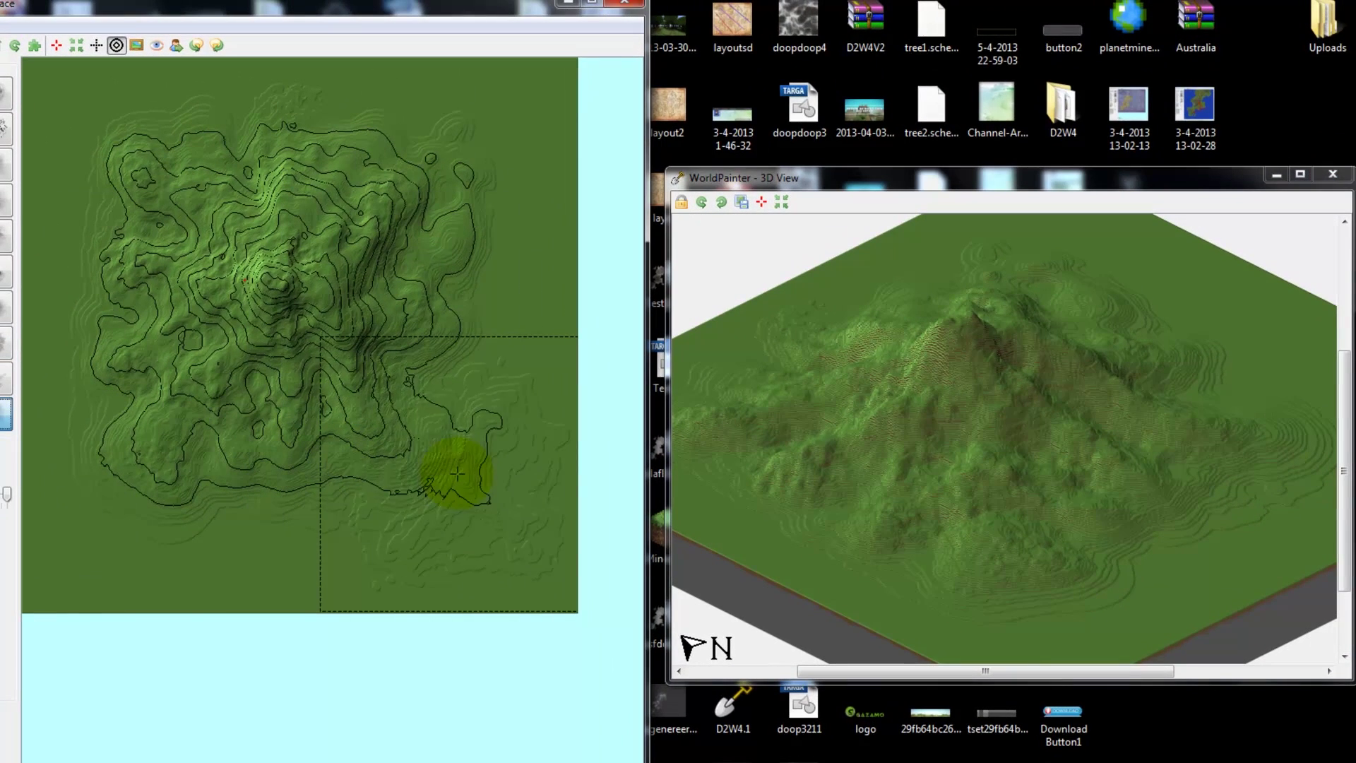
mouse_move(456, 472)
mouse_down()
mouse_move(399, 443)
mouse_move(302, 442)
mouse_move(315, 446)
mouse_move(320, 419)
mouse_up()
mouse_move(837, 438)
mouse_down()
mouse_move(727, 445)
mouse_move(825, 446)
mouse_move(832, 430)
mouse_move(865, 440)
mouse_move(824, 418)
mouse_up()
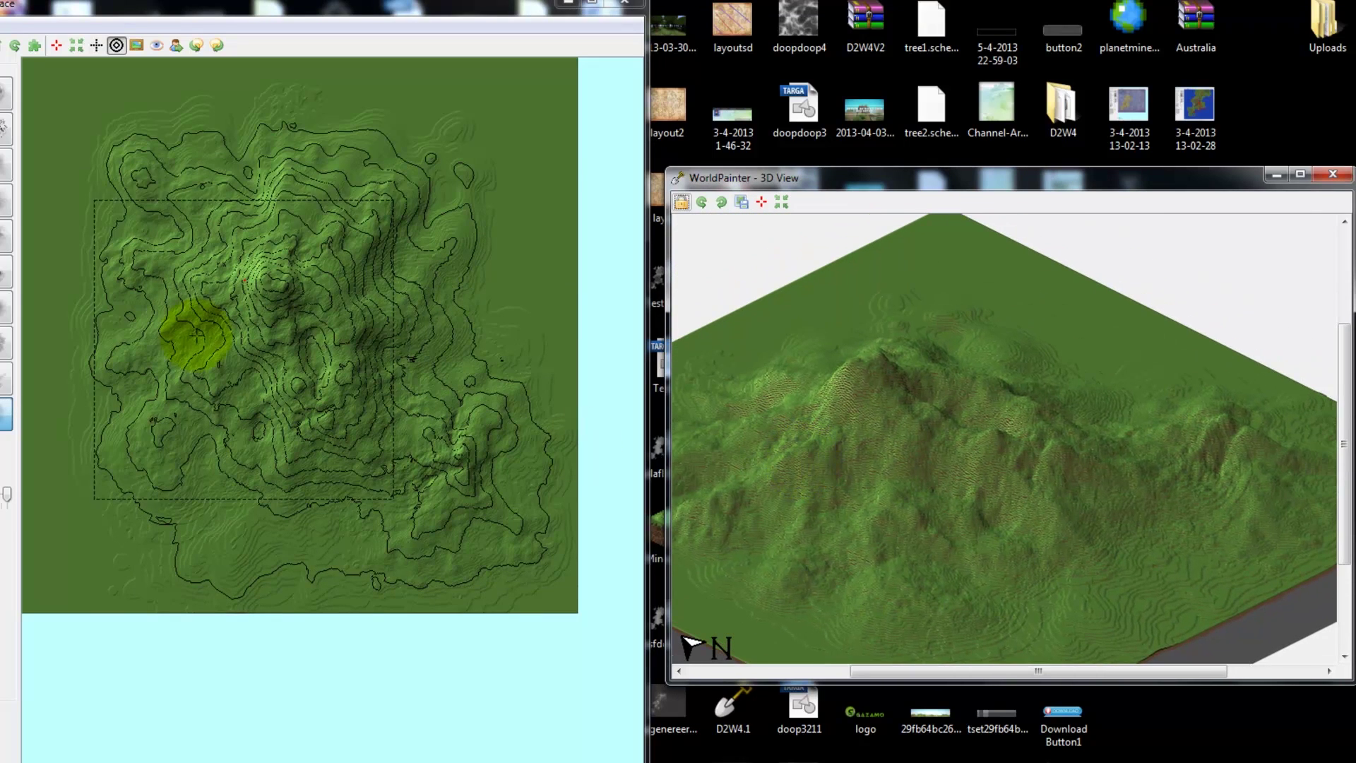
drag(283, 426, 312, 311)
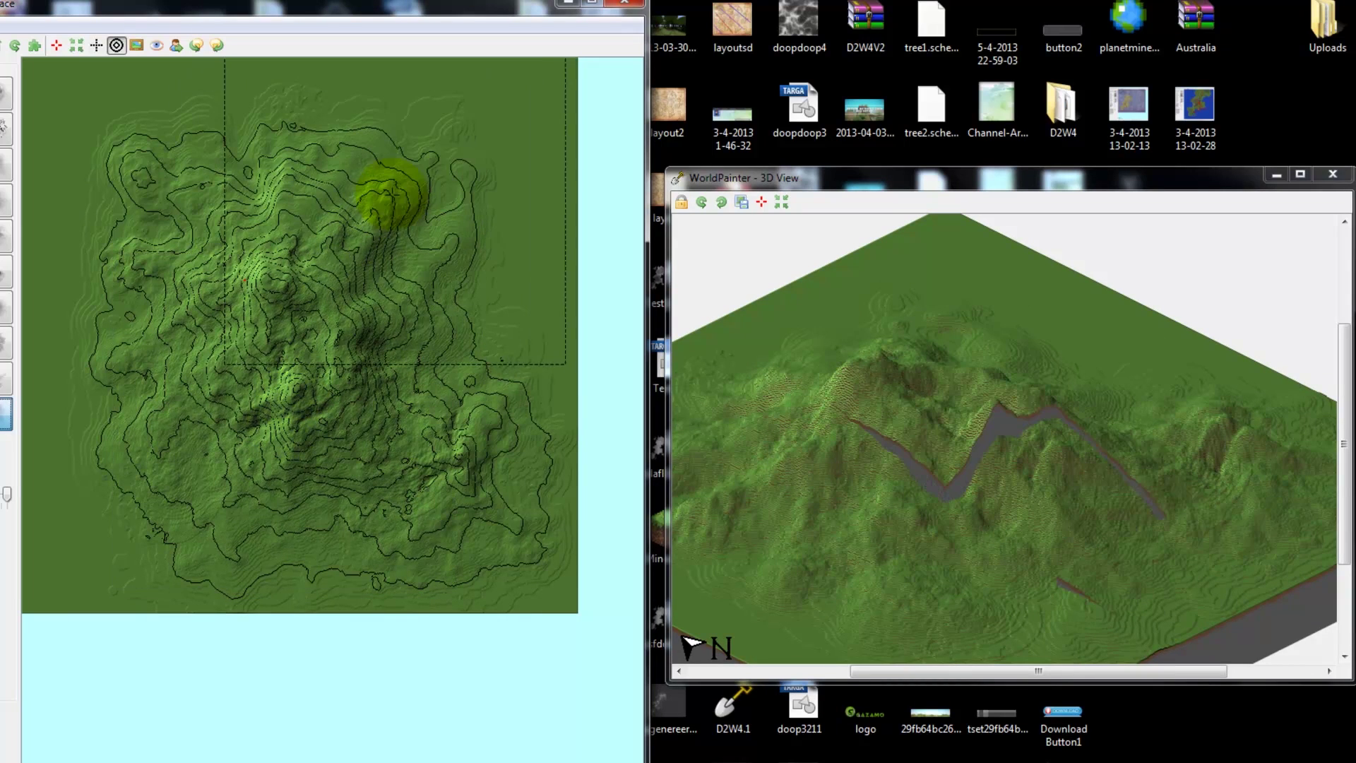
drag(392, 189, 389, 191)
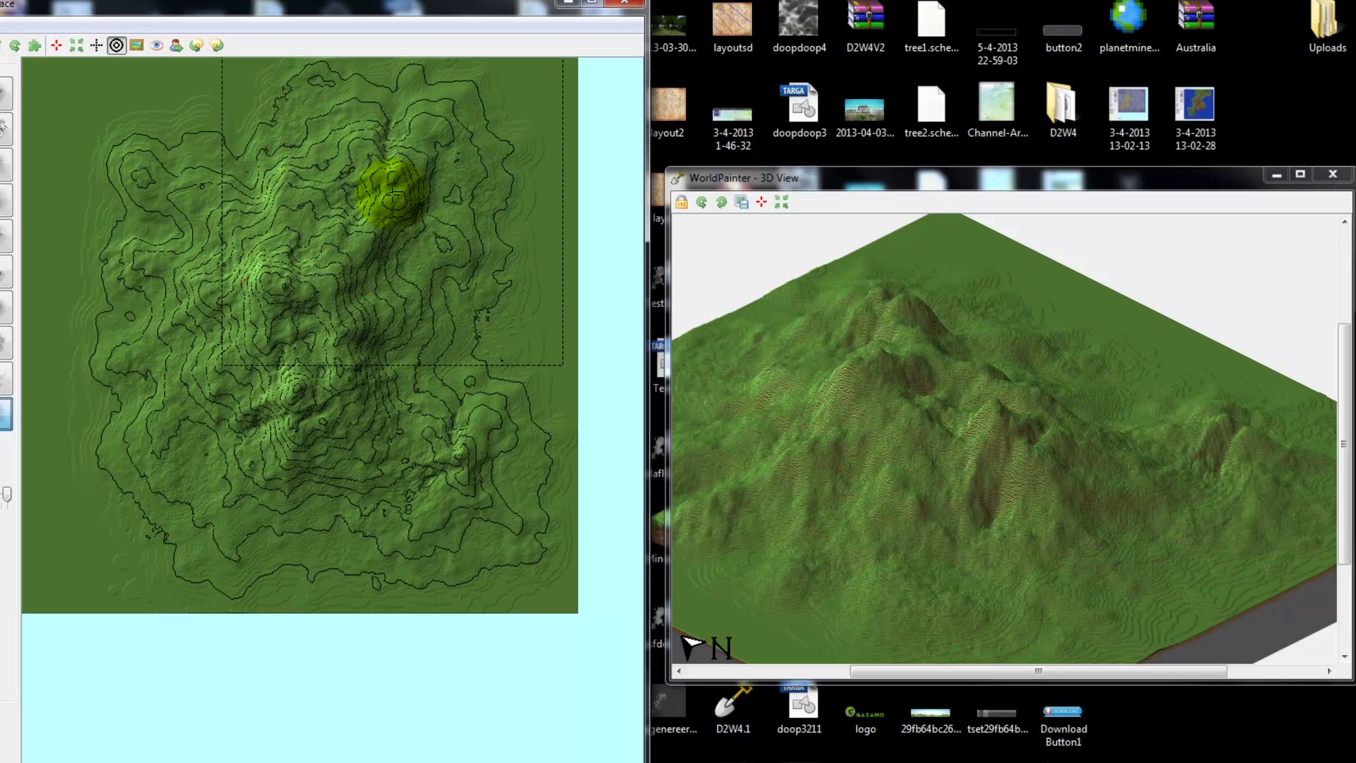
Step: Rotate the 3D view around the terrain to examine the mountain range from all sides
drag(1029, 393, 961, 363)
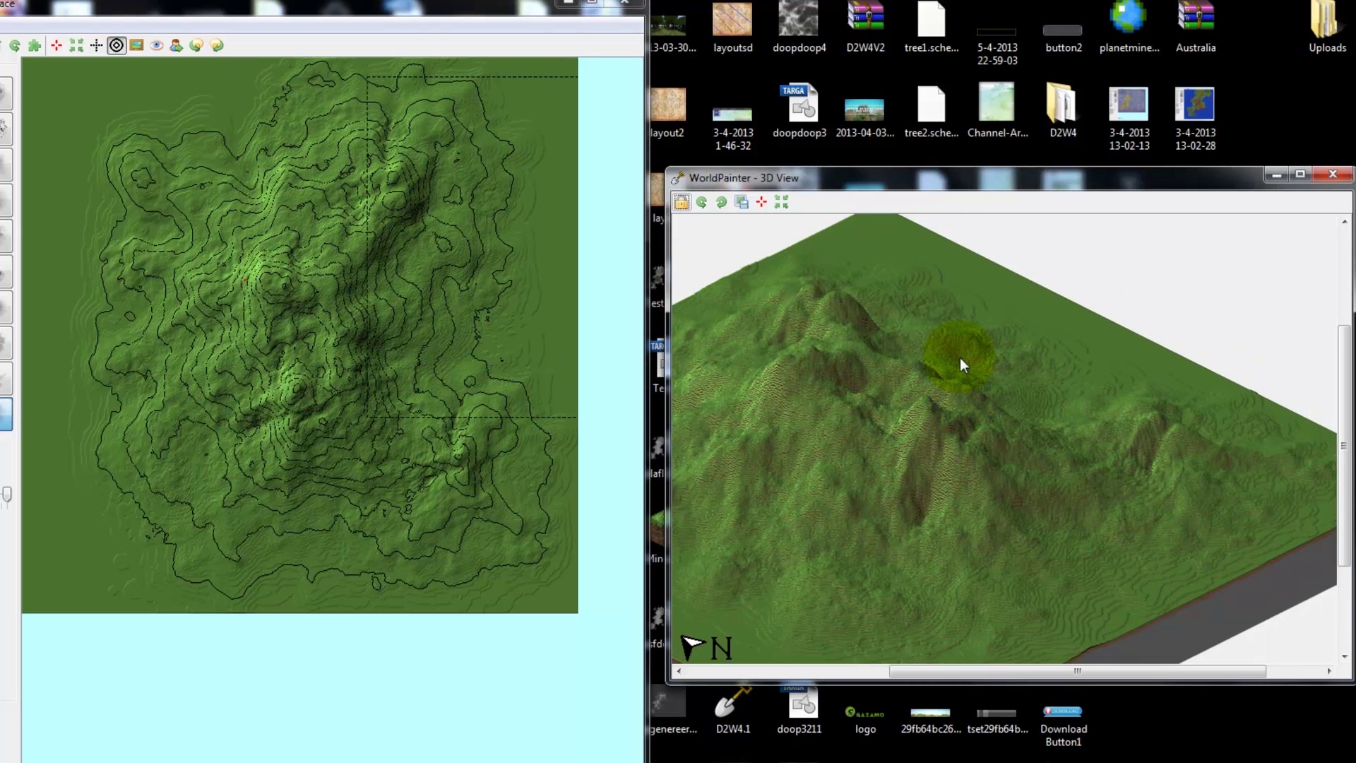
click(703, 202)
click(718, 202)
drag(769, 260, 895, 390)
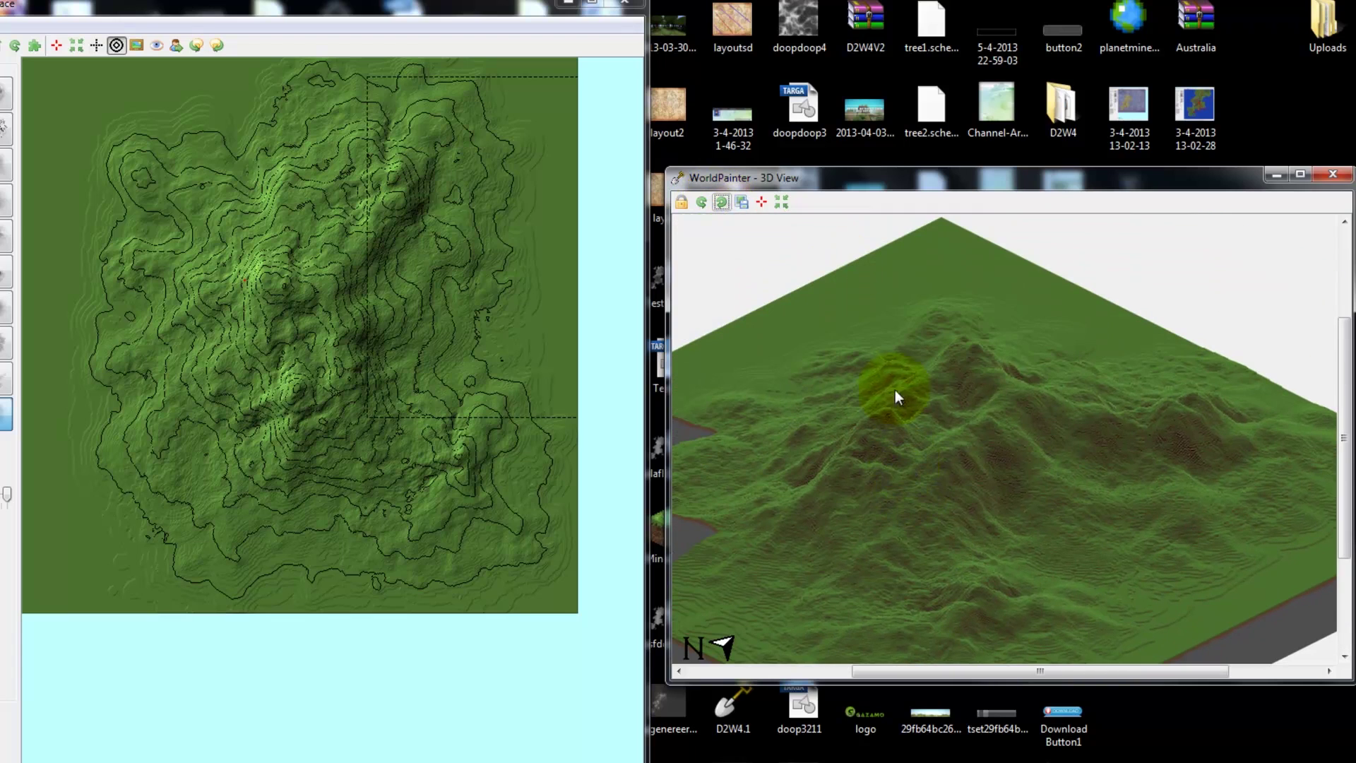
click(719, 203)
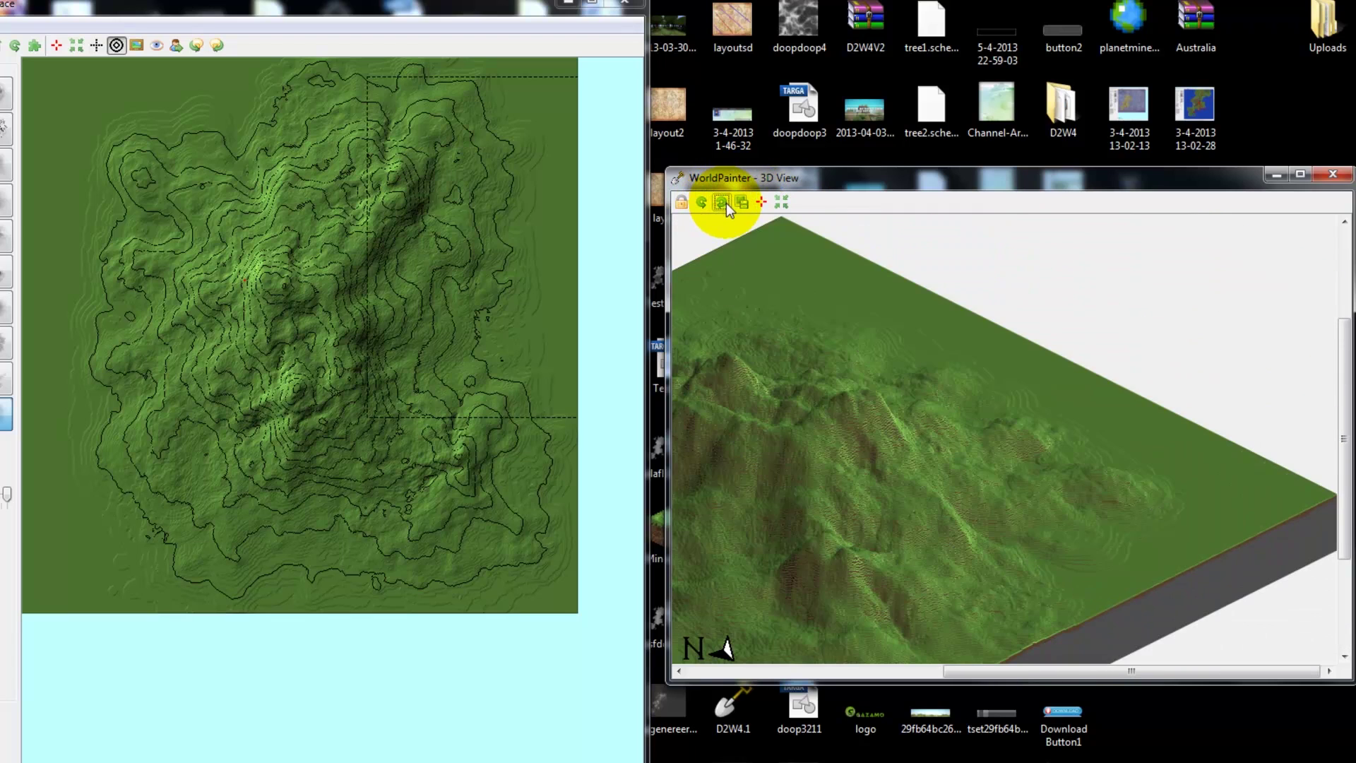
click(726, 202)
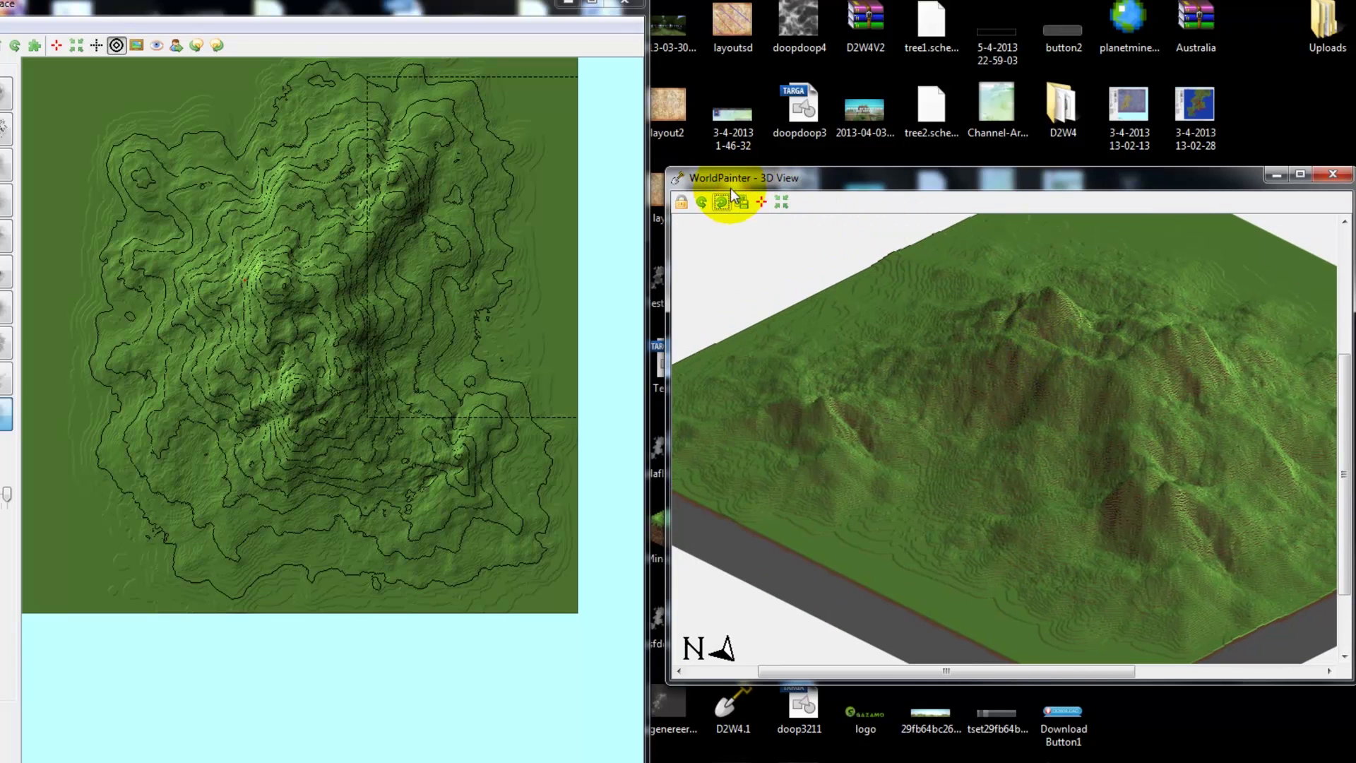
click(722, 203)
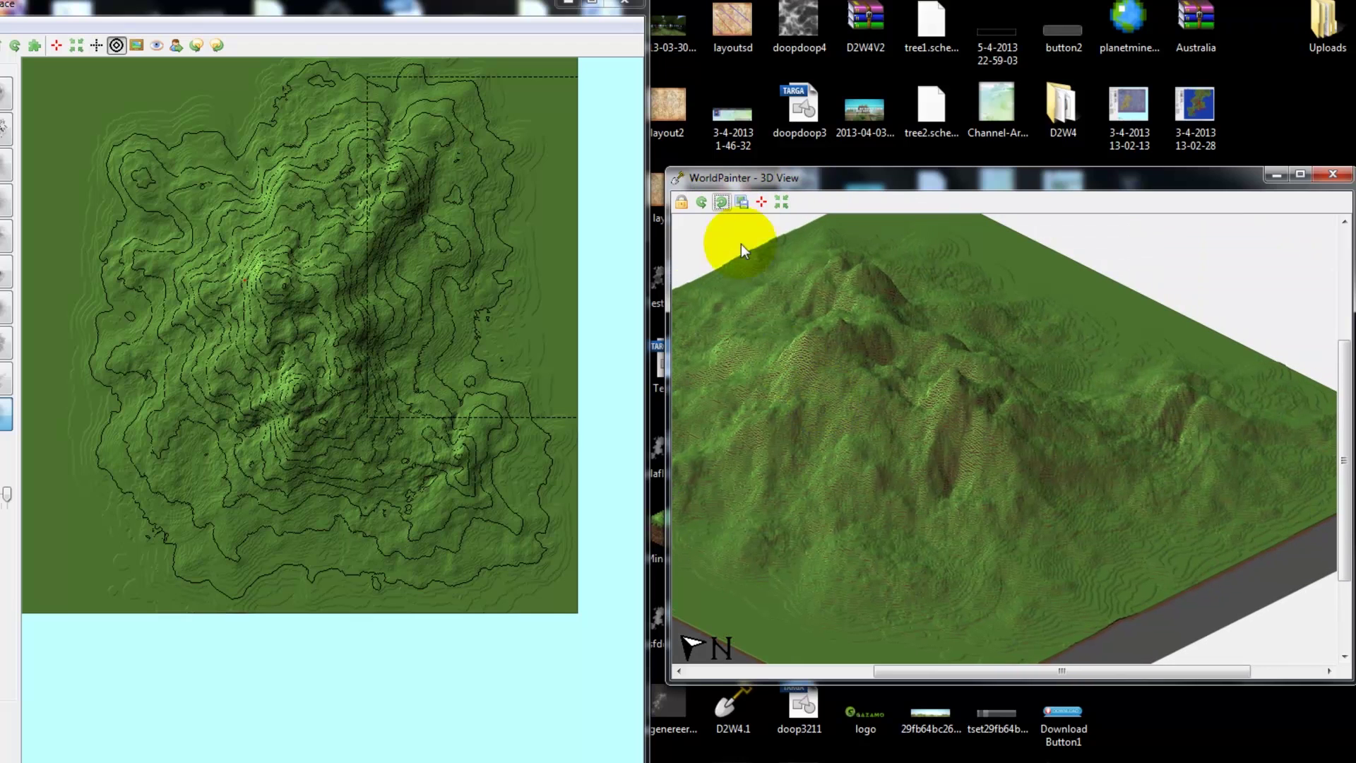
click(722, 202)
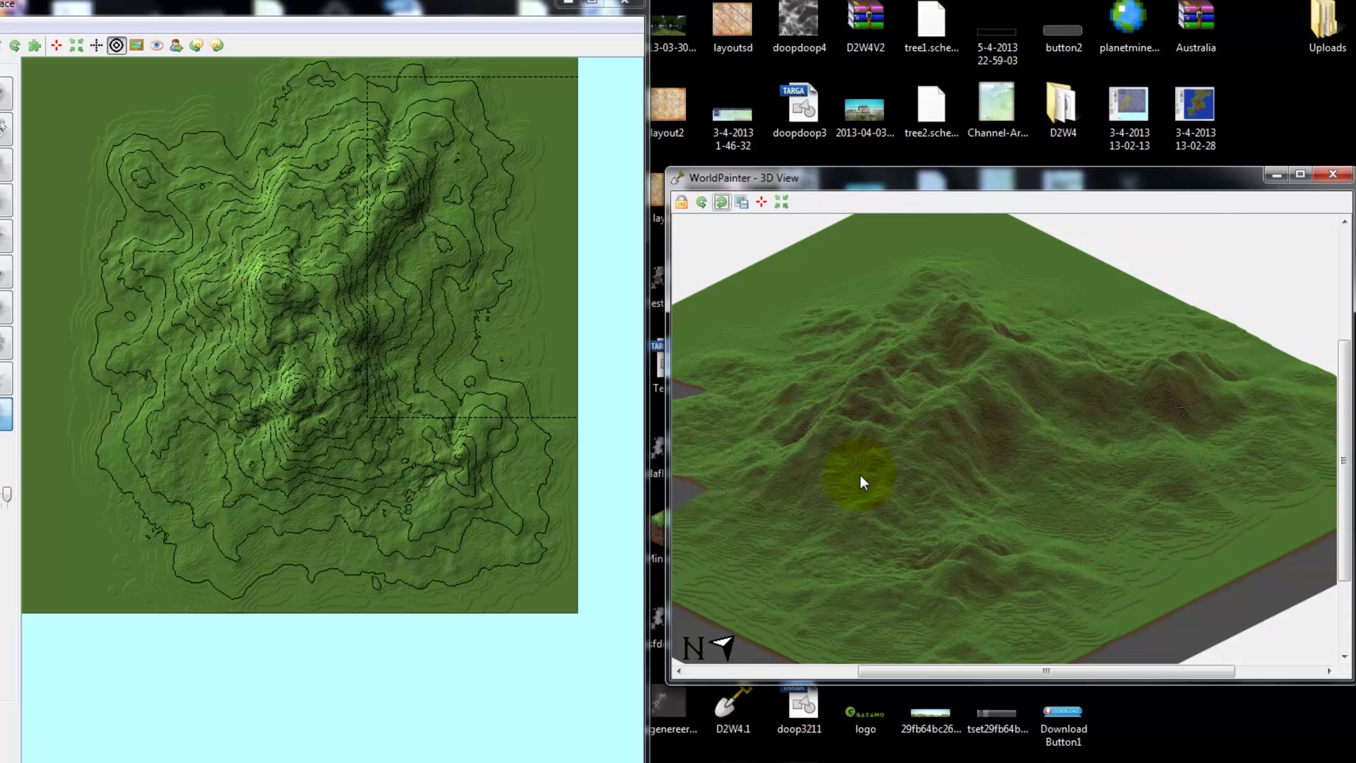
click(702, 199)
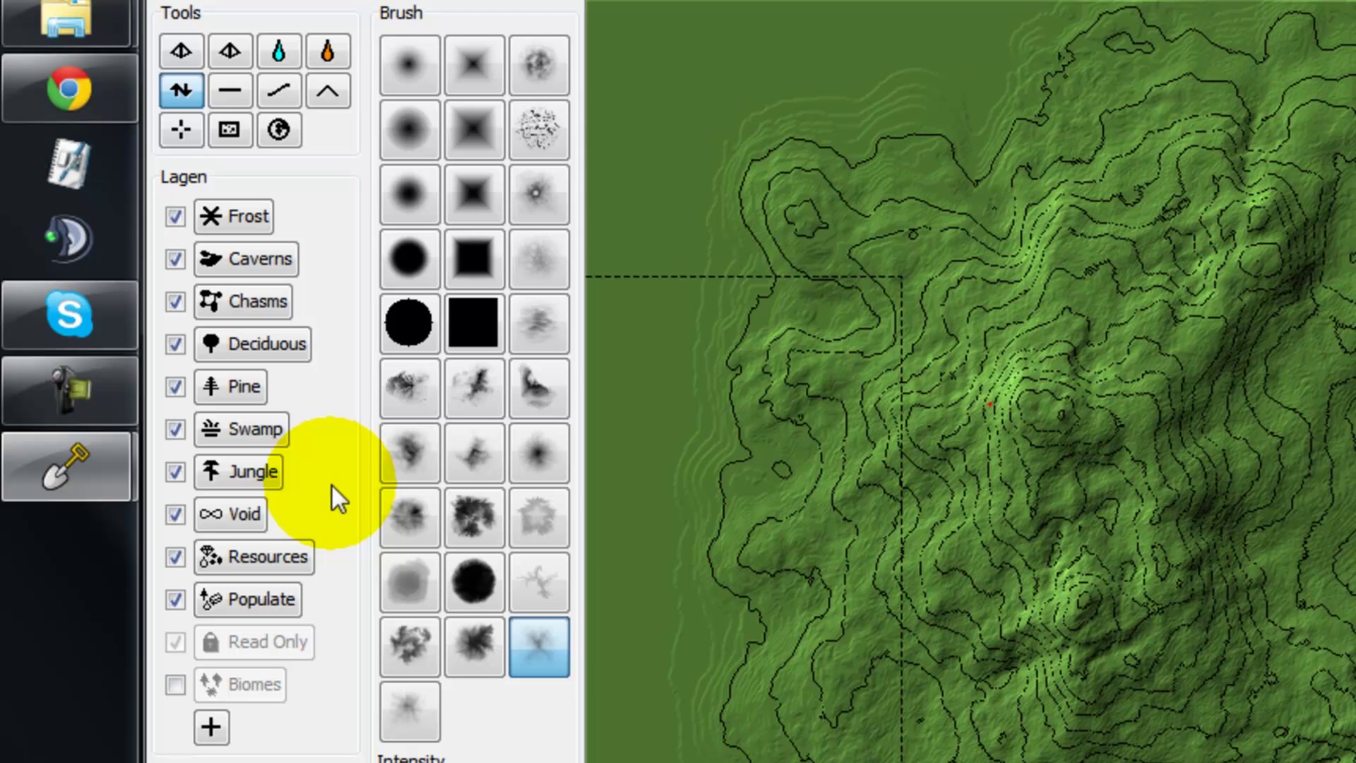
Step: Roughen the terrain north of the northeastern peak with an irregular, blotchy detail brush at a radius of about 64
click(410, 387)
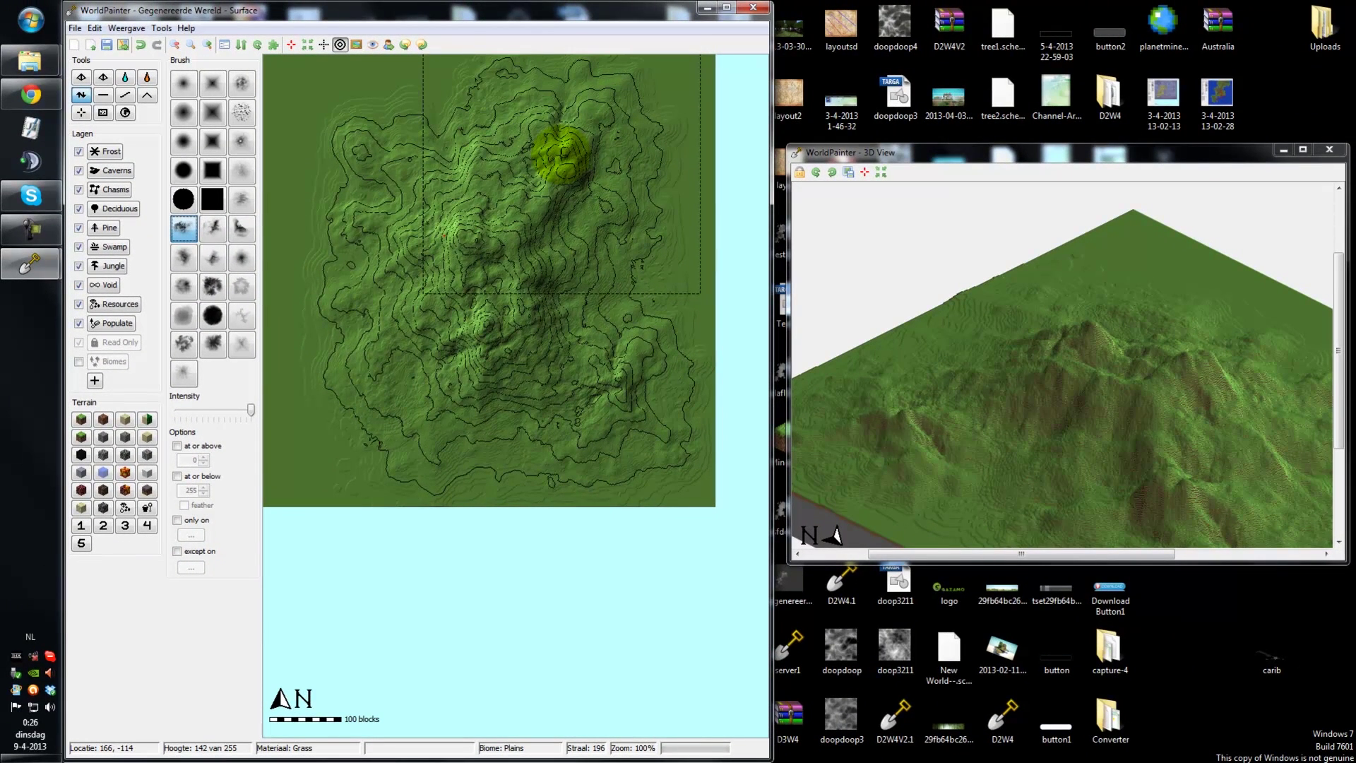
scroll(562, 154, down, 7)
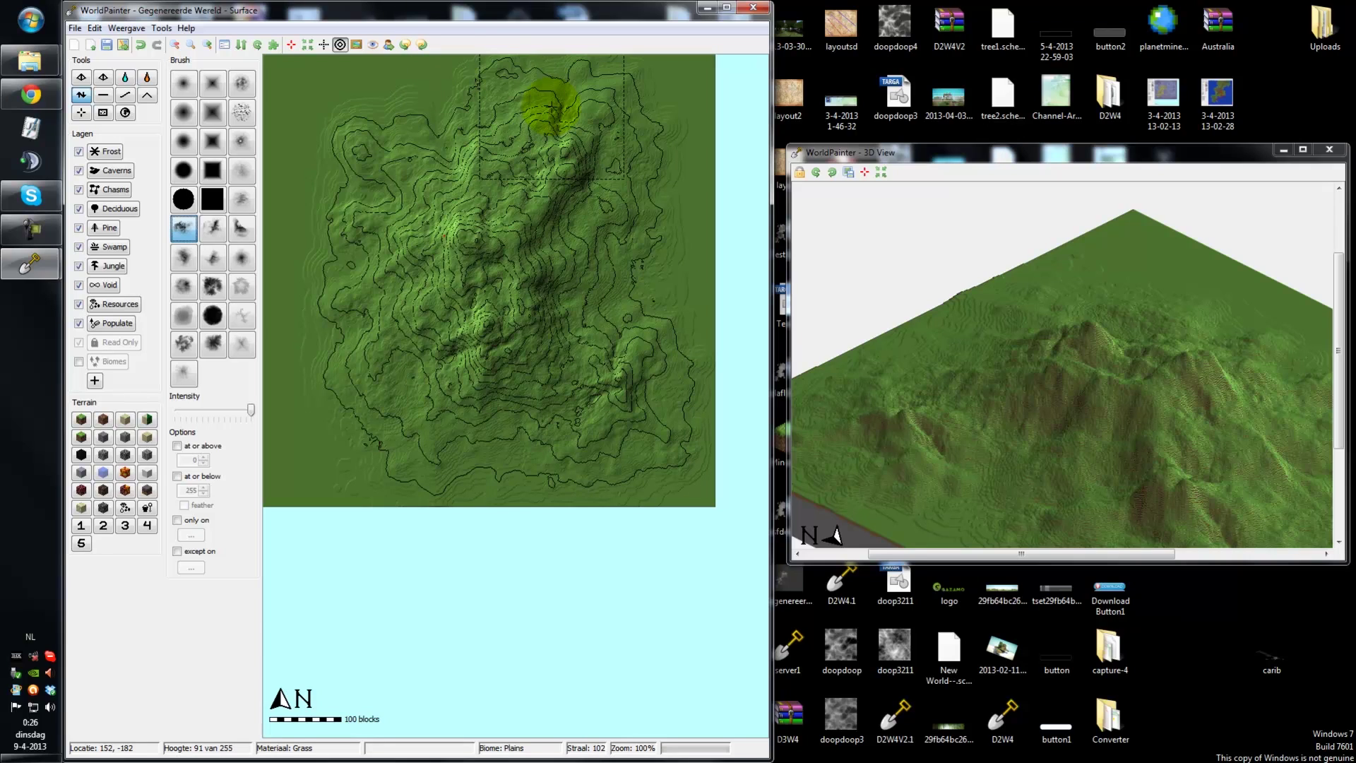
scroll(551, 106, down, 5)
mouse_move(545, 91)
mouse_down()
mouse_move(439, 61)
mouse_move(499, 52)
mouse_move(618, 74)
mouse_up()
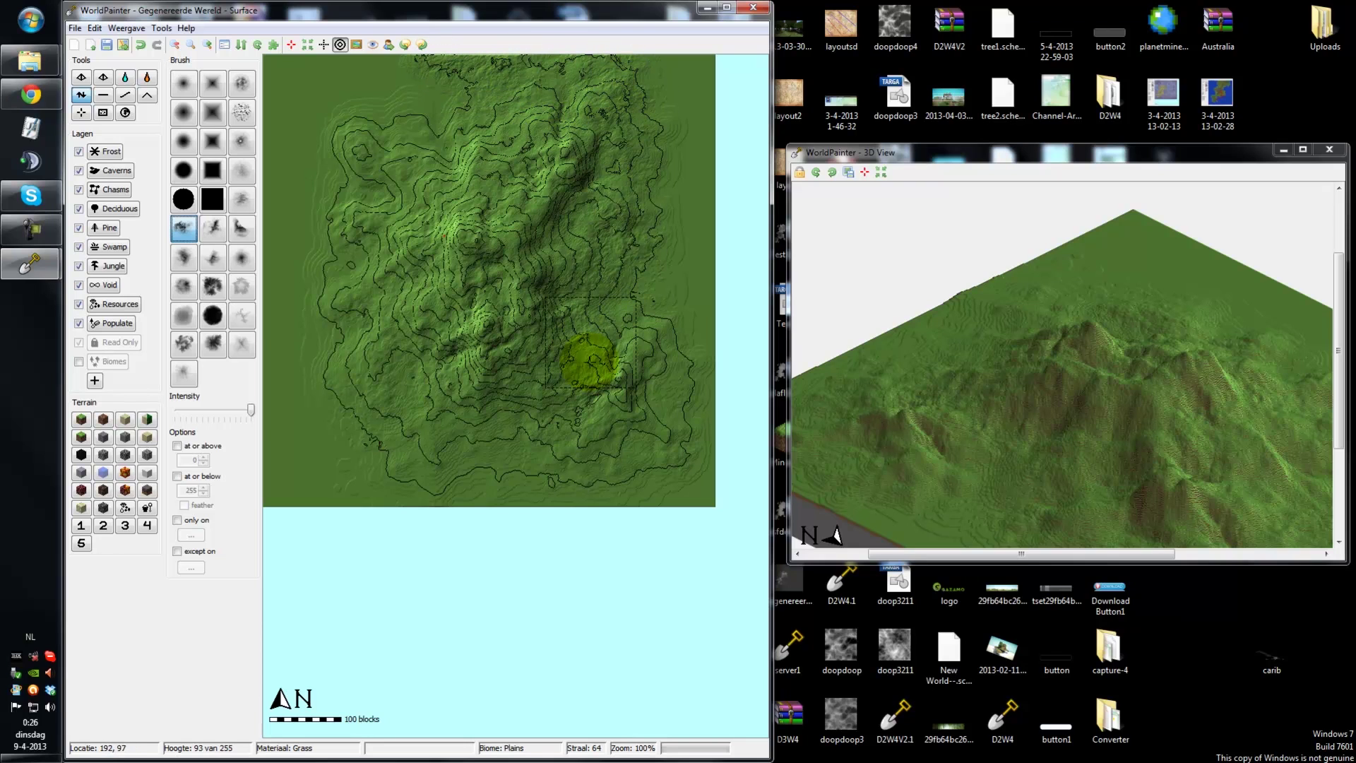
Step: Enlarge the 3D view window to the full screen height beside the map window
drag(1110, 261, 1055, 252)
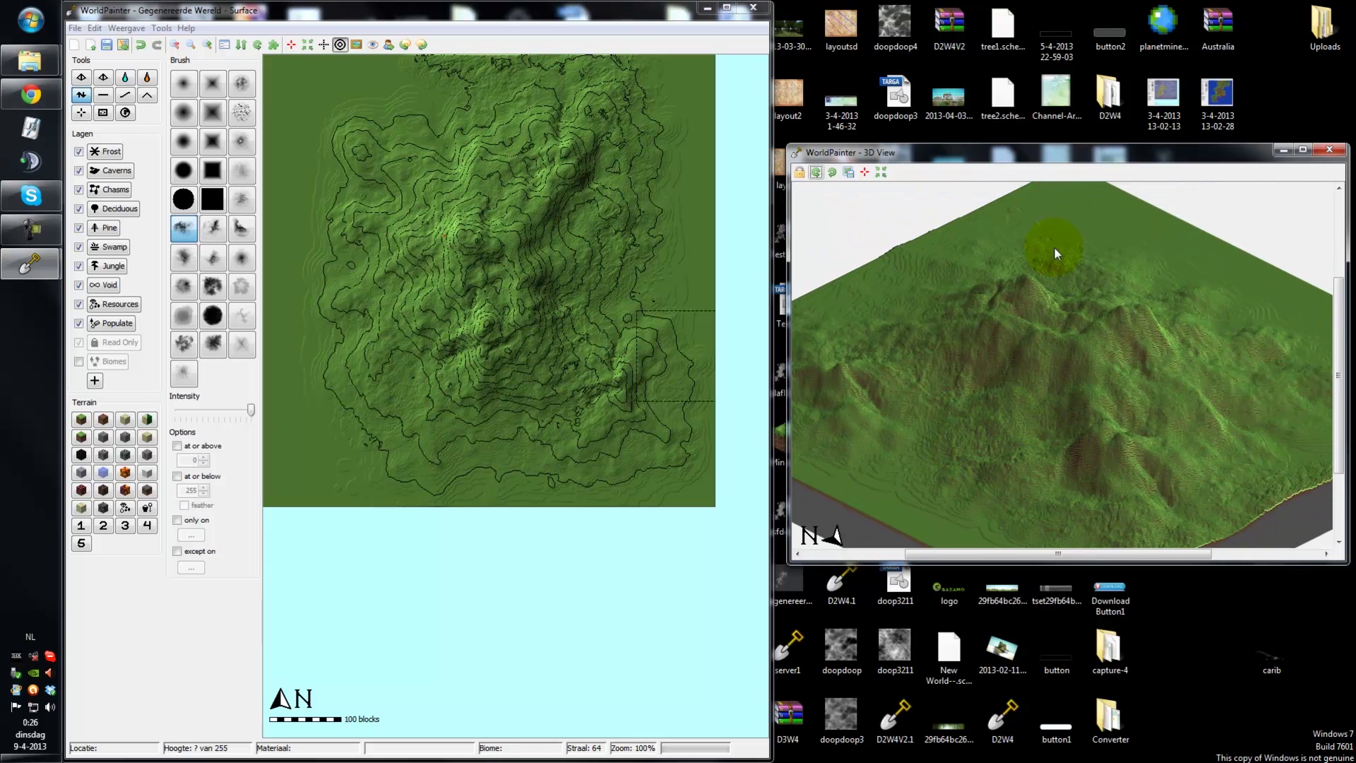
double_click(1035, 144)
drag(788, 485, 747, 484)
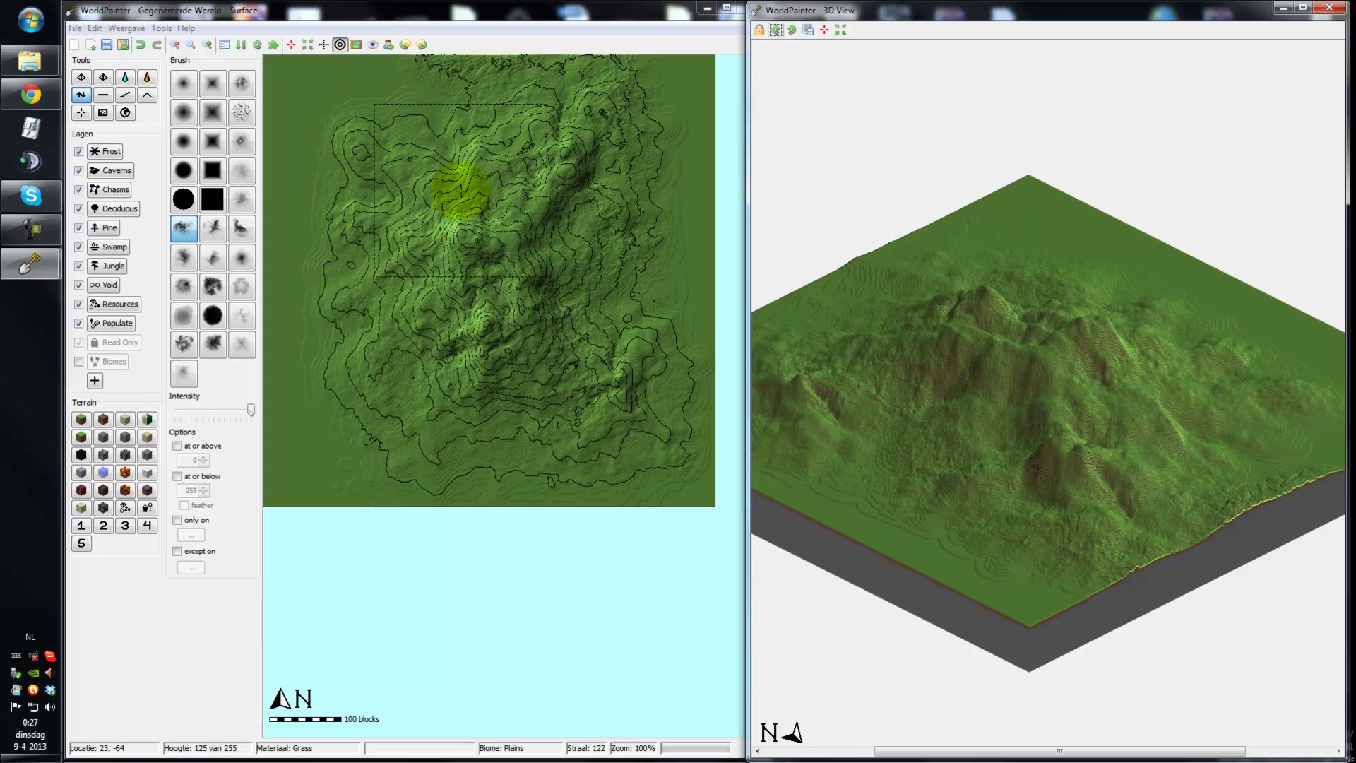
Step: Try to roughen the northwestern and western slopes with the irregular brush at larger radii up to 194, and undo those strokes
click(453, 204)
click(1028, 366)
drag(1029, 366, 896, 308)
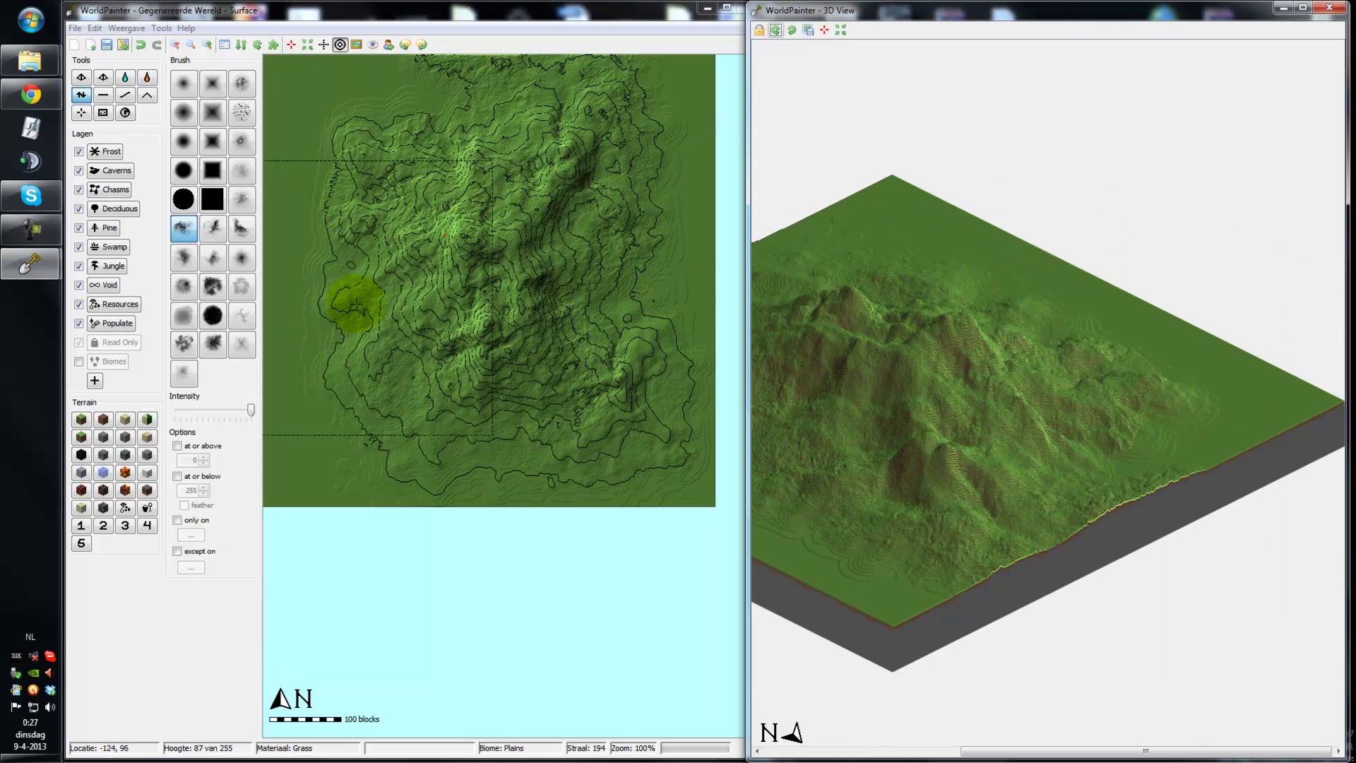
click(134, 38)
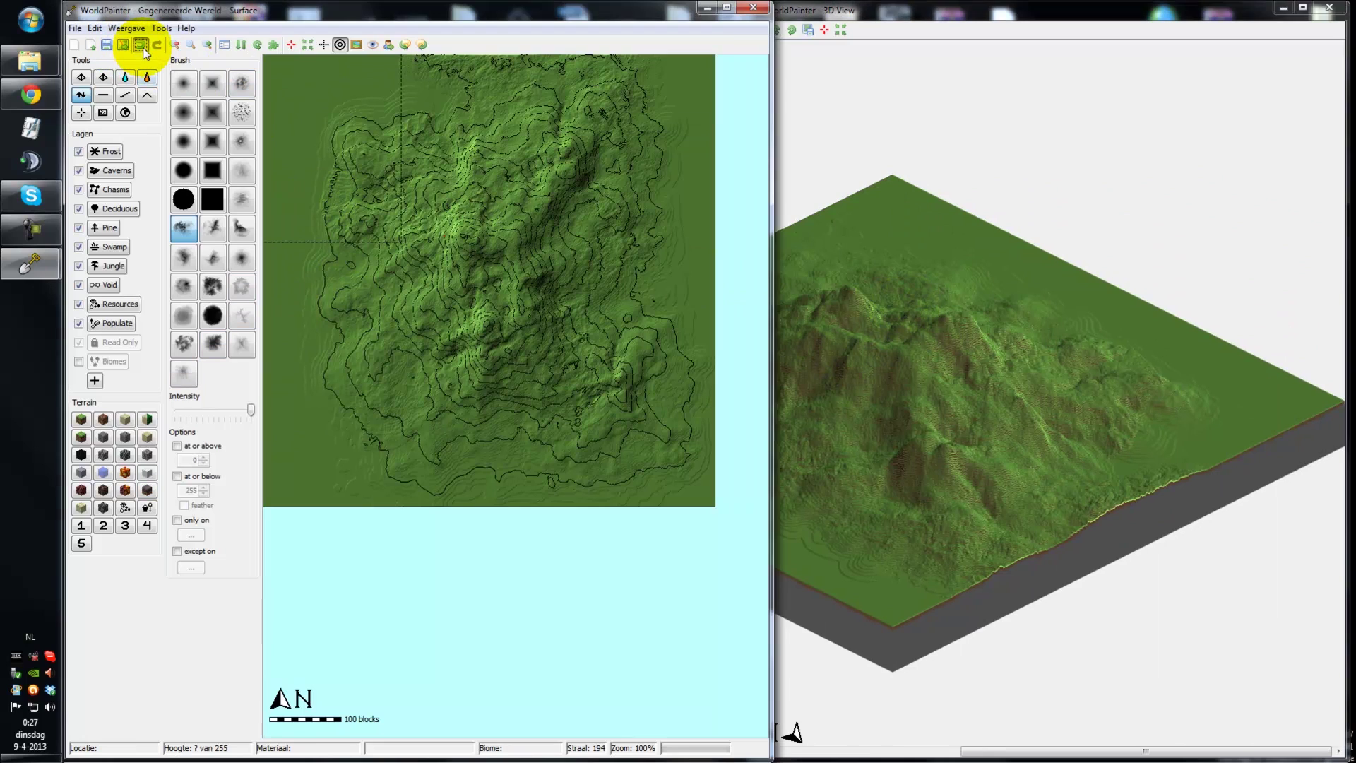
click(143, 47)
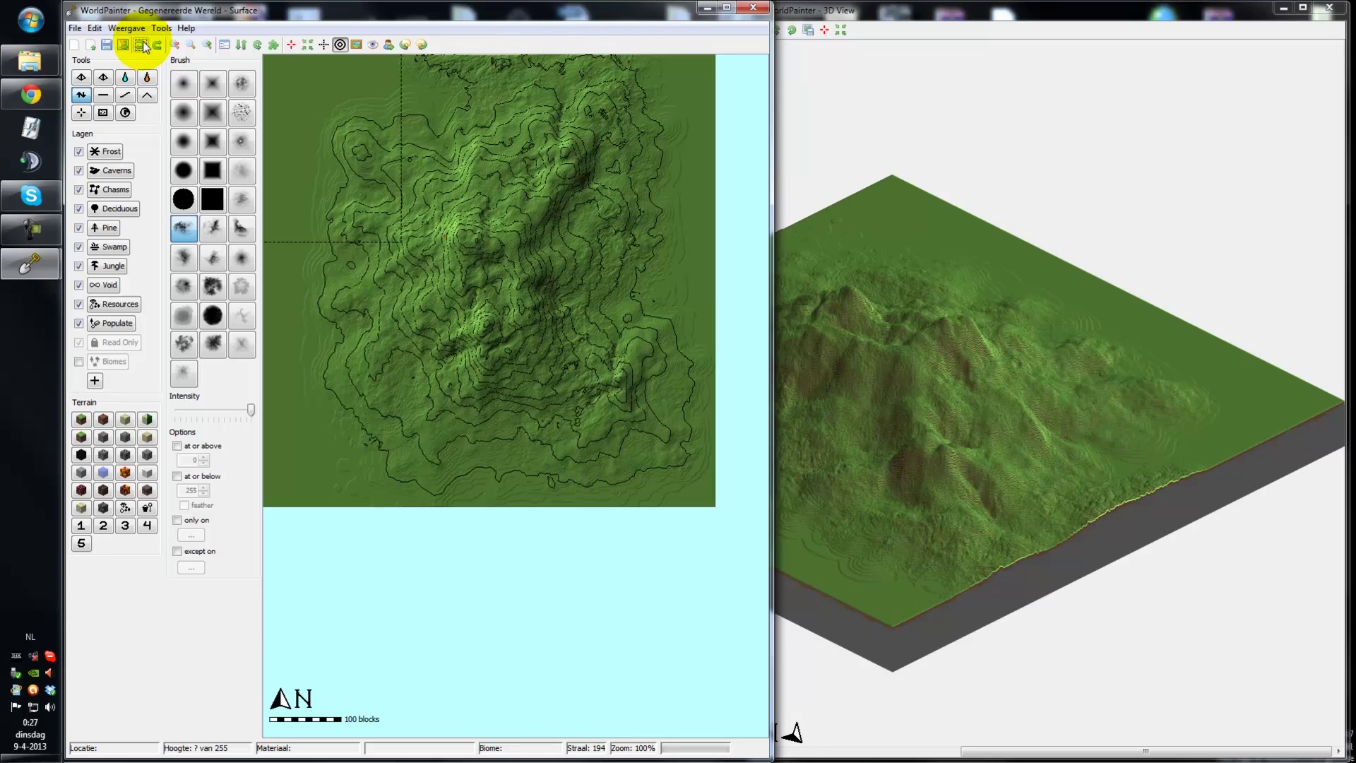
Step: Start exporting the sculpted mountain as a height map
click(75, 28)
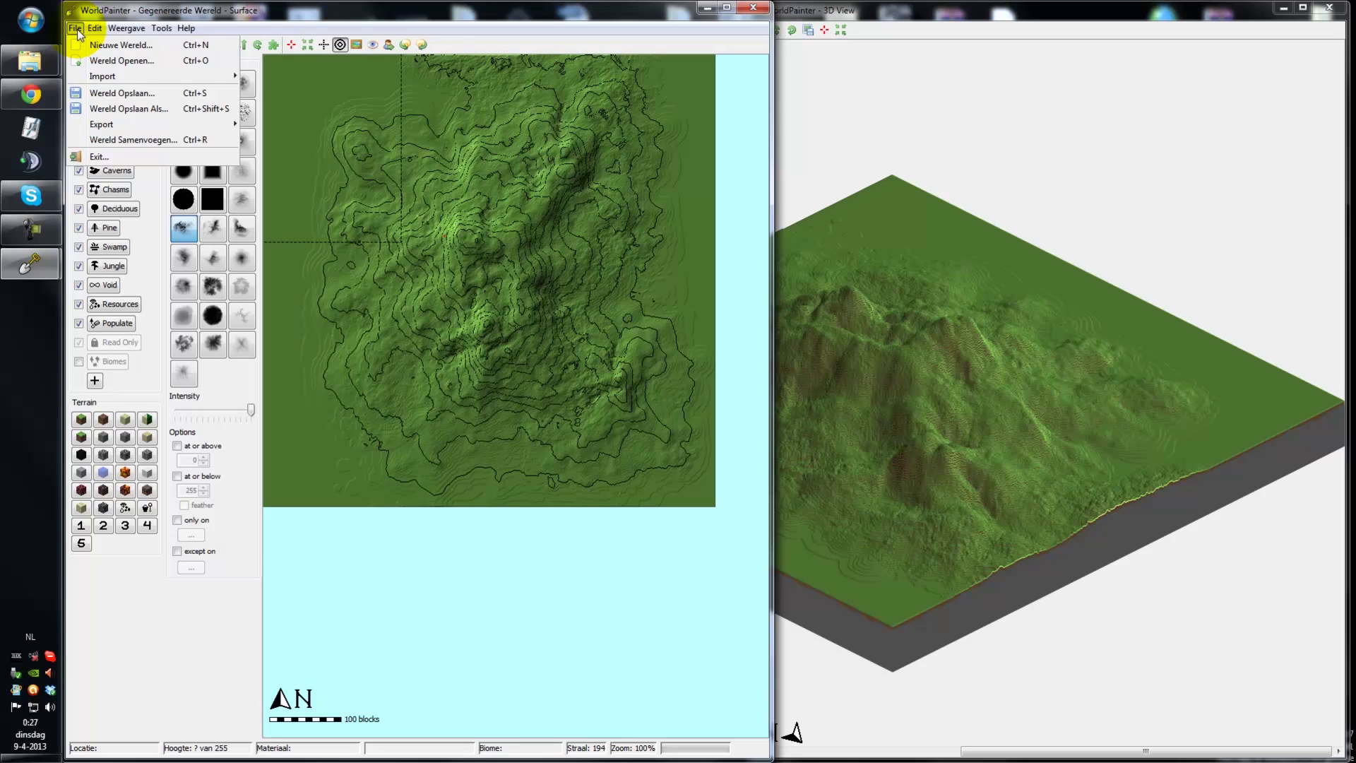
mouse_move(98, 80)
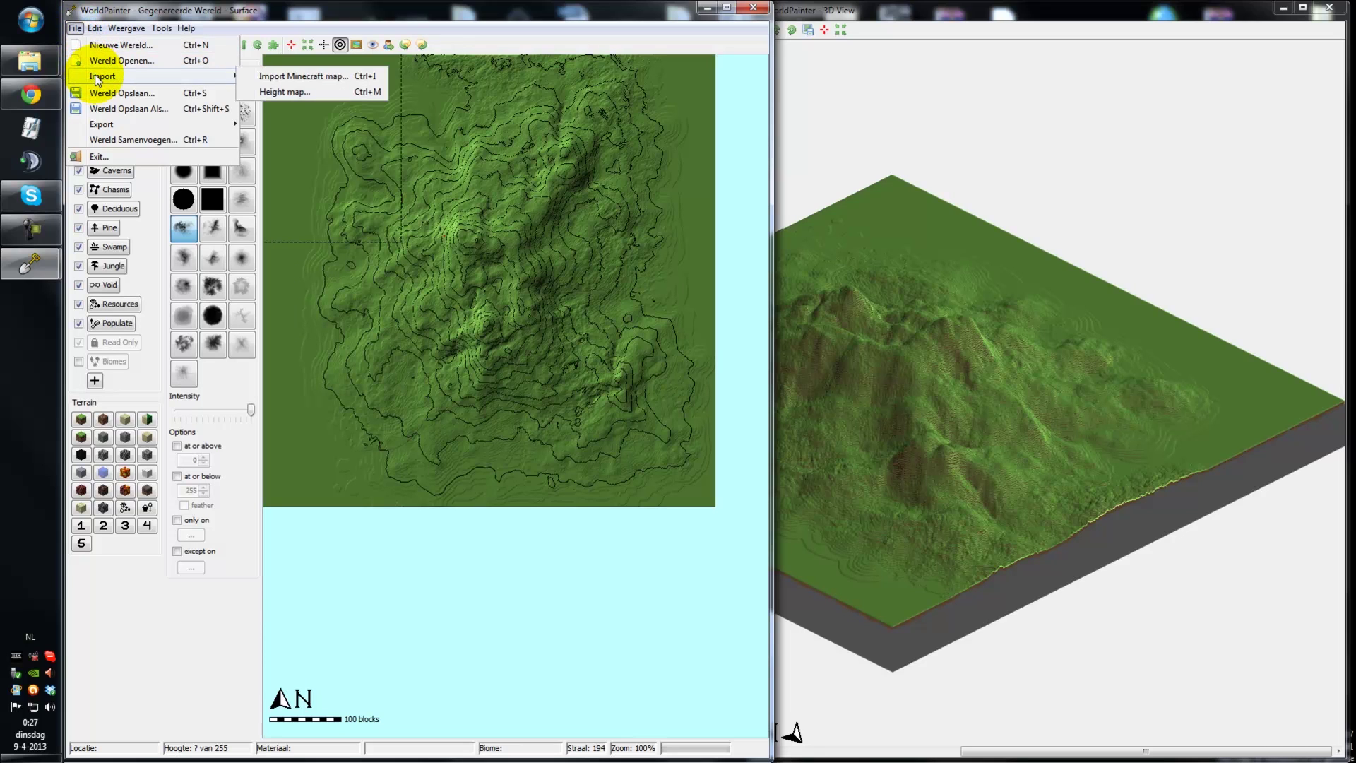